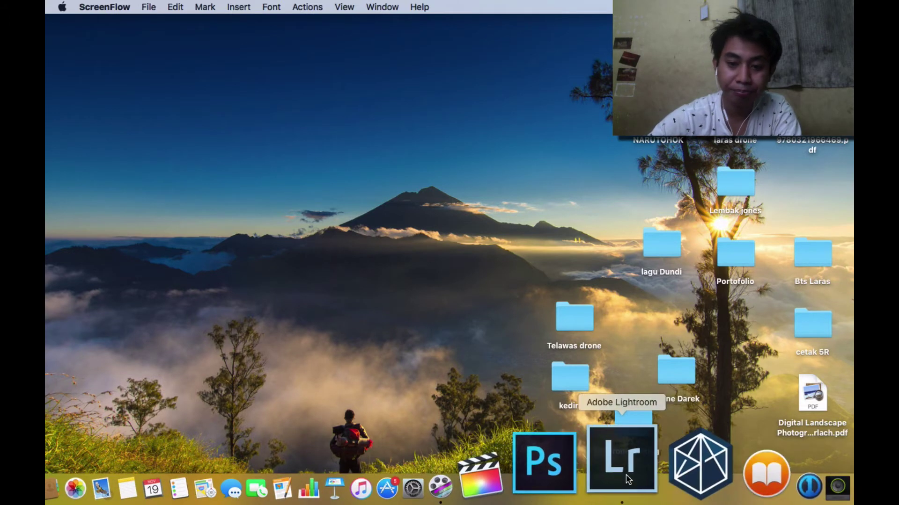
Launch Lightroom from the Dock so the kebaya portrait opens in the Develop module
click(626, 475)
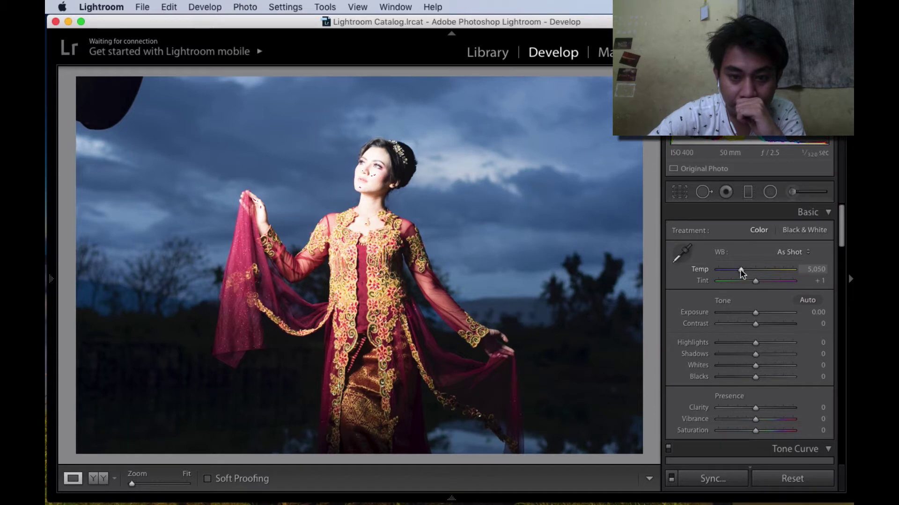
Set Temp to 4,877 and Highlights to -41, then view Before/After side by side
drag(741, 276, 740, 276)
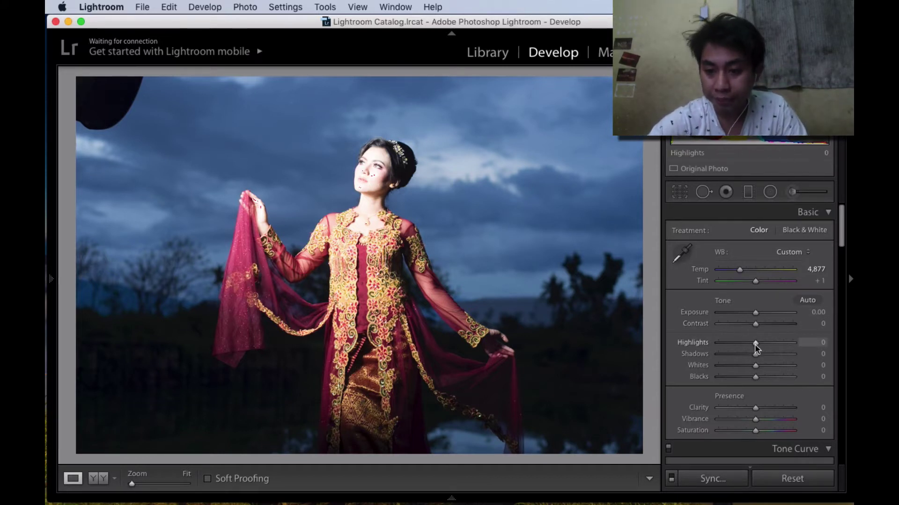
drag(752, 342, 748, 351)
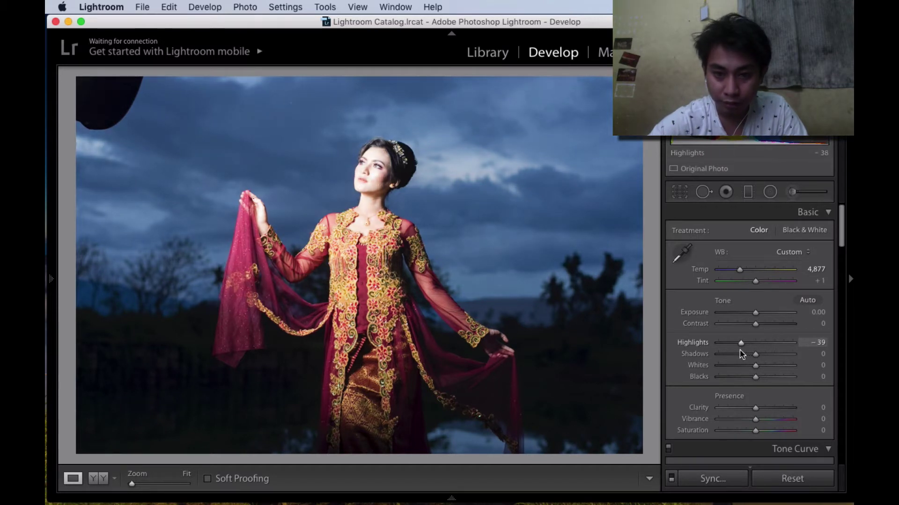
drag(740, 350, 739, 350)
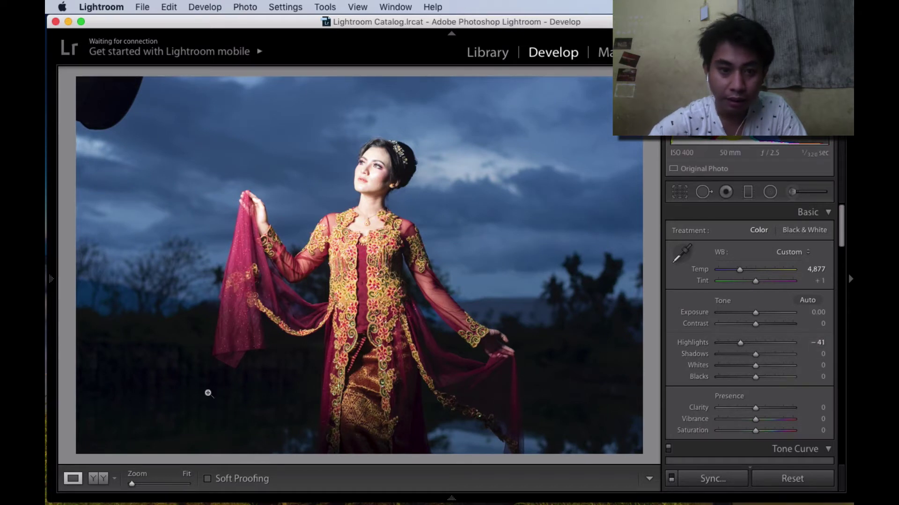
click(99, 479)
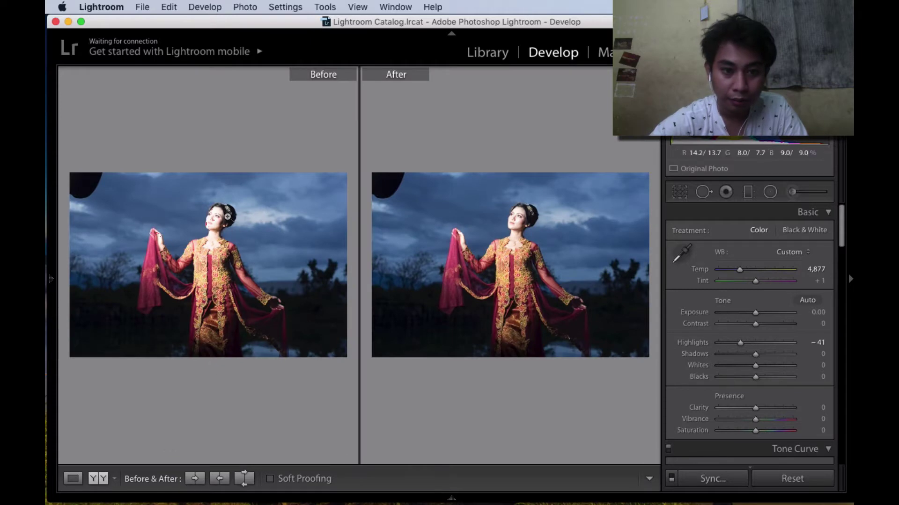
Zoom both panes in on the face, then return to a single fitted Loupe view
click(277, 229)
drag(441, 252, 580, 247)
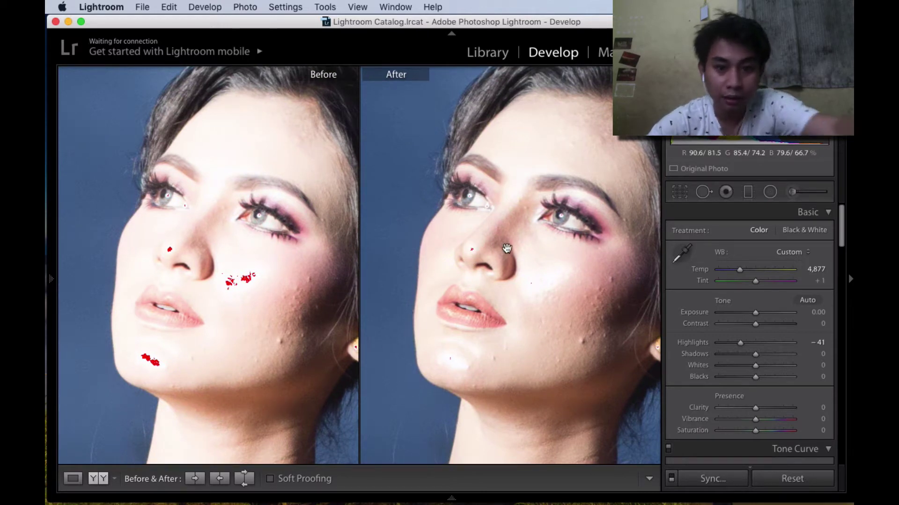
click(79, 476)
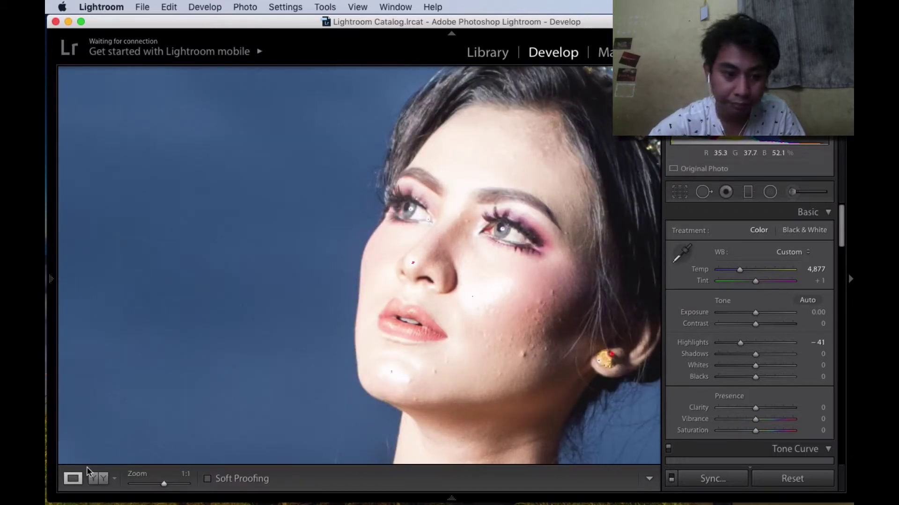
click(300, 308)
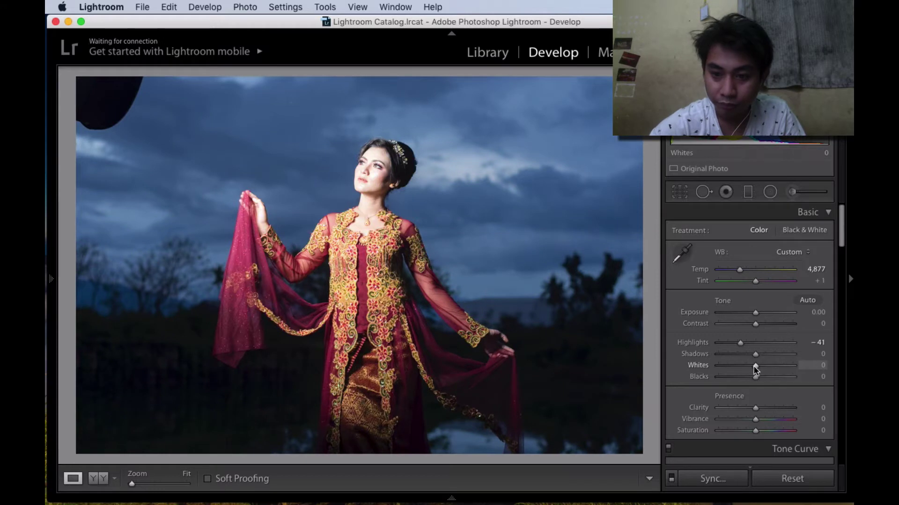
Lower Whites to -35 and set Tone Curve Highlights -22 and Lights -24
drag(755, 368, 745, 368)
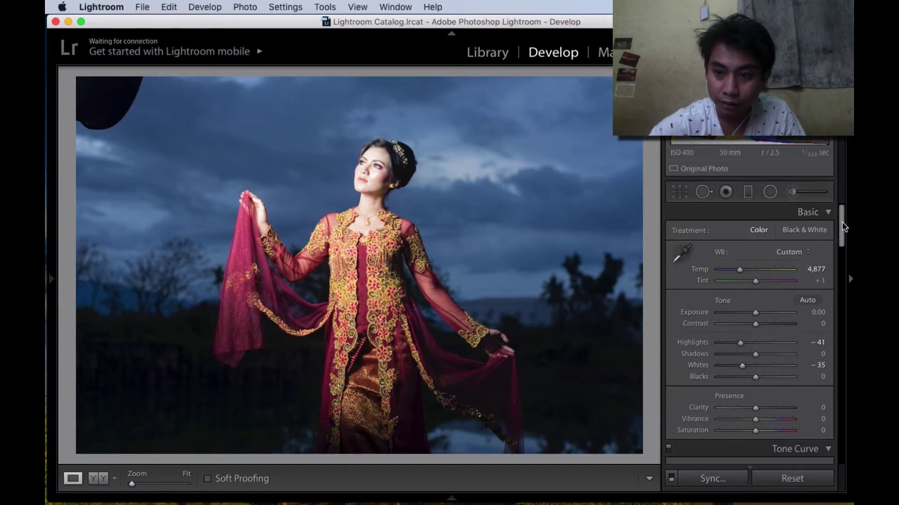
mouse_move(841, 220)
mouse_down()
mouse_move(847, 286)
mouse_move(768, 281)
mouse_move(748, 263)
mouse_up()
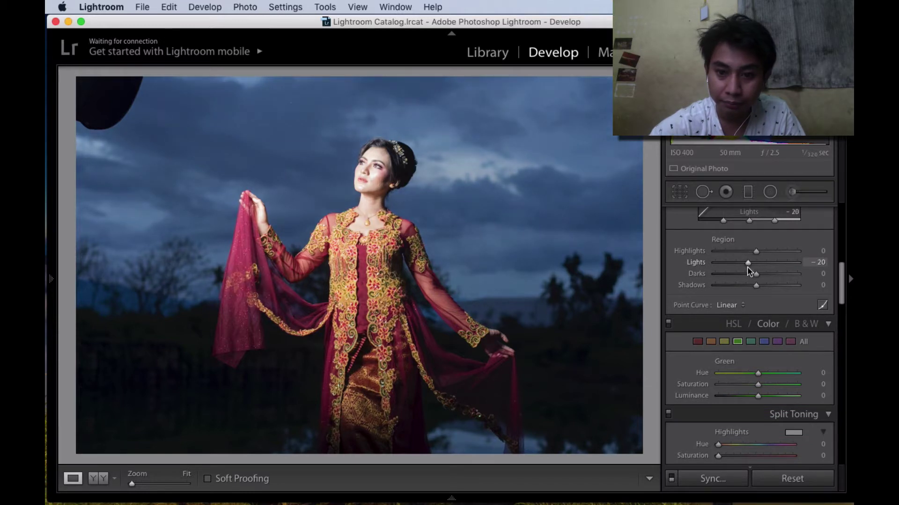
drag(747, 268, 748, 269)
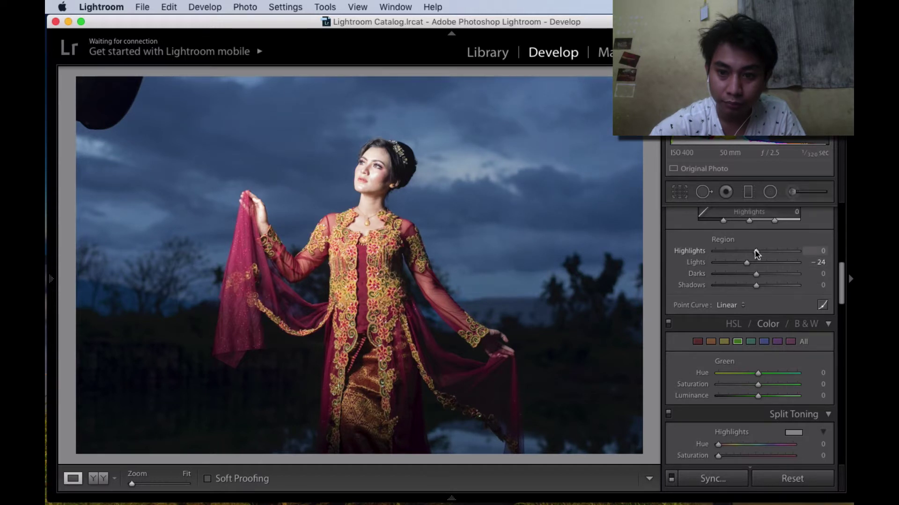
drag(754, 252, 748, 255)
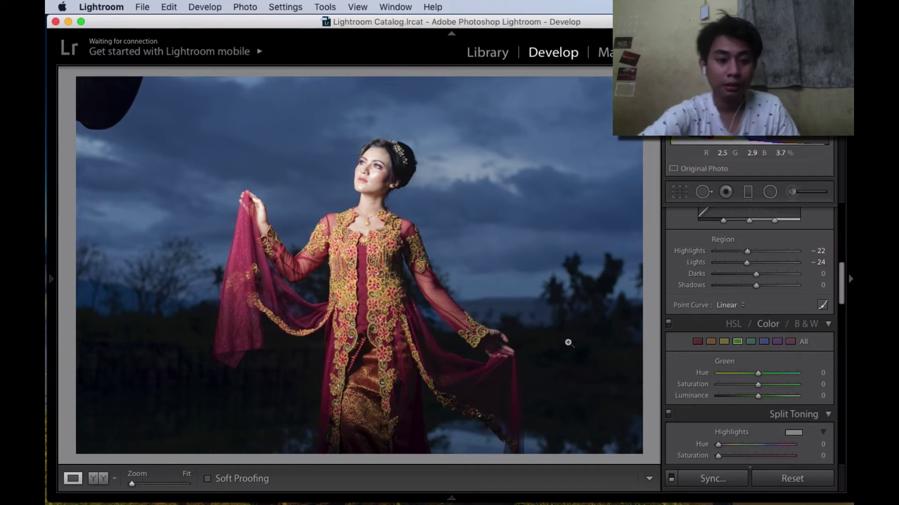
mouse_move(99, 488)
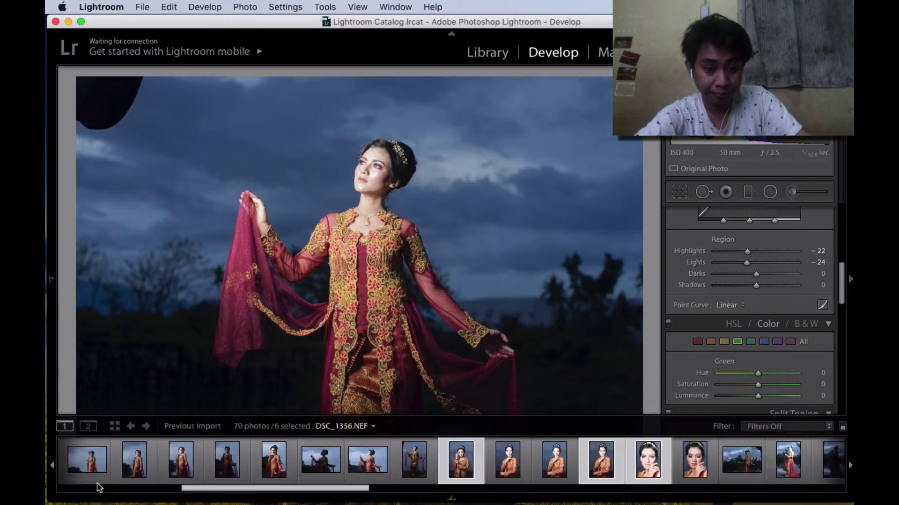
Compare the edits in a zoomed Before/After view, then zoom back out
click(103, 479)
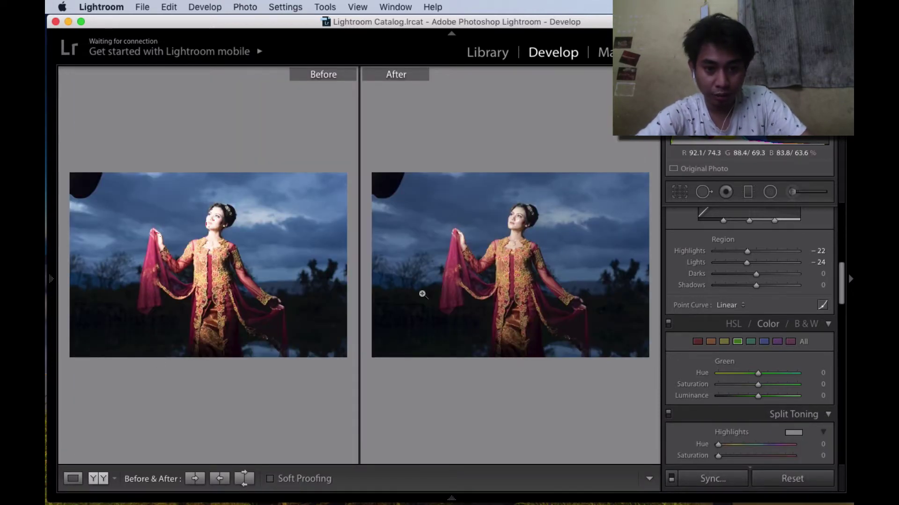
click(510, 248)
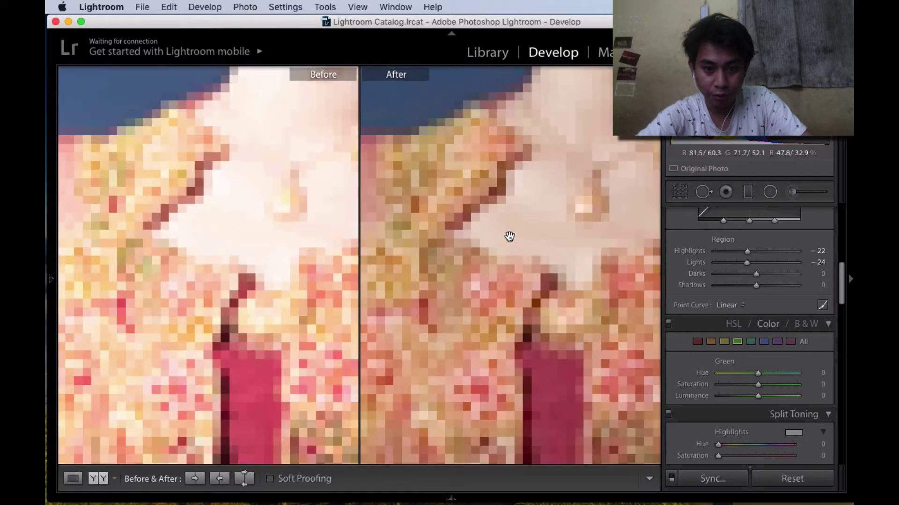
scroll(534, 148, up, 5)
scroll(534, 147, up, 5)
scroll(534, 147, up, 5)
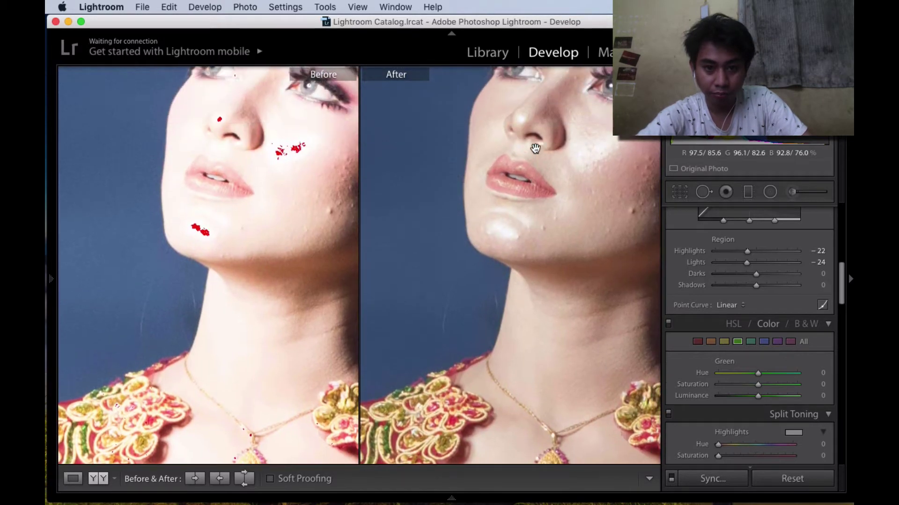
scroll(535, 148, up, 5)
scroll(535, 148, right, 2)
scroll(535, 149, right, 2)
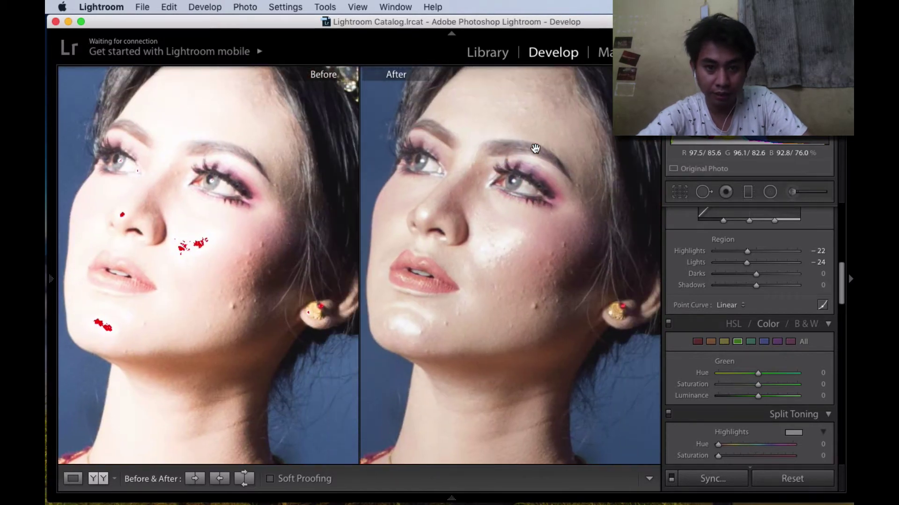
key(Right)
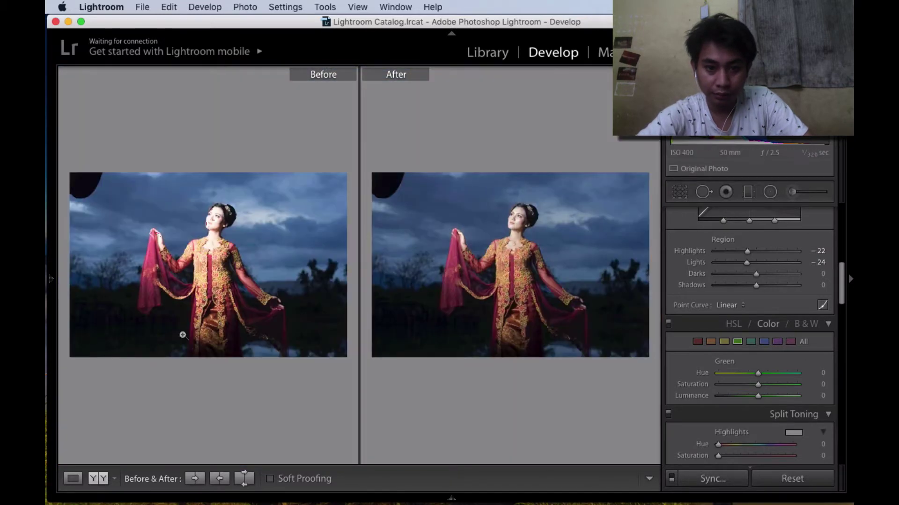
Back in the single Loupe view, lift Shadows to +13
click(73, 478)
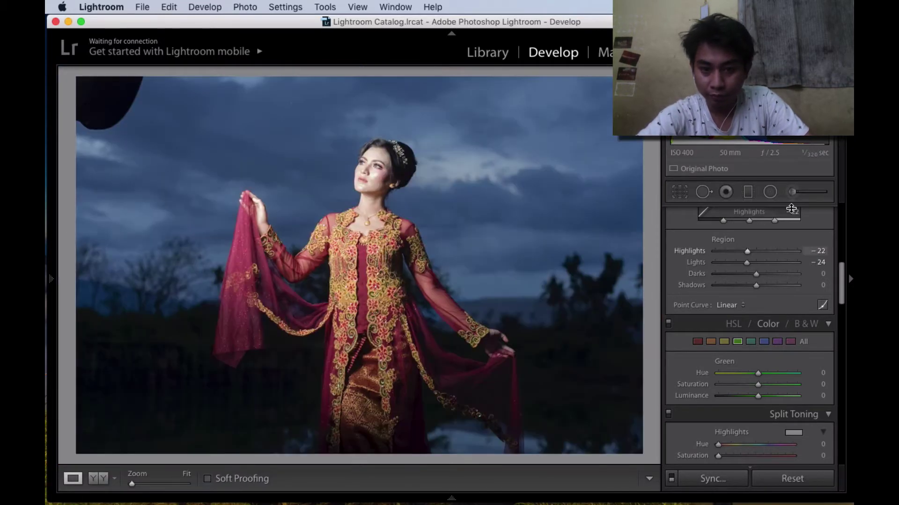
scroll(791, 209, up, 10)
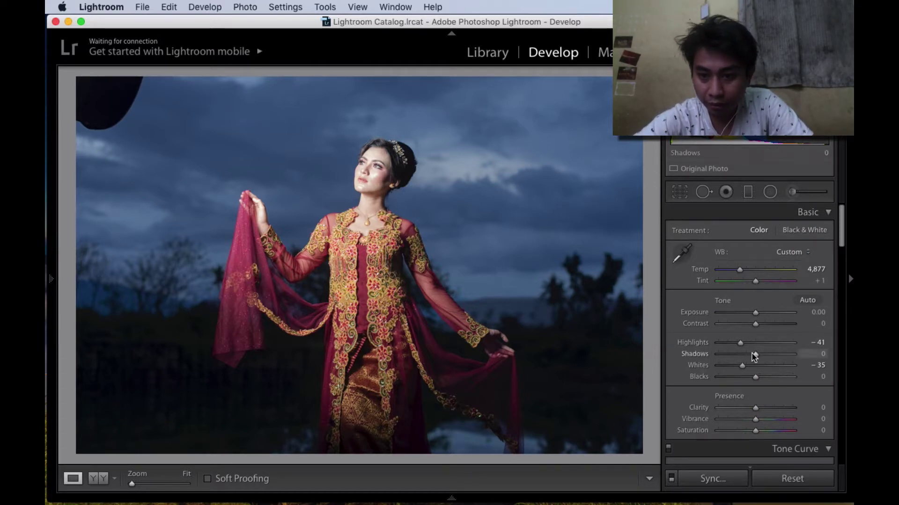
drag(755, 353, 761, 354)
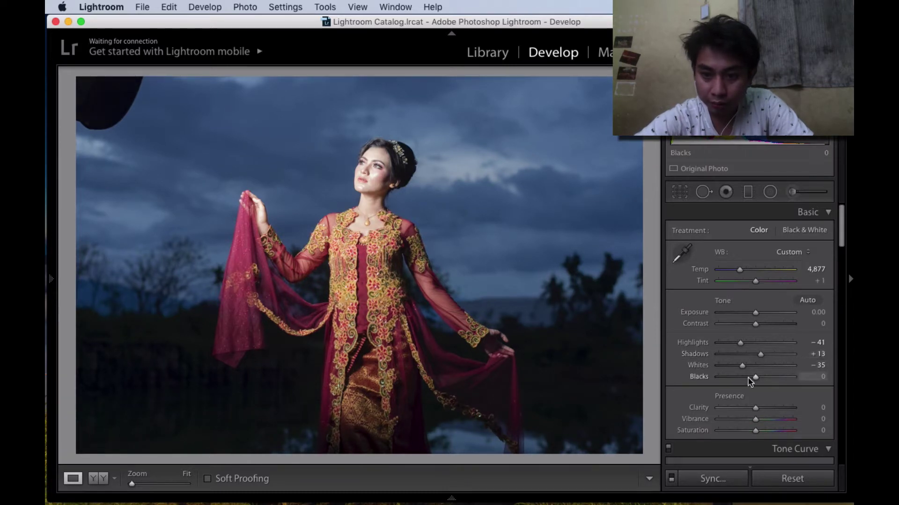
Place a Dodge (Lighten) graduated filter across the middle band of the photo
click(748, 192)
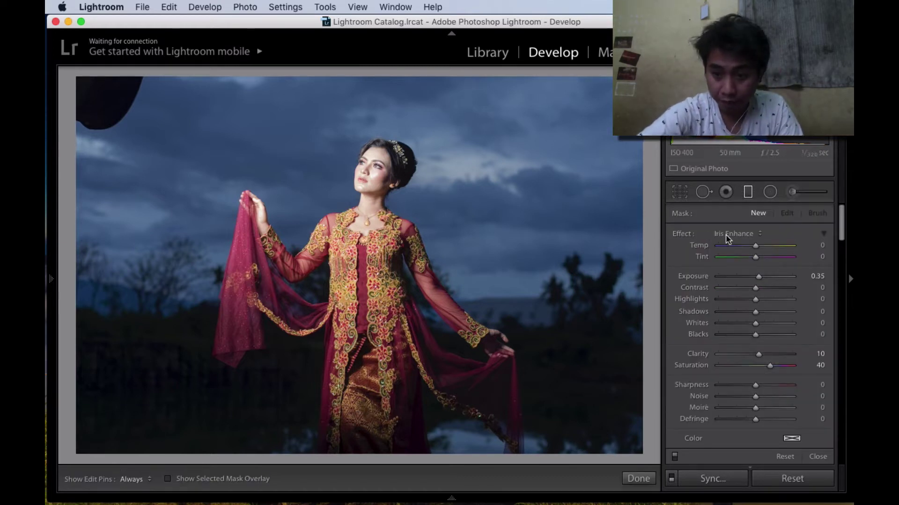
click(725, 235)
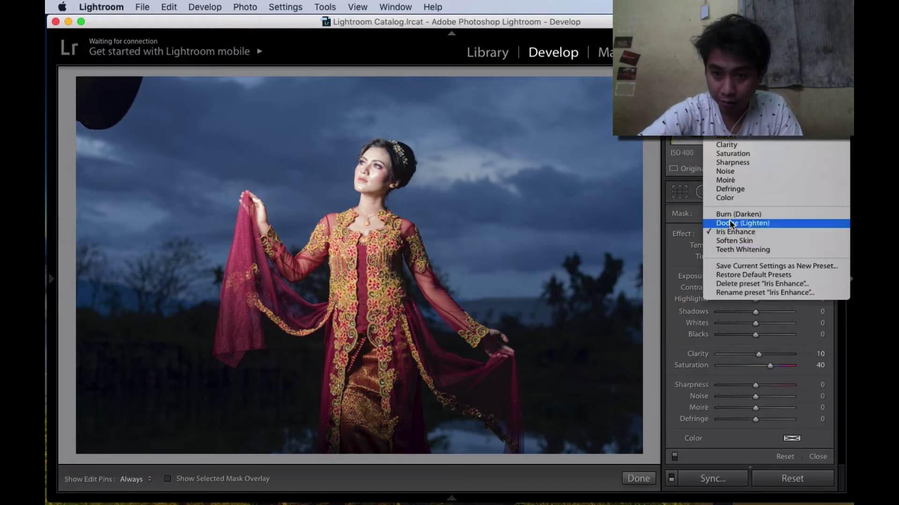
click(729, 222)
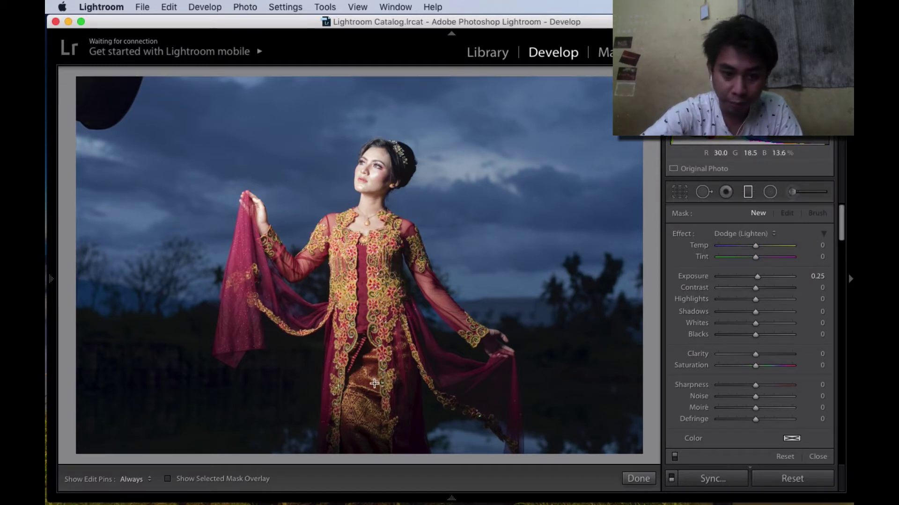
drag(375, 384, 376, 276)
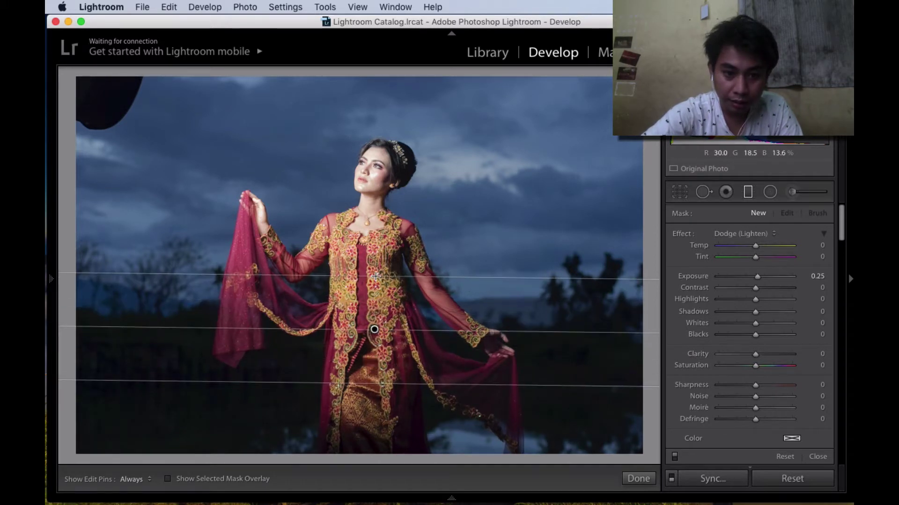
click(167, 479)
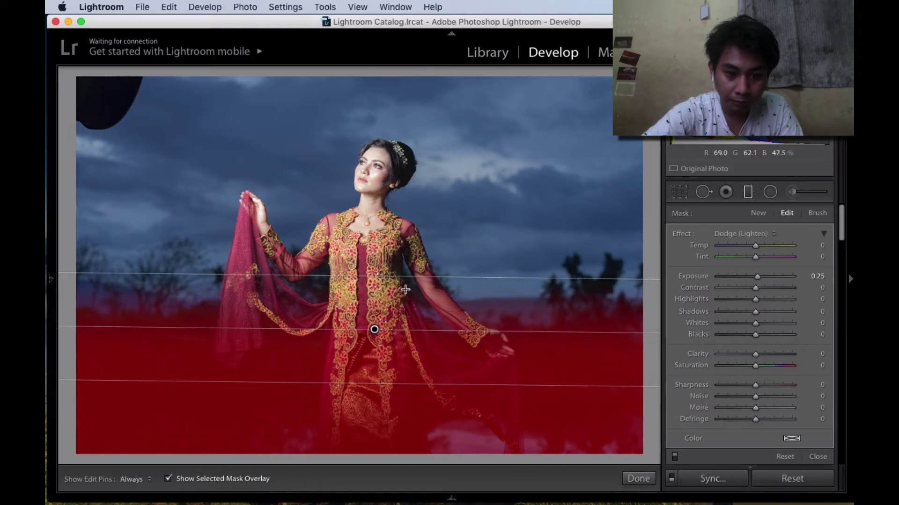
drag(375, 330, 372, 295)
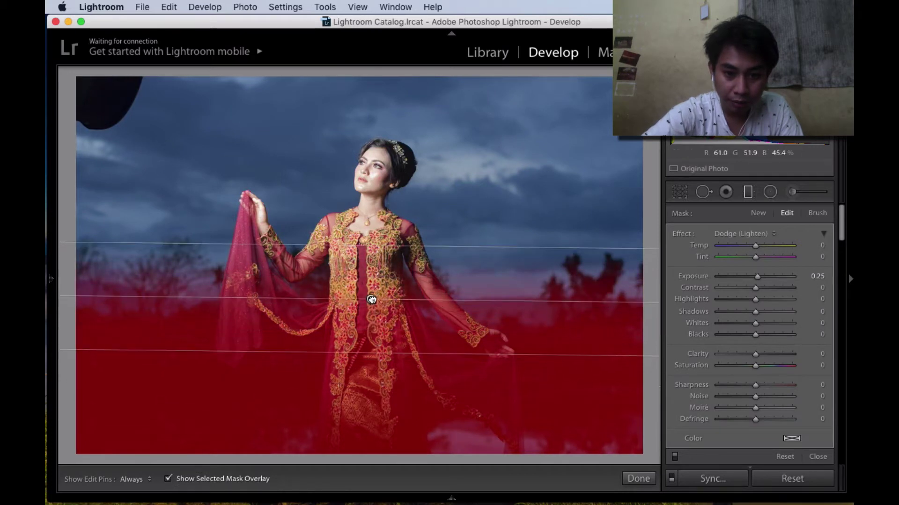
click(168, 479)
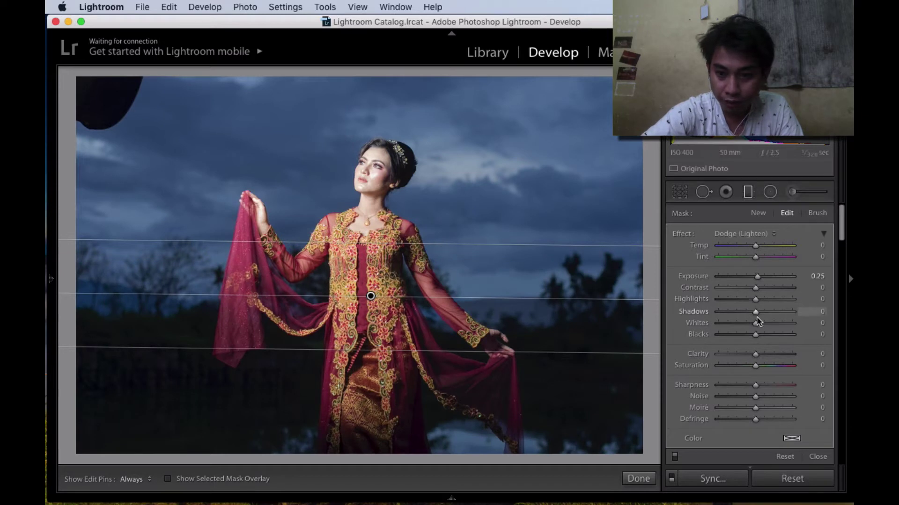
Set the graduated filter to Exposure 0.25 and Shadows 18, and finish it
drag(757, 313, 766, 313)
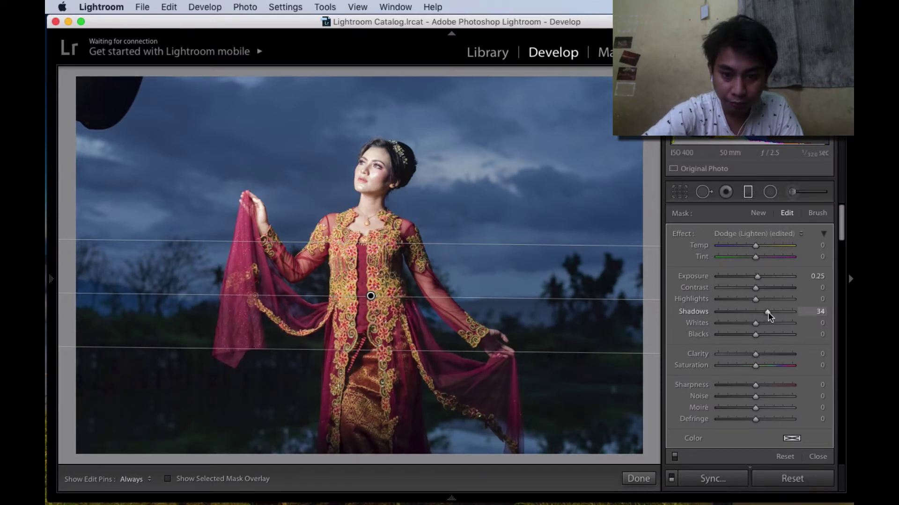
drag(766, 313, 765, 313)
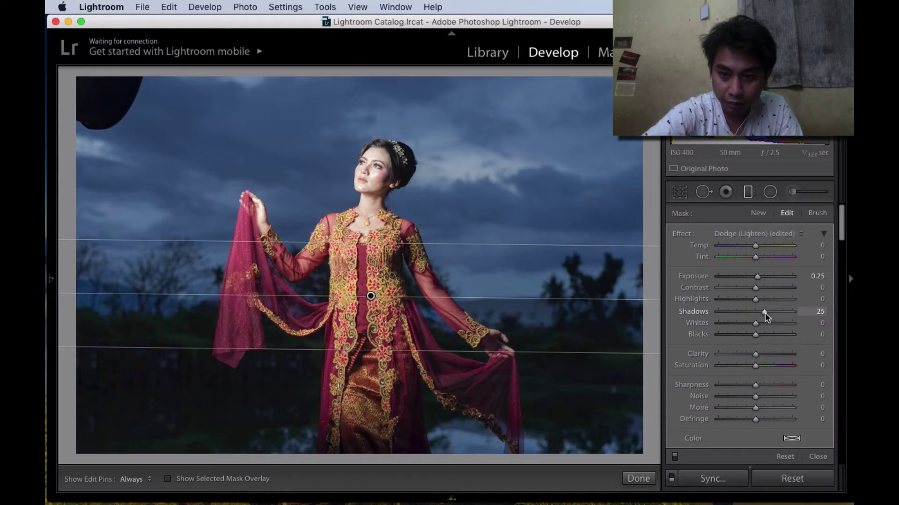
drag(756, 277, 756, 277)
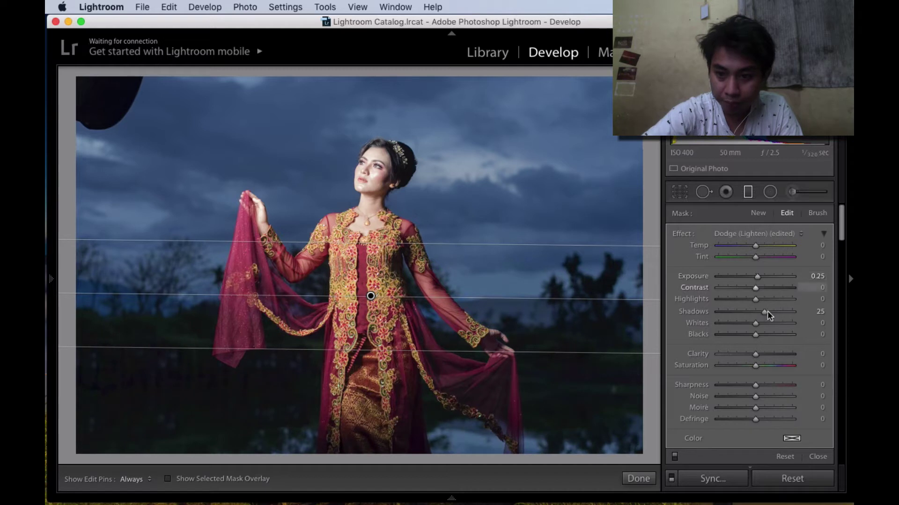
drag(763, 312, 762, 313)
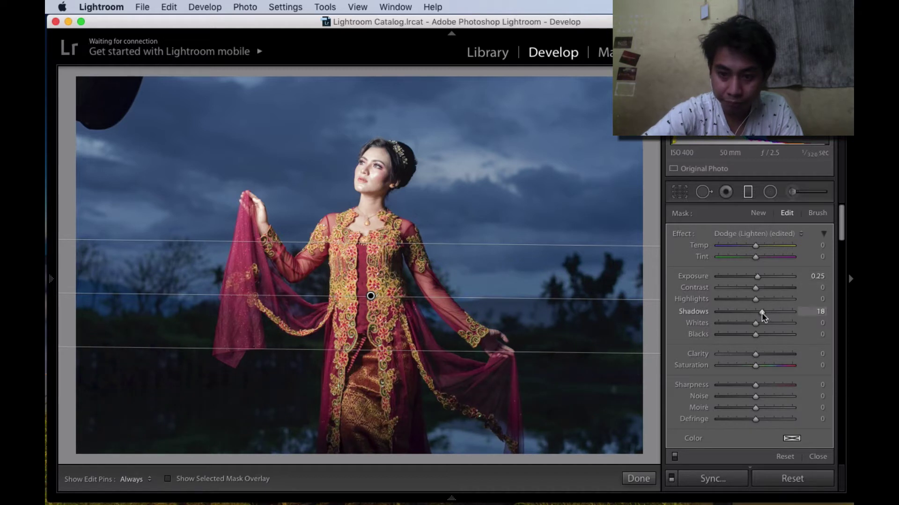
click(750, 193)
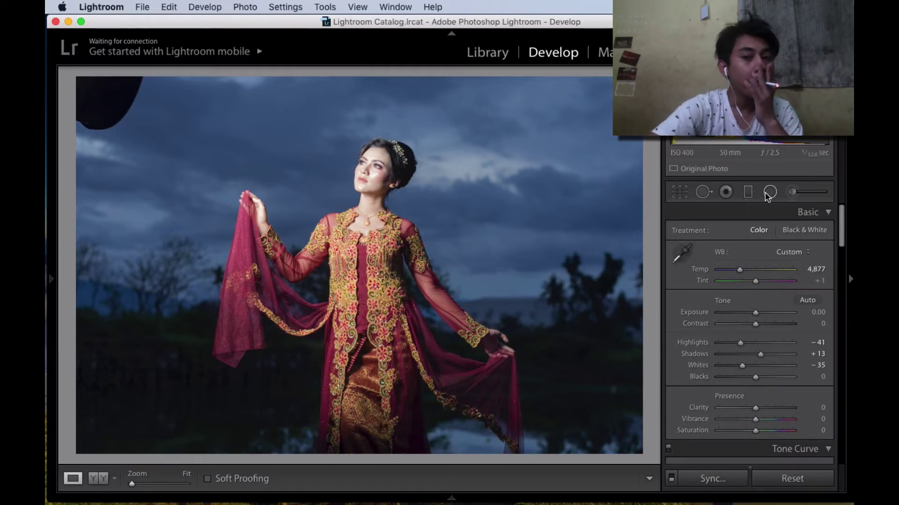
Draw a tilted Burn (Darken) radial ellipse covering the model's face and neck
click(769, 192)
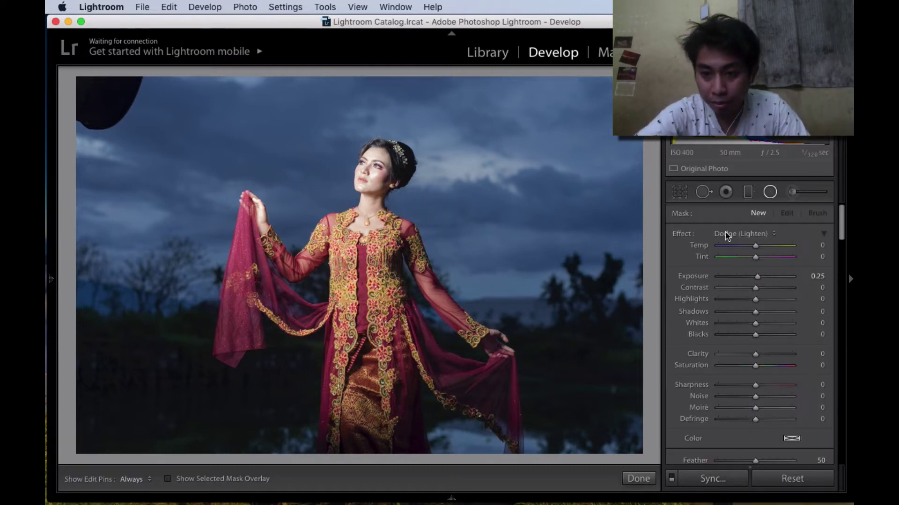
click(741, 234)
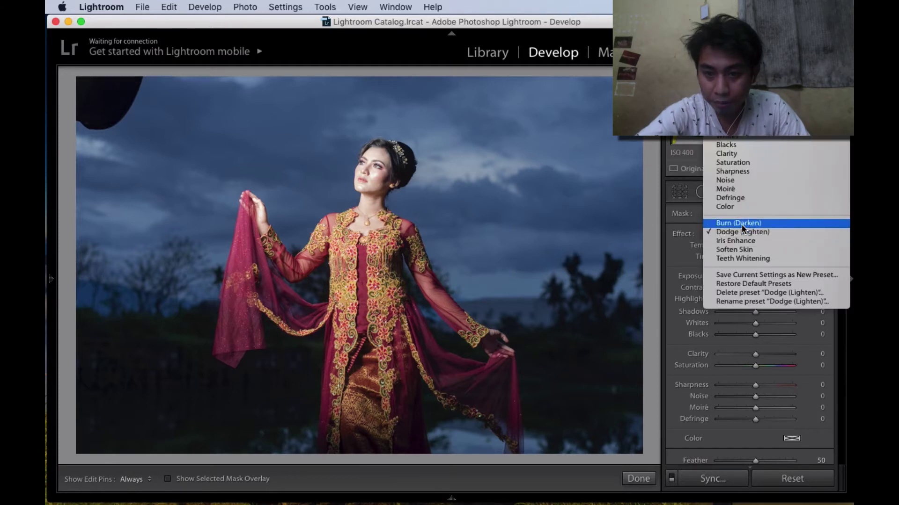
click(742, 224)
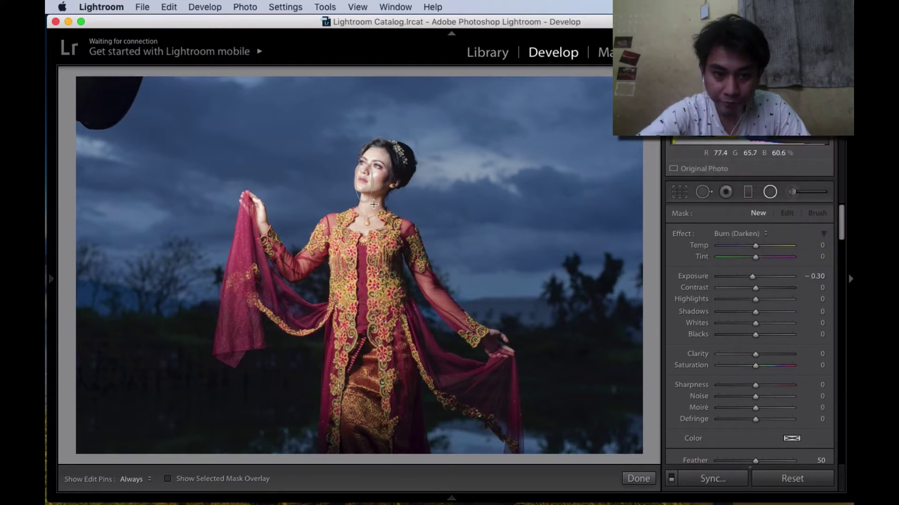
mouse_move(363, 182)
mouse_down()
mouse_move(399, 199)
mouse_move(364, 229)
mouse_up()
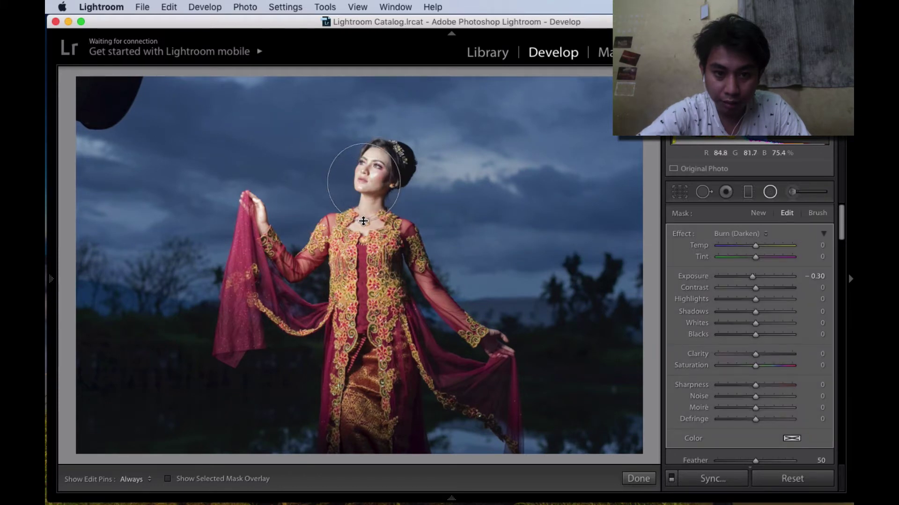
drag(409, 185, 399, 200)
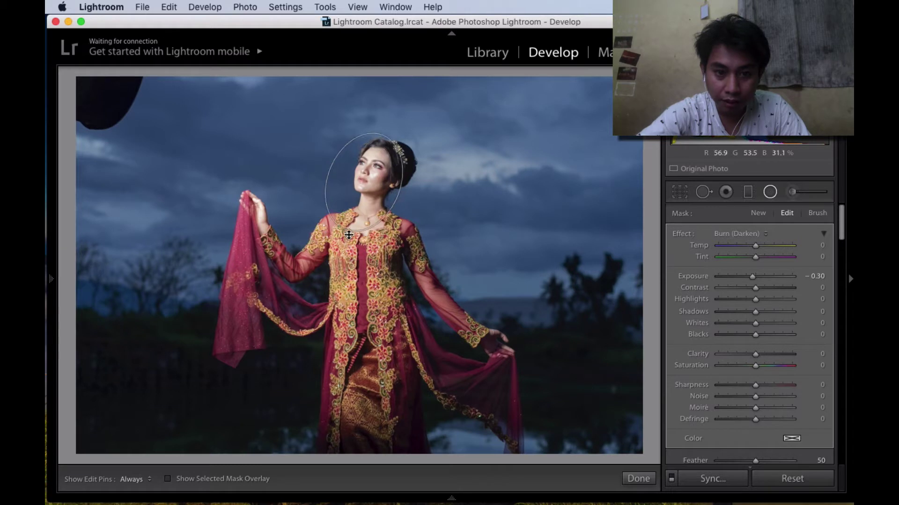
drag(351, 219, 343, 235)
drag(361, 182, 373, 187)
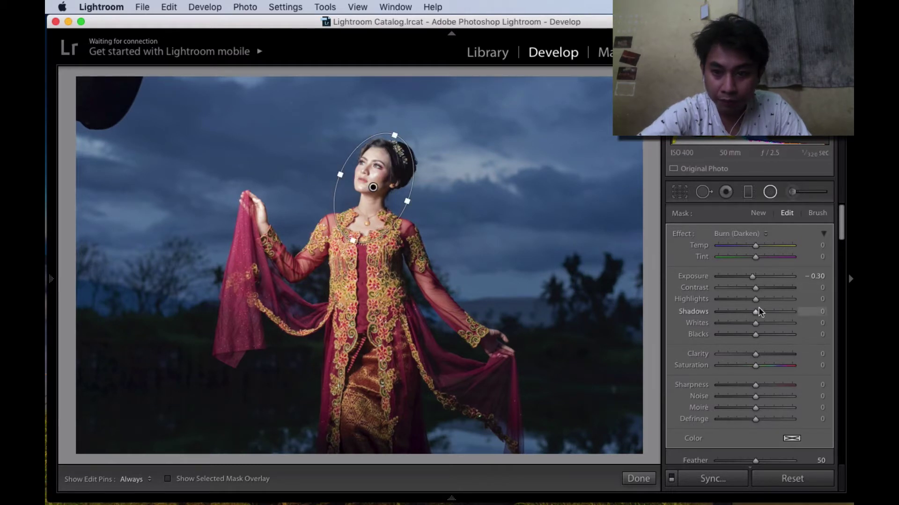
Lower the radial filter's Highlights to -9 and finish the face burn
drag(755, 299, 752, 300)
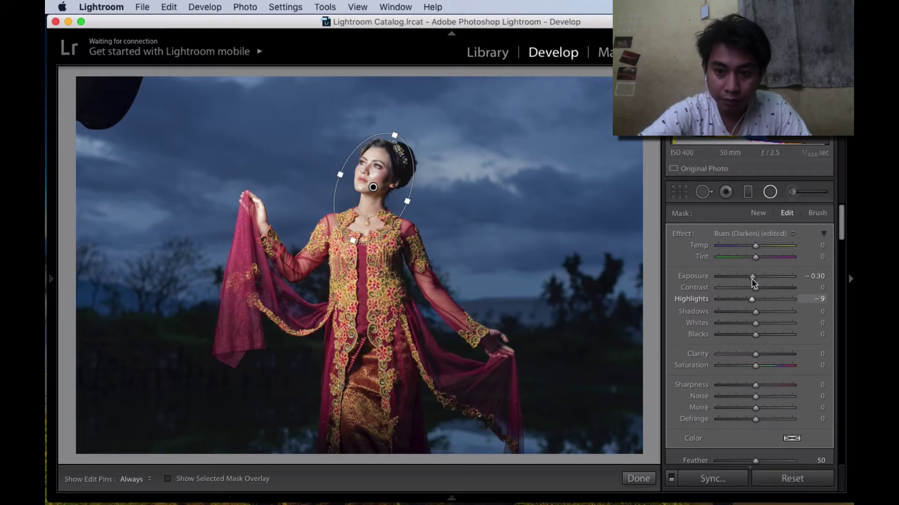
click(770, 192)
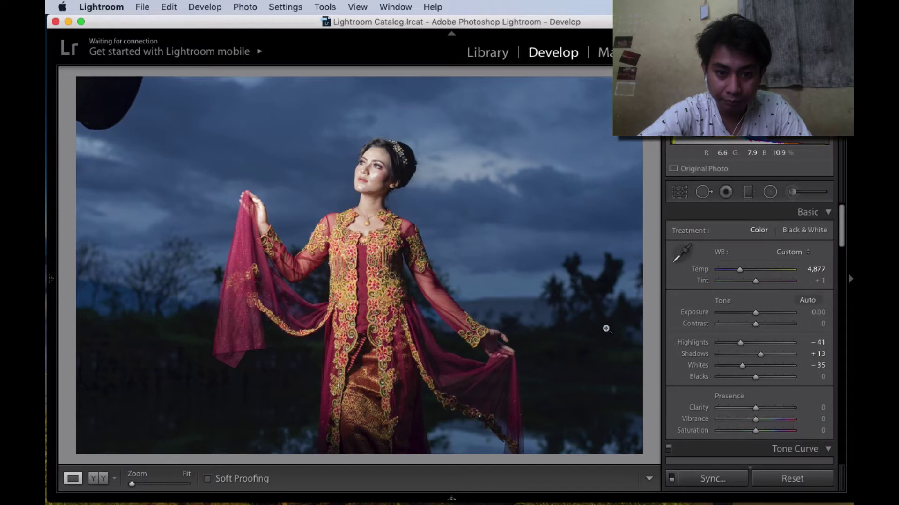
scroll(706, 319, down, 3)
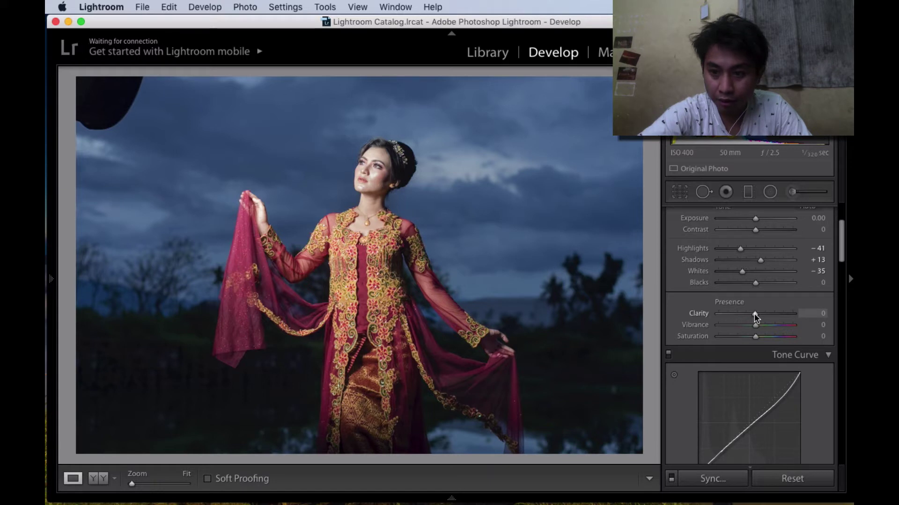
Raise Clarity and Vibrance to +10 each and Tone Curve Shadows to +8
drag(754, 314, 758, 315)
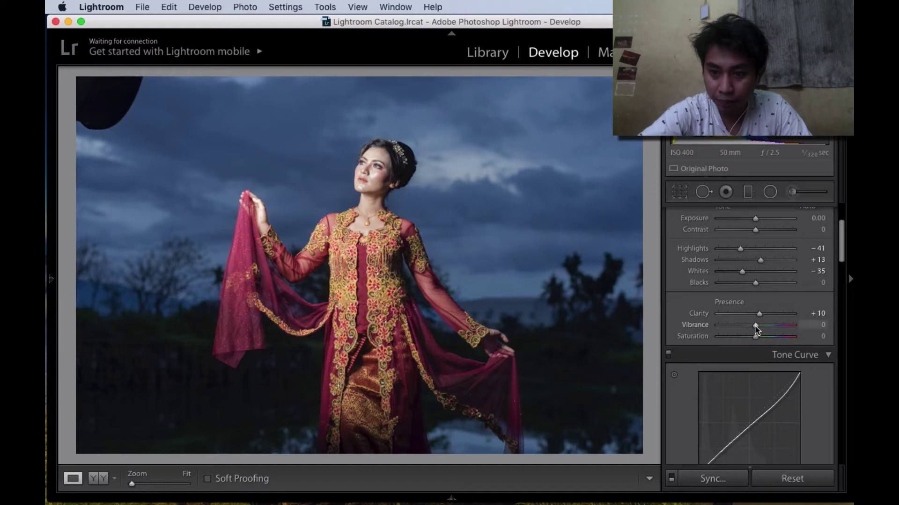
drag(755, 325, 757, 325)
scroll(734, 397, down, 2)
scroll(734, 397, down, 2)
scroll(735, 397, down, 2)
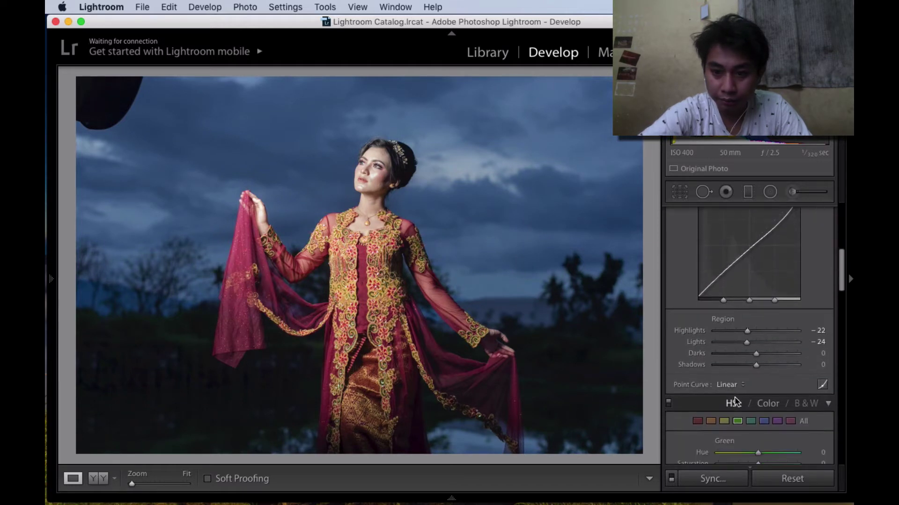
drag(755, 366, 757, 366)
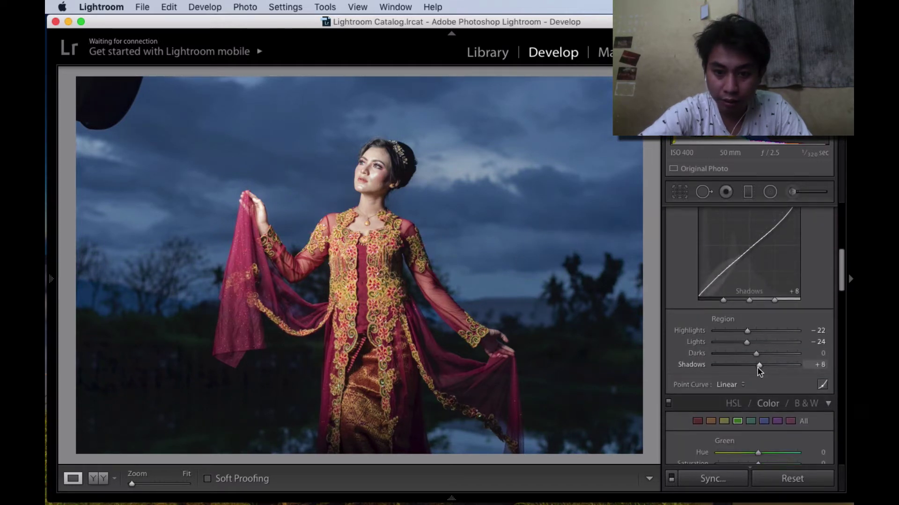
In HSL, set Blue Luminance to -20 and Saturation to +18
scroll(756, 374, down, 3)
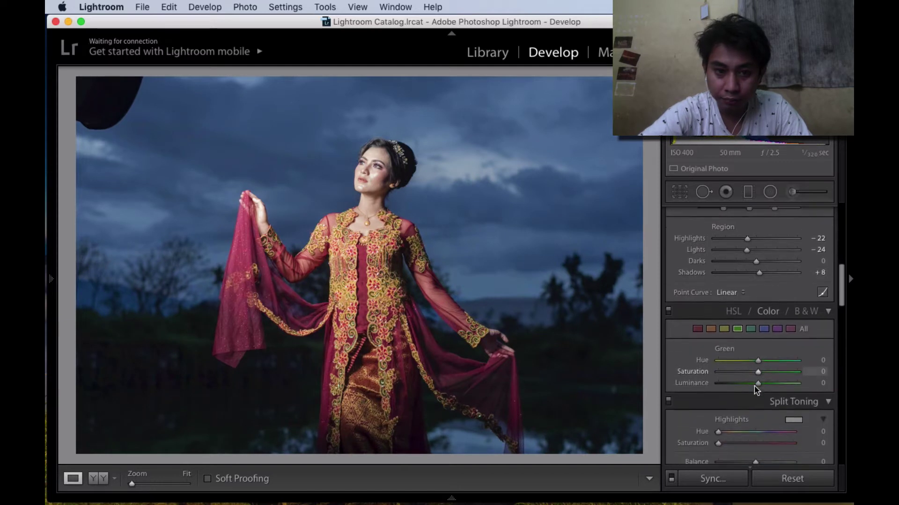
scroll(756, 374, down, 2)
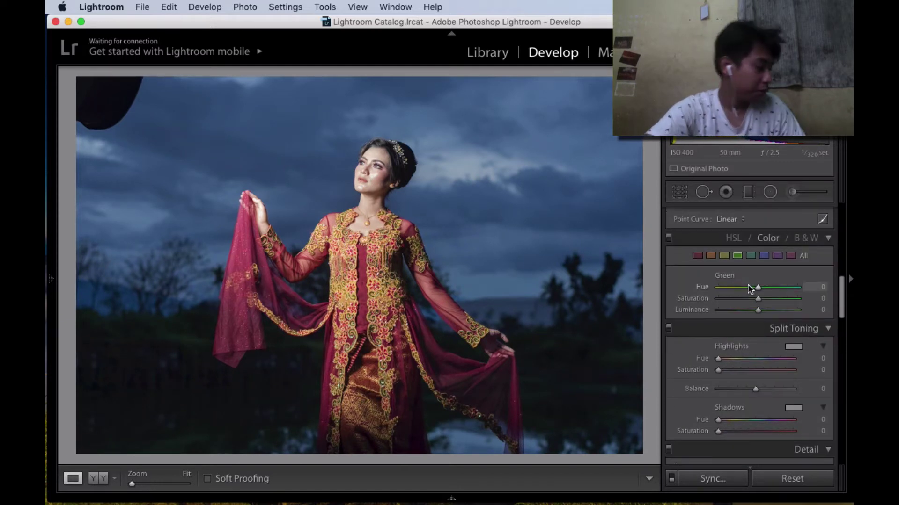
click(763, 255)
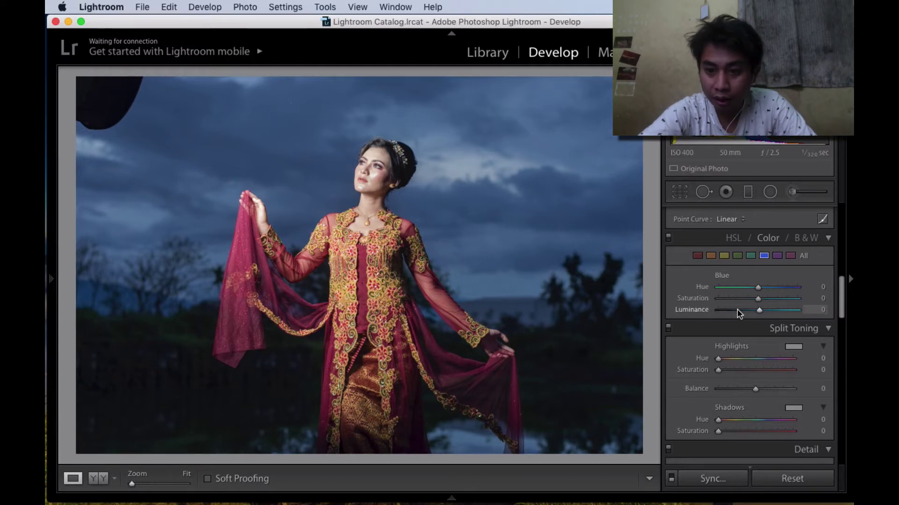
drag(759, 310, 752, 310)
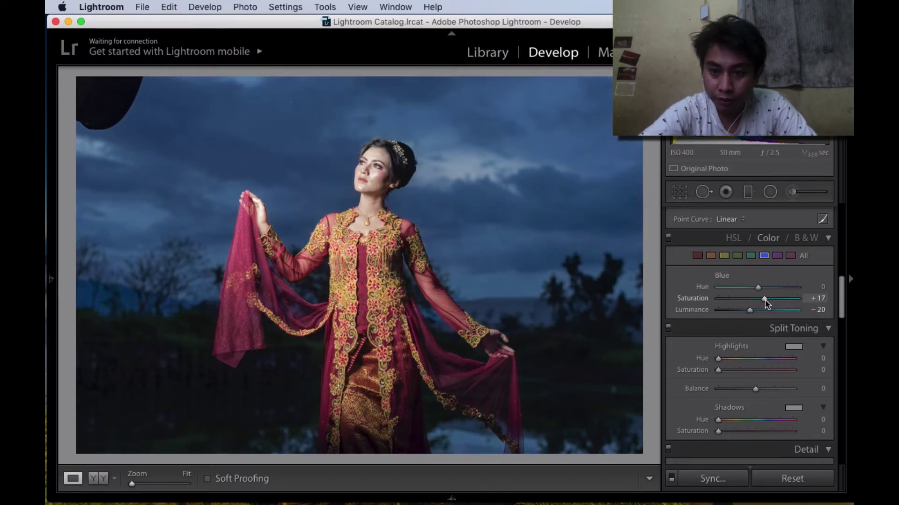
drag(765, 300, 767, 300)
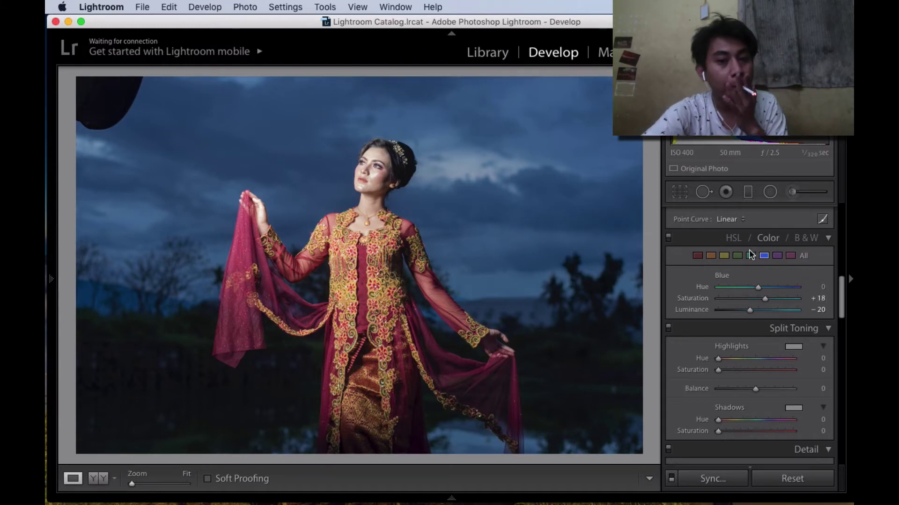
Set Orange Luminance to +8 and Saturation to -10
click(710, 256)
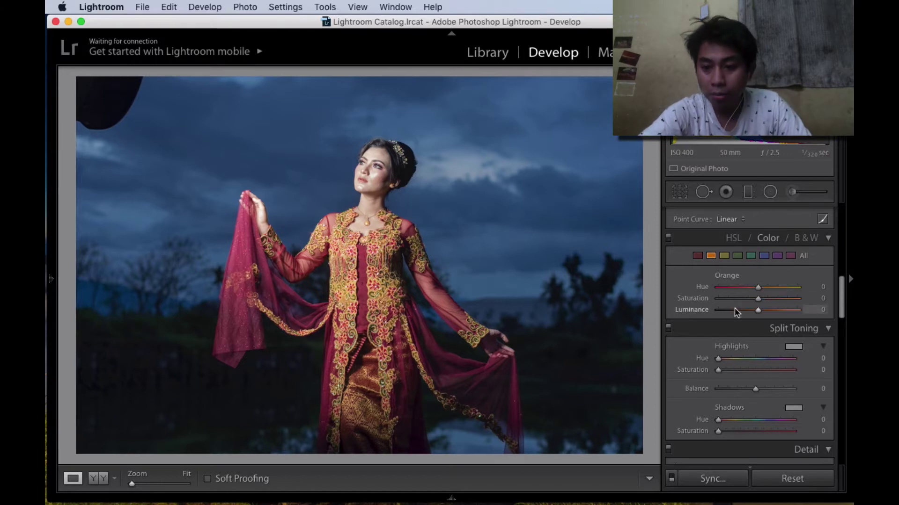
drag(758, 311, 760, 312)
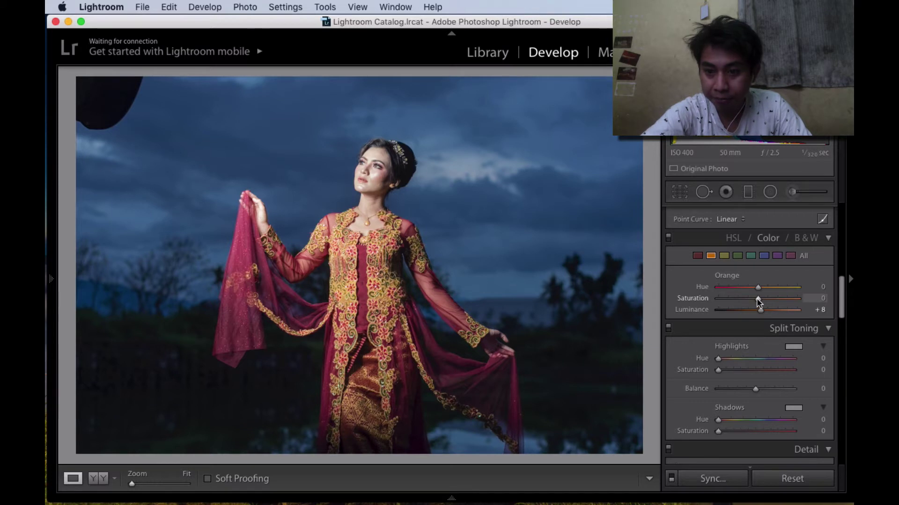
drag(757, 299, 754, 299)
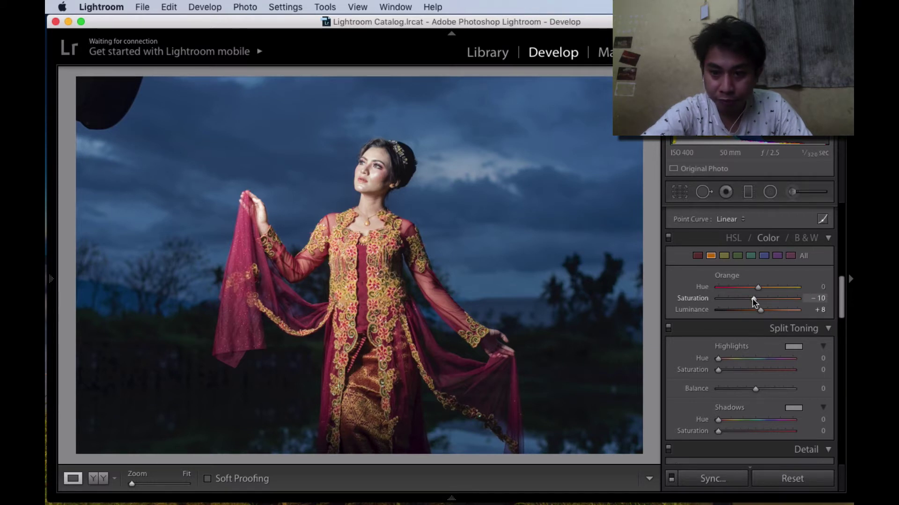
scroll(743, 370, down, 3)
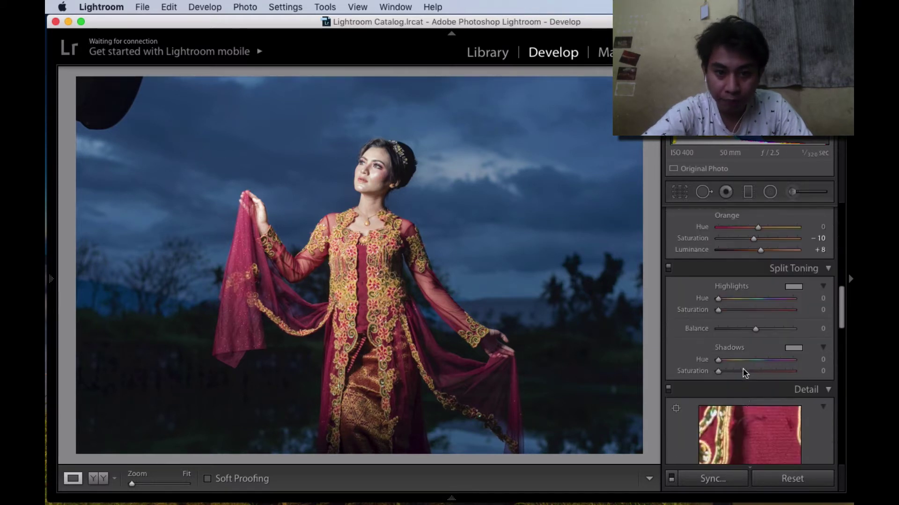
scroll(742, 370, down, 2)
scroll(742, 370, down, 5)
scroll(743, 370, down, 2)
scroll(742, 370, down, 2)
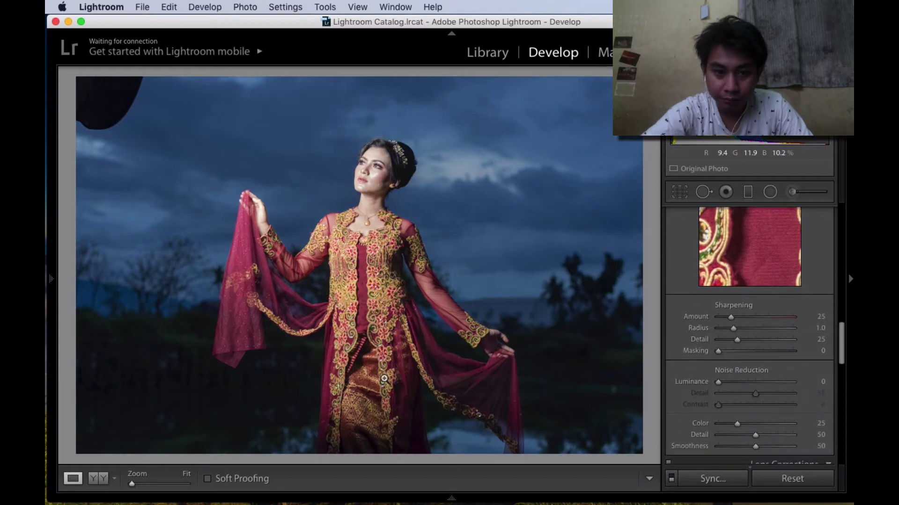
click(96, 479)
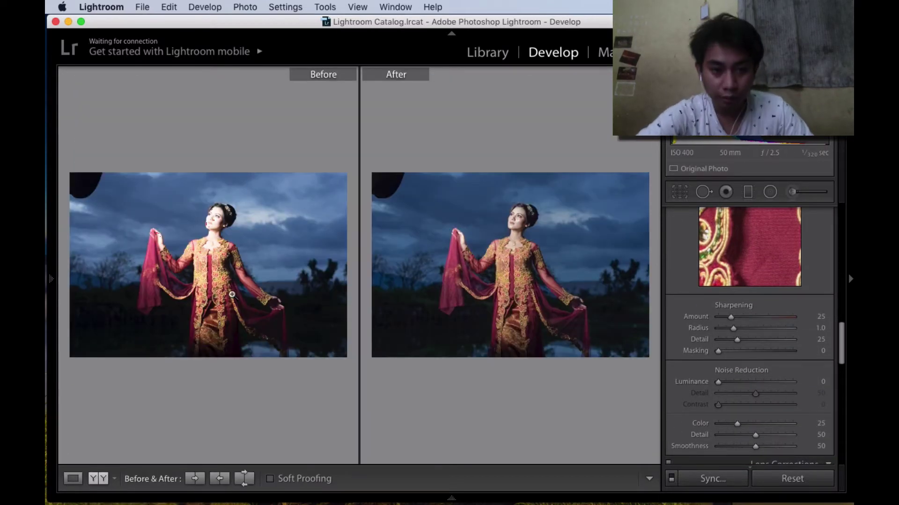
click(515, 277)
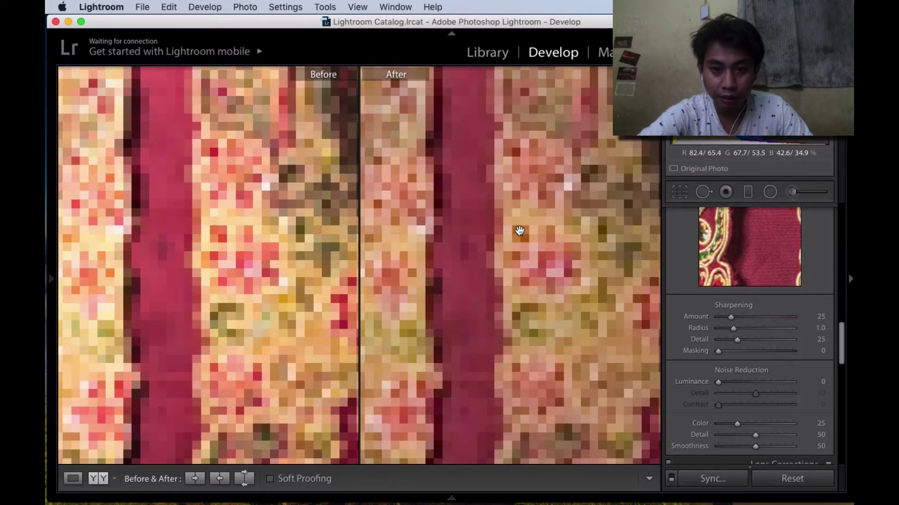
key(super+minus)
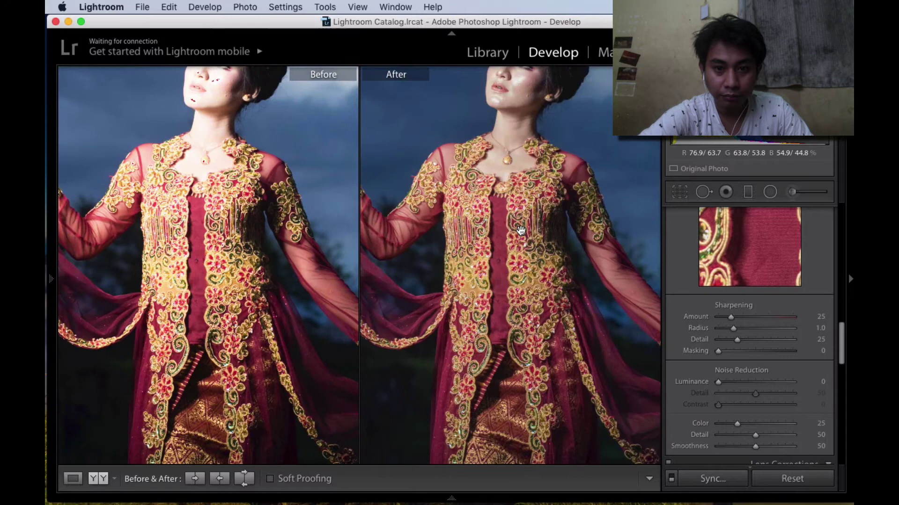
click(520, 230)
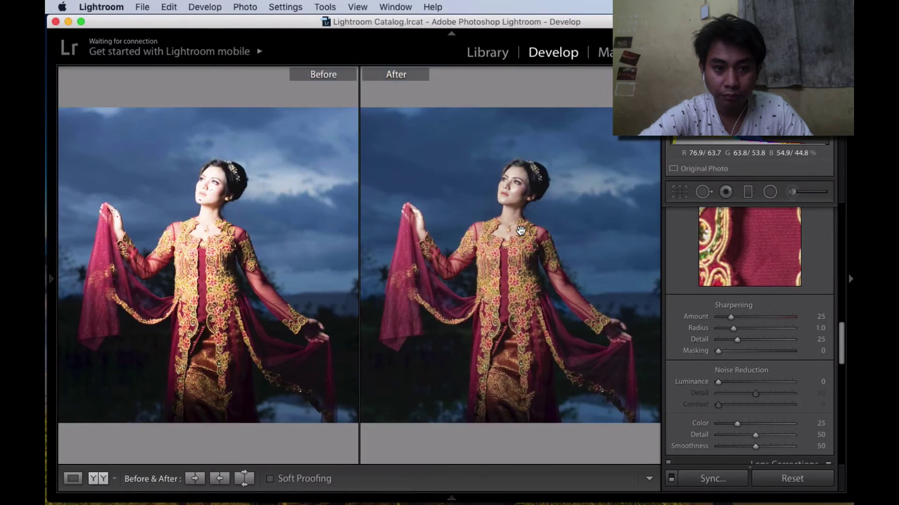
click(283, 312)
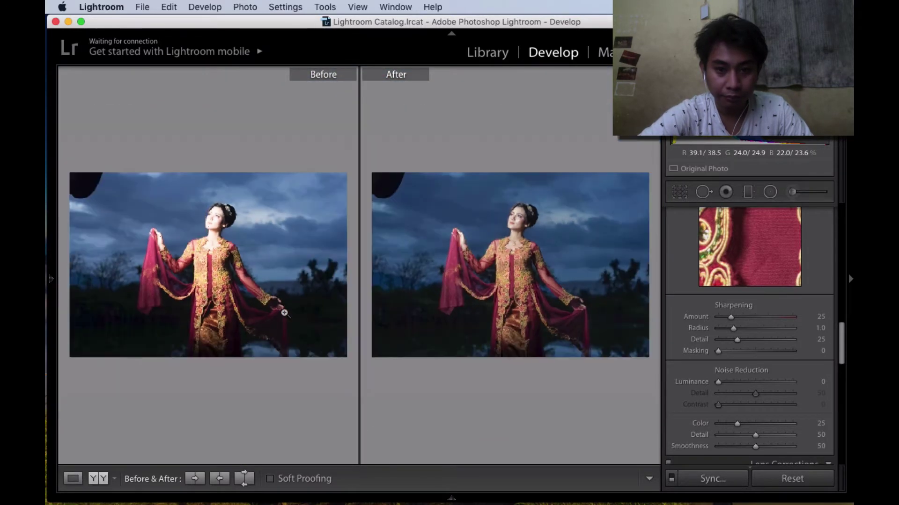
click(77, 478)
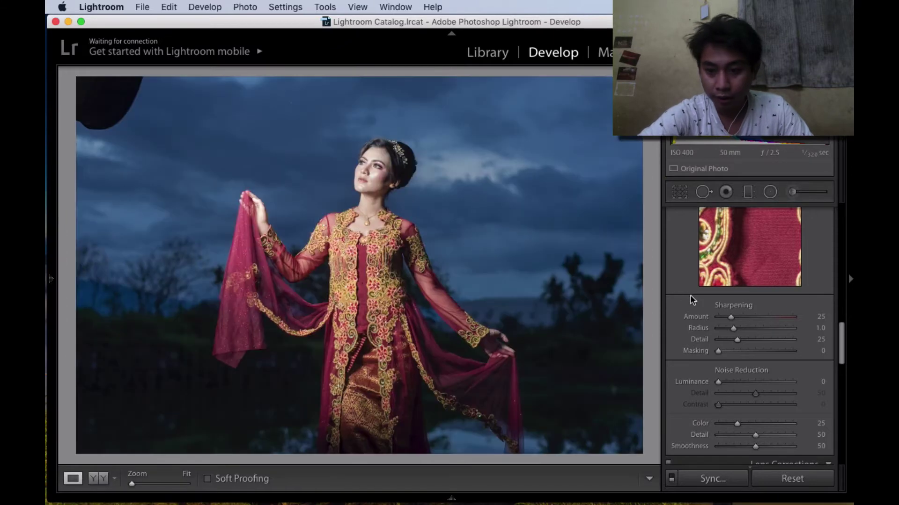
Set sharpening Amount to 58 and Masking to 31, and activate the Crop Overlay tool
scroll(737, 361, down, 5)
scroll(737, 361, up, 1)
scroll(737, 362, up, 3)
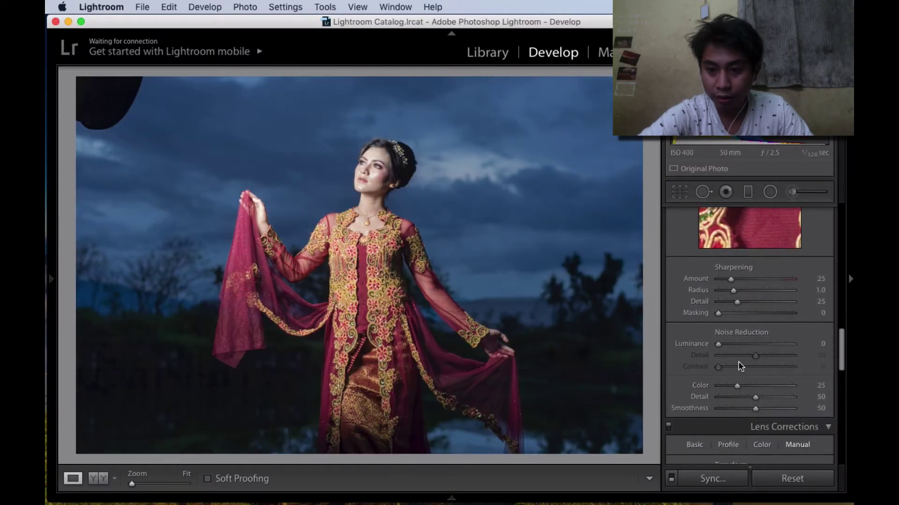
click(747, 281)
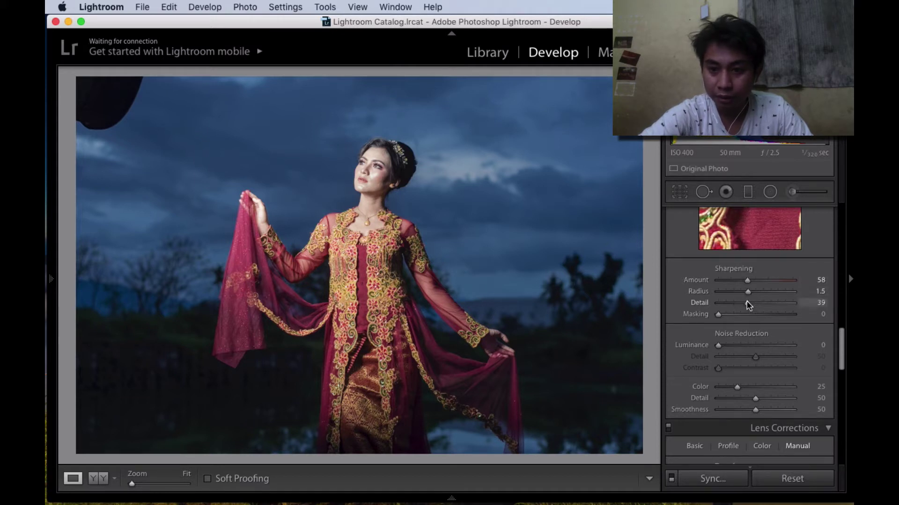
click(739, 314)
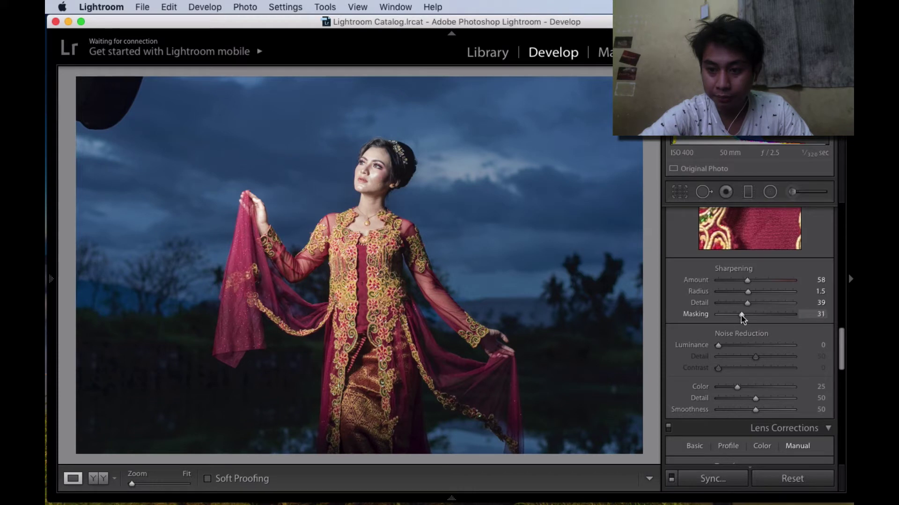
click(680, 191)
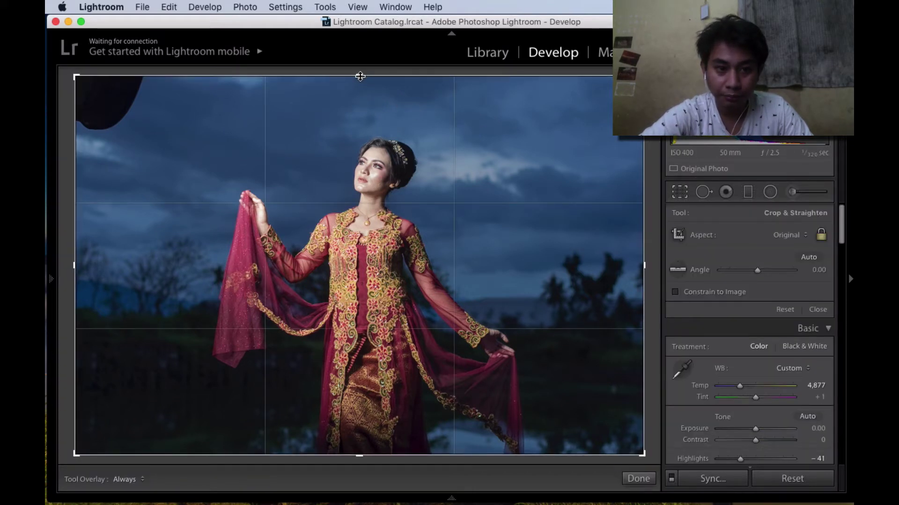
Tighten the crop from the top, reposition the portrait in the frame, and apply it
drag(360, 76, 366, 87)
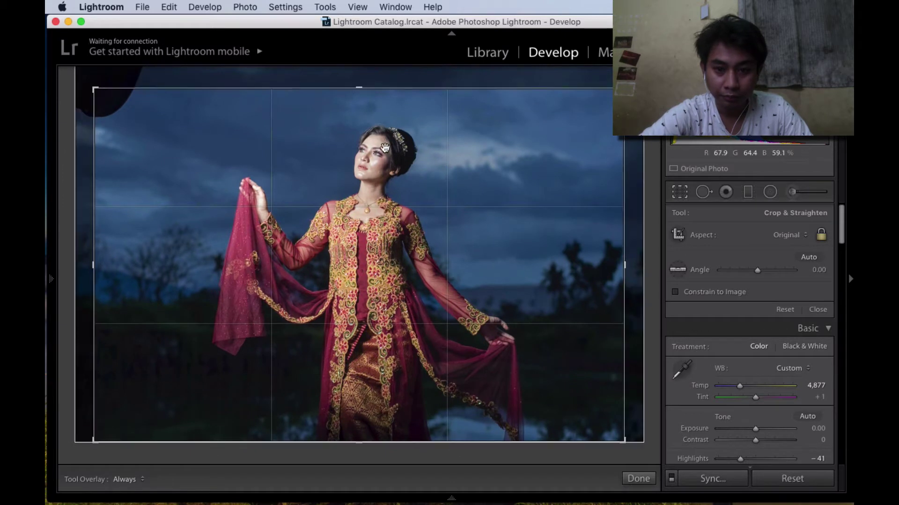
mouse_move(382, 146)
mouse_down()
mouse_move(402, 144)
mouse_move(385, 144)
mouse_up()
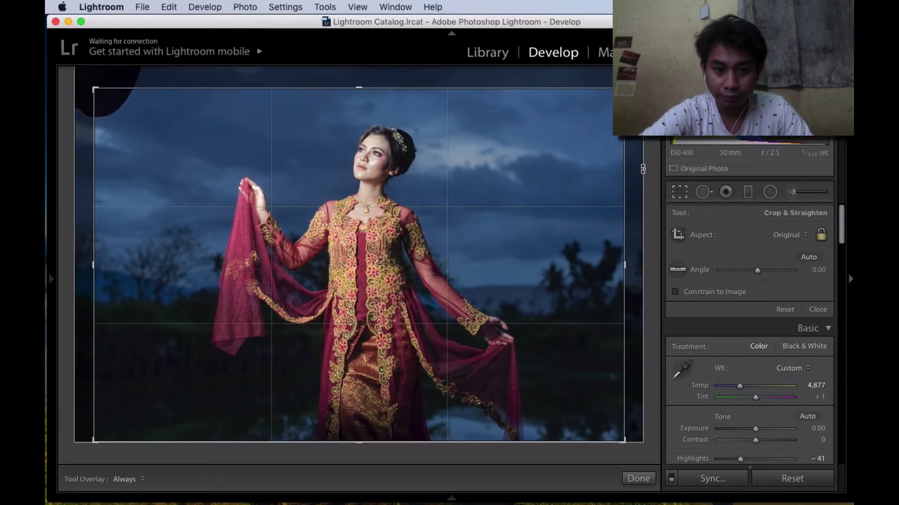
click(680, 192)
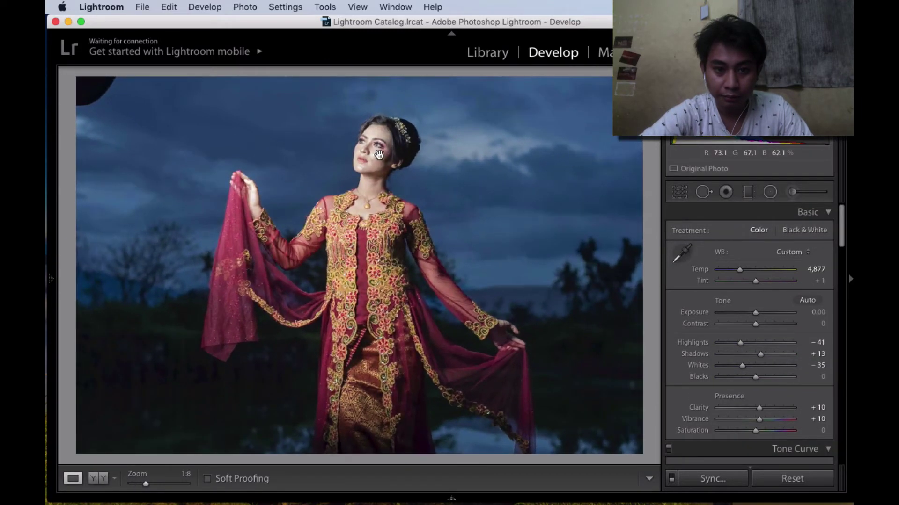
Zoom to 1:1 and add an Iris Enhance radial filter over the right eye with saturation 48
click(378, 154)
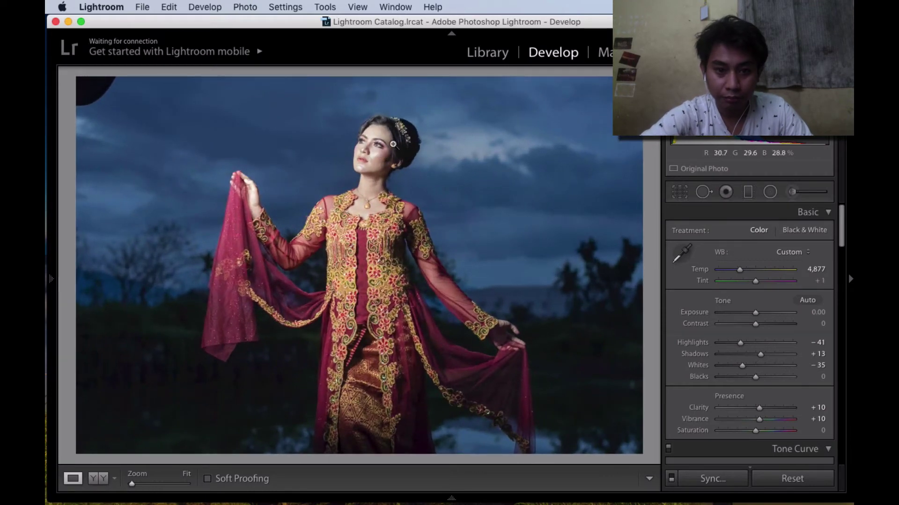
click(392, 145)
click(393, 143)
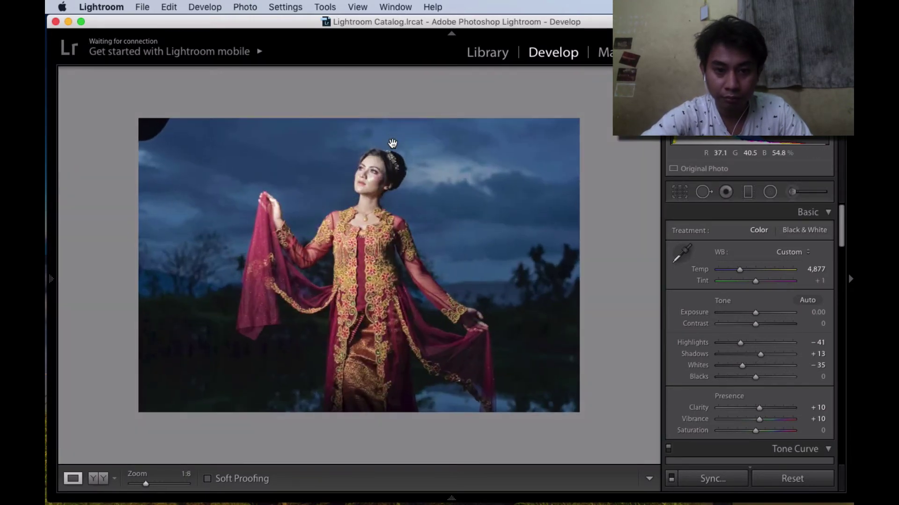
click(371, 189)
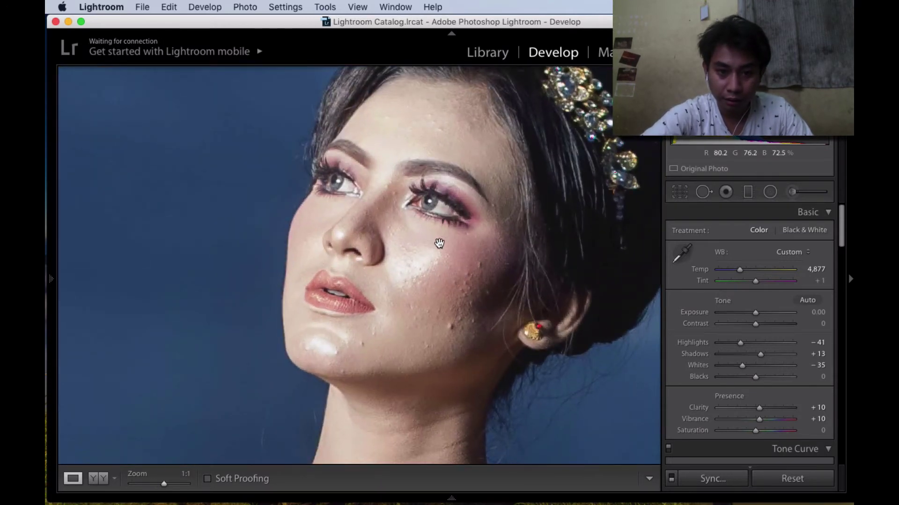
click(771, 192)
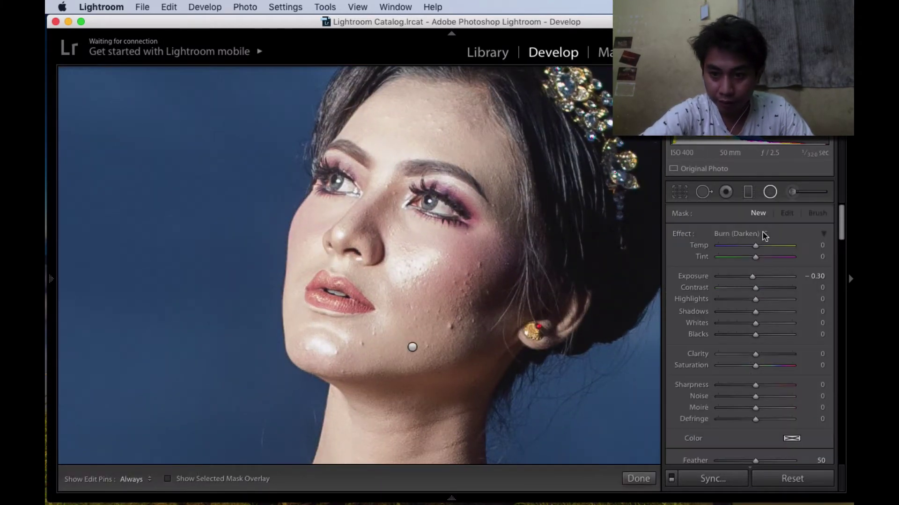
click(752, 234)
click(749, 249)
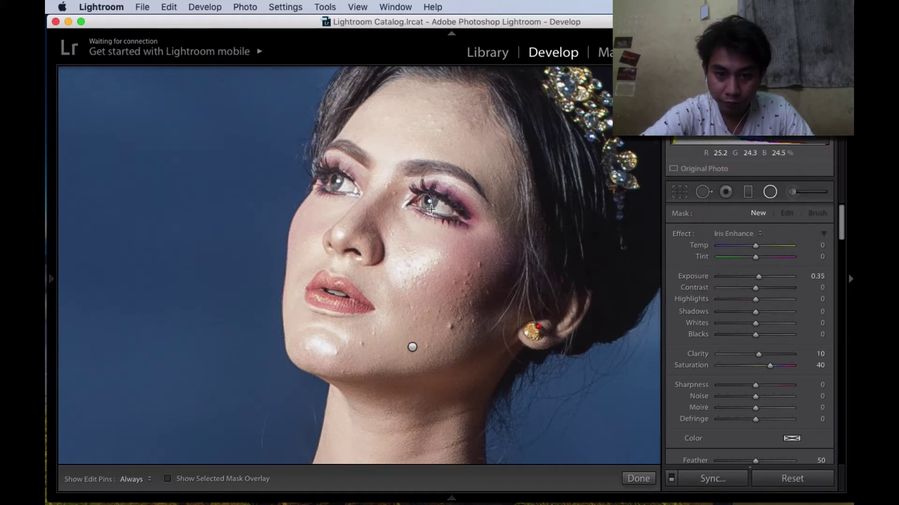
mouse_move(424, 201)
mouse_down()
mouse_move(435, 211)
mouse_move(427, 201)
mouse_up()
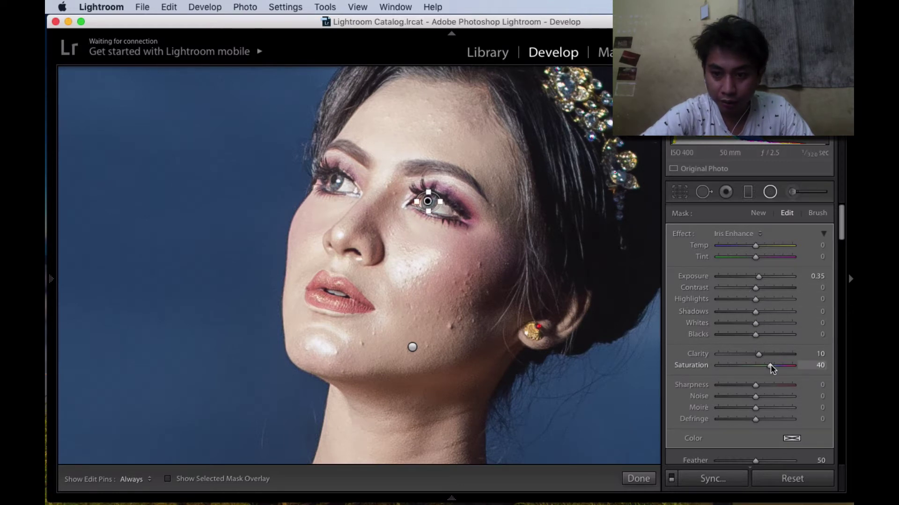
drag(771, 366, 773, 365)
Duplicate the iris filter onto the left eye and return to the full-photo view
right_click(429, 201)
click(447, 205)
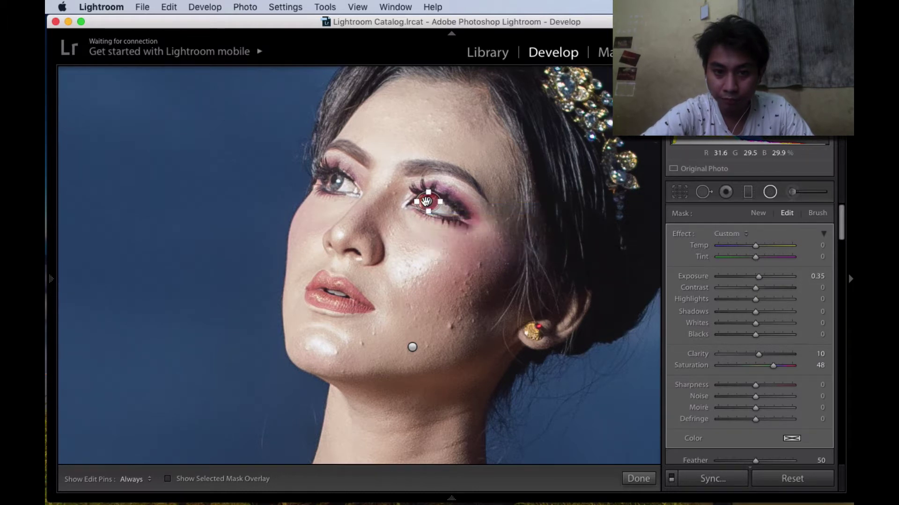
drag(426, 201, 330, 181)
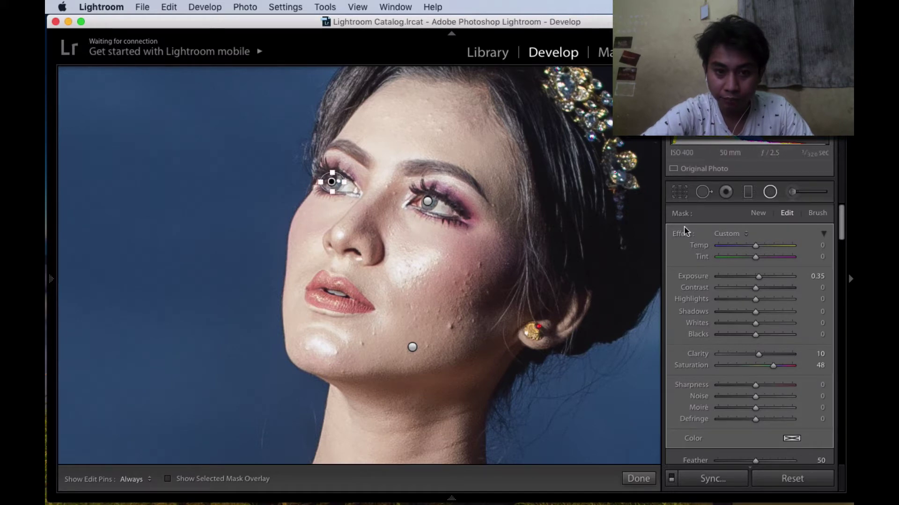
click(770, 192)
click(370, 295)
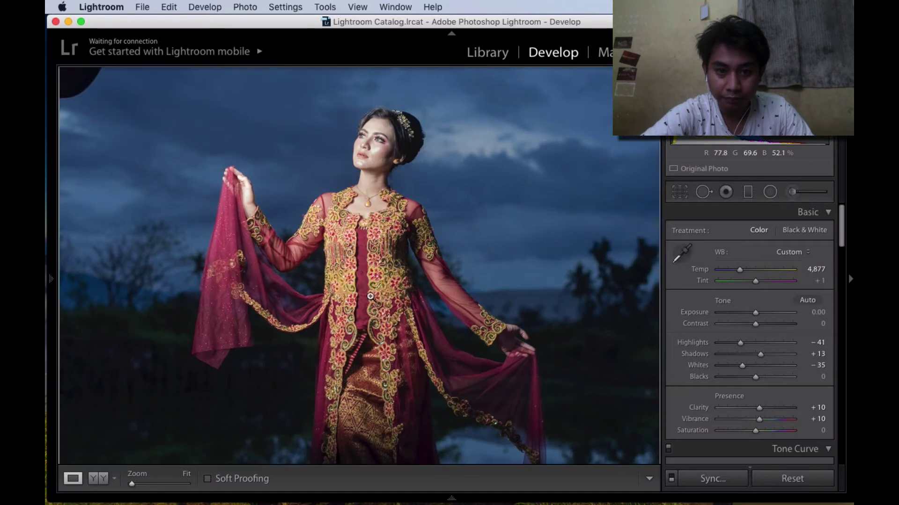
Compare the current edit with the original side by side, then return to single view
key(super+minus)
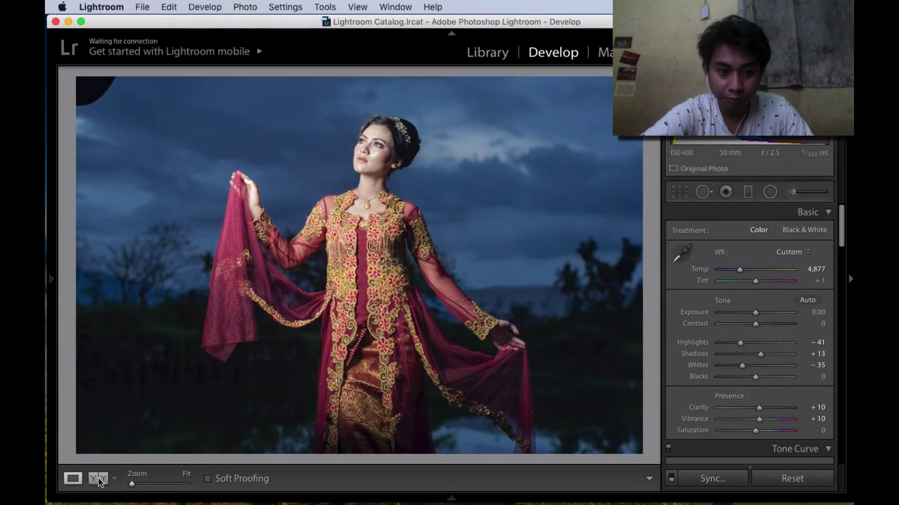
click(98, 478)
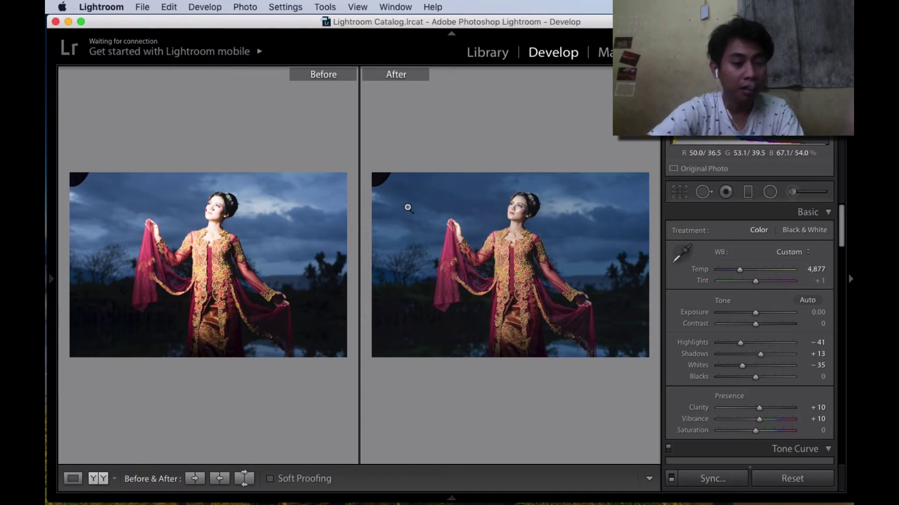
click(80, 478)
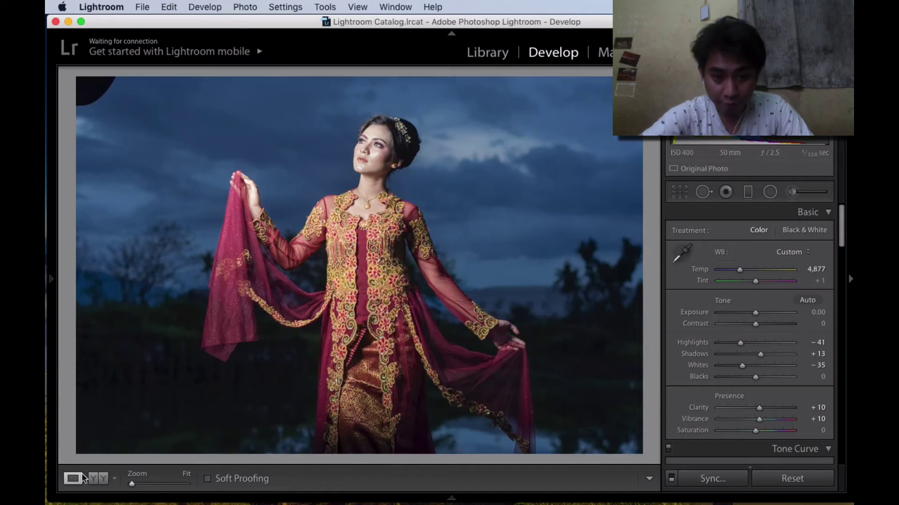
In HSL, set Red luminance to −23 and Red saturation to +12
scroll(761, 344, down, 3)
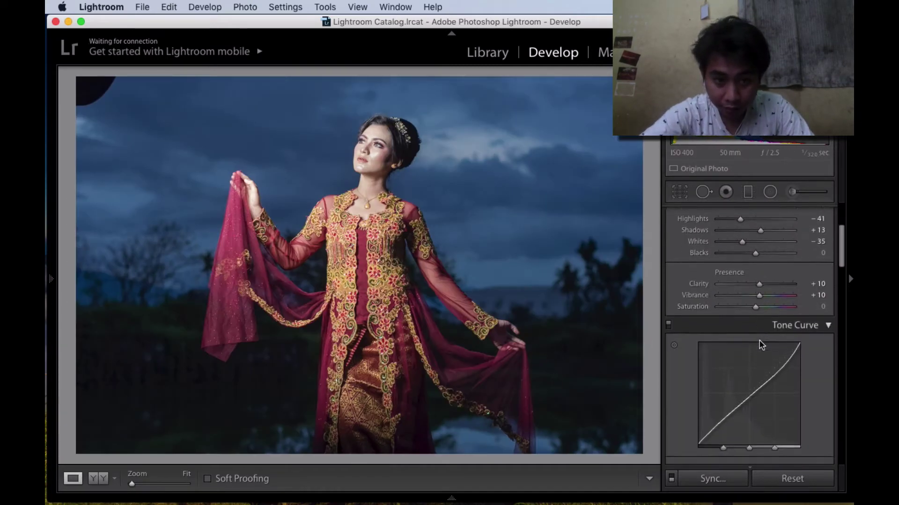
scroll(758, 342, down, 2)
scroll(758, 344, down, 2)
scroll(758, 341, down, 2)
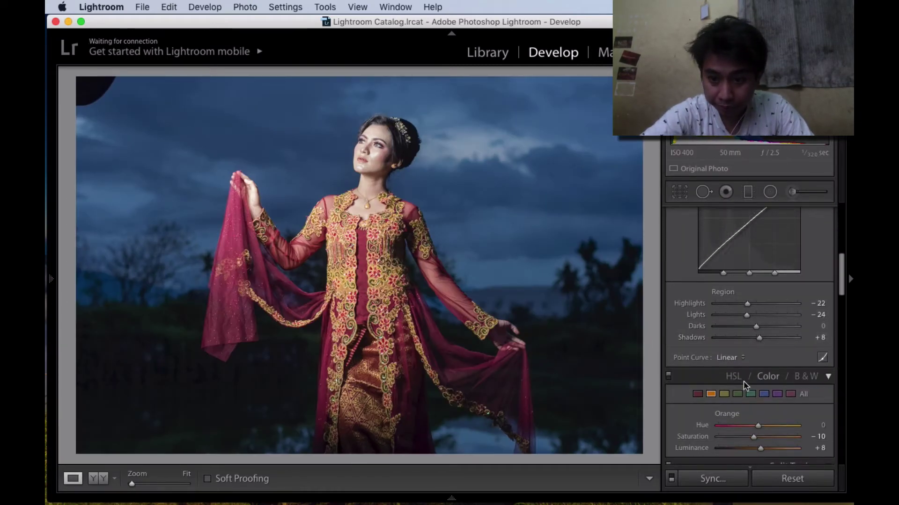
click(697, 395)
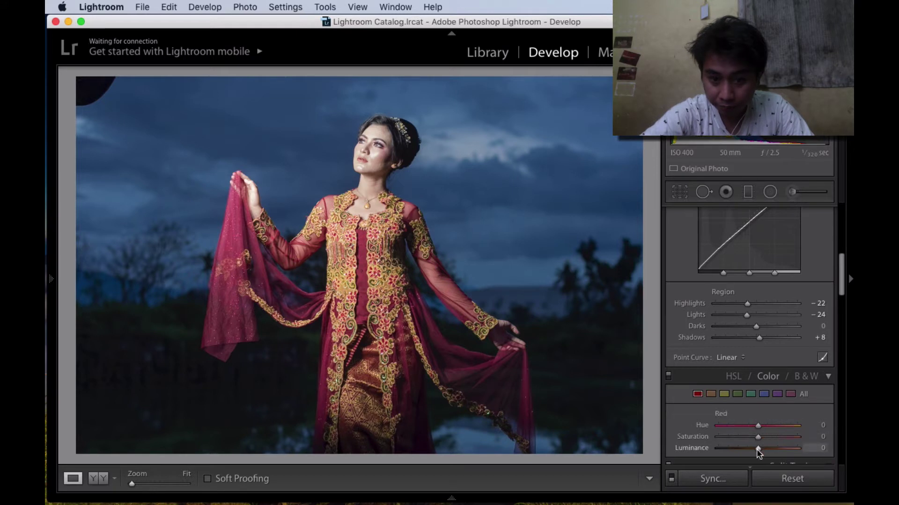
drag(758, 449, 749, 450)
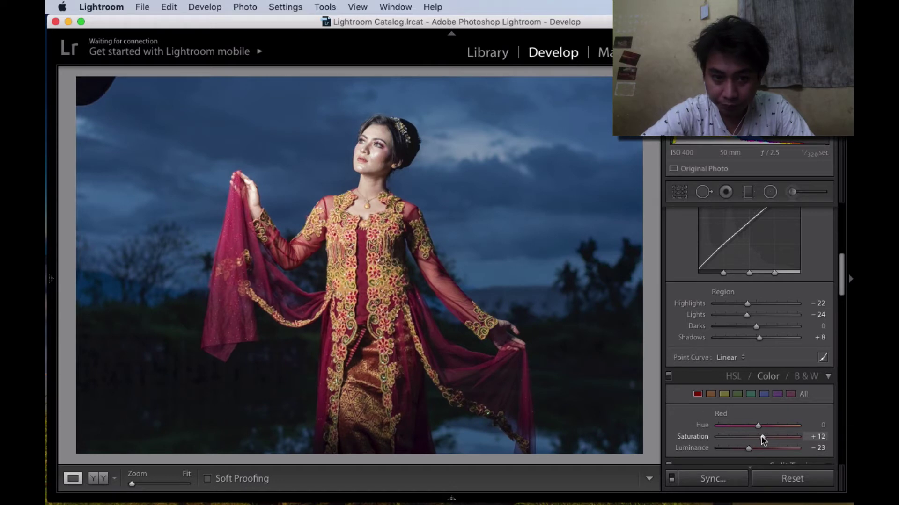
Compare the deepened reds before and after, then return to single view
scroll(760, 440, down, 5)
scroll(752, 433, down, 5)
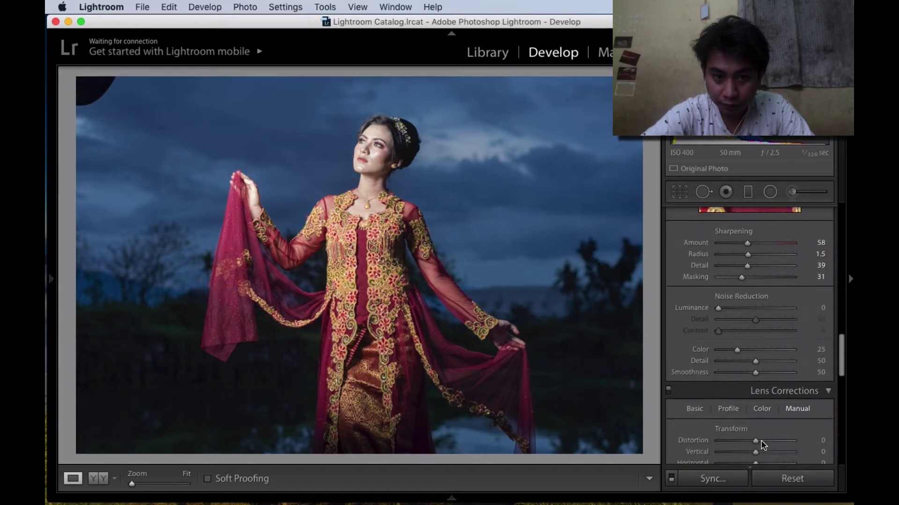
scroll(742, 426, down, 5)
scroll(733, 418, down, 5)
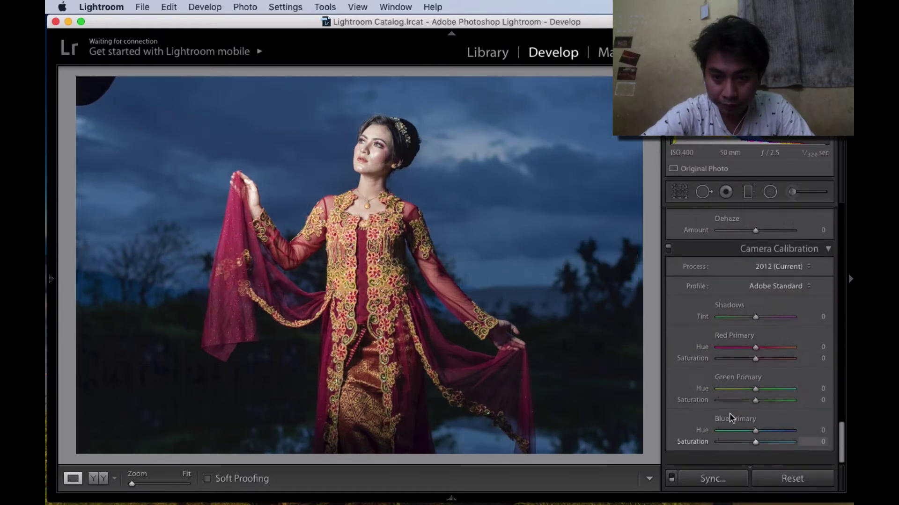
click(103, 480)
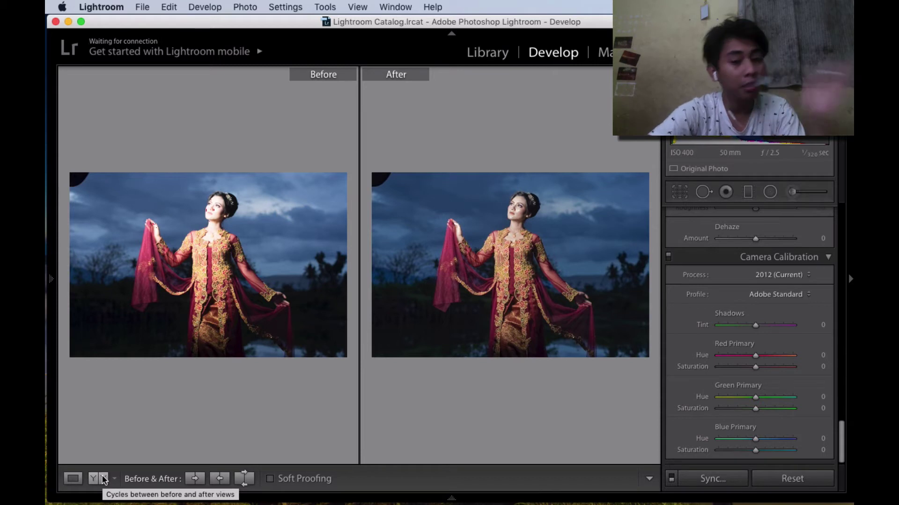
click(73, 478)
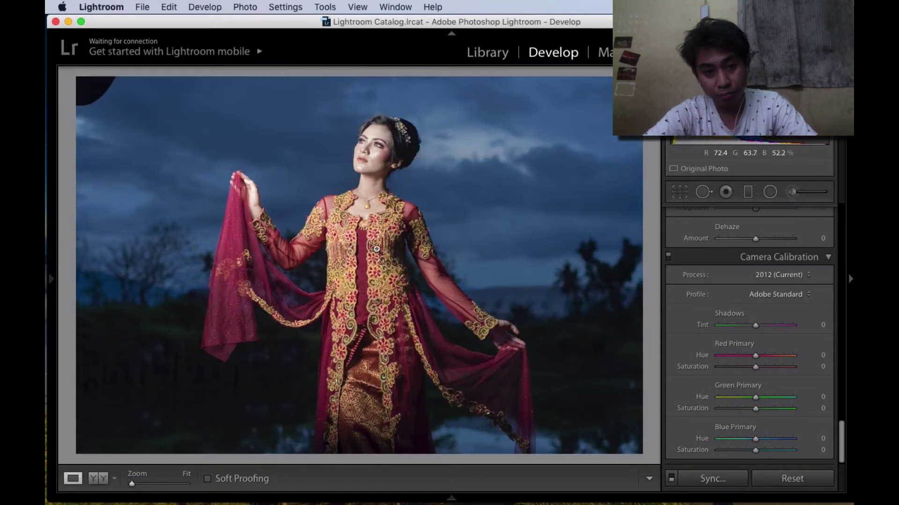
Send the portrait to Photoshop CC 2015 via Edit In so DSC_1356.NEF opens there
right_click(376, 249)
mouse_move(422, 242)
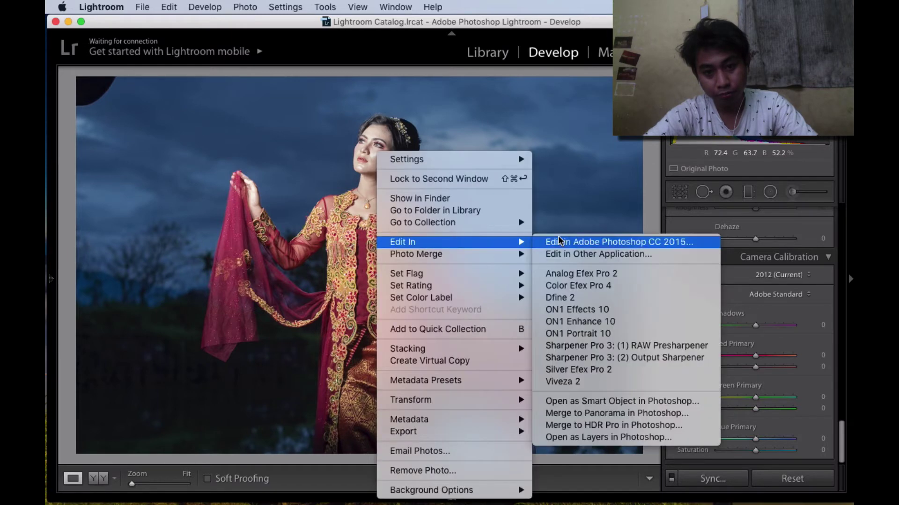
click(560, 240)
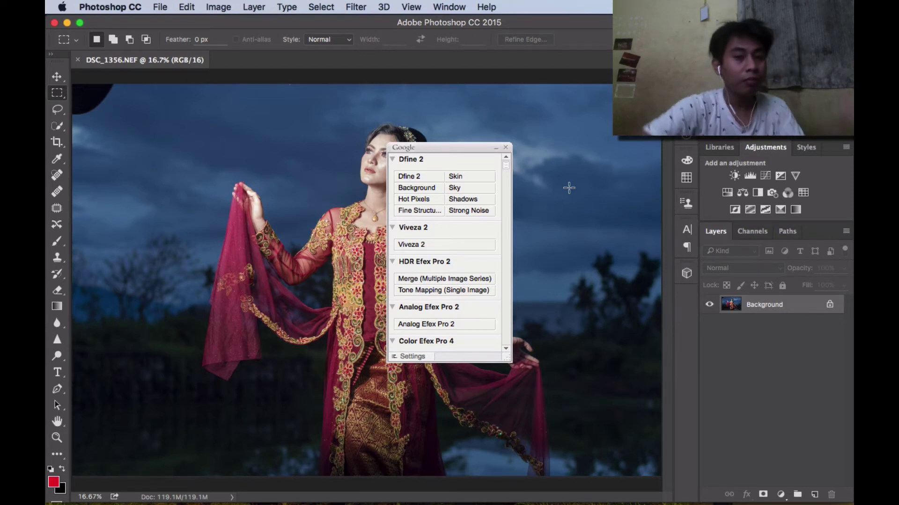
Patch out the dark blot in the sky's top-left corner with Content-Aware Patch
click(505, 147)
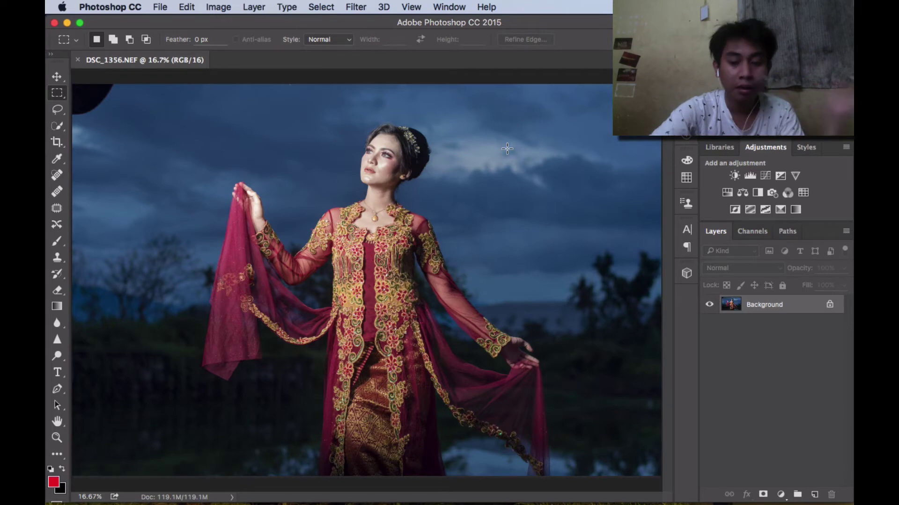
key(super+minus)
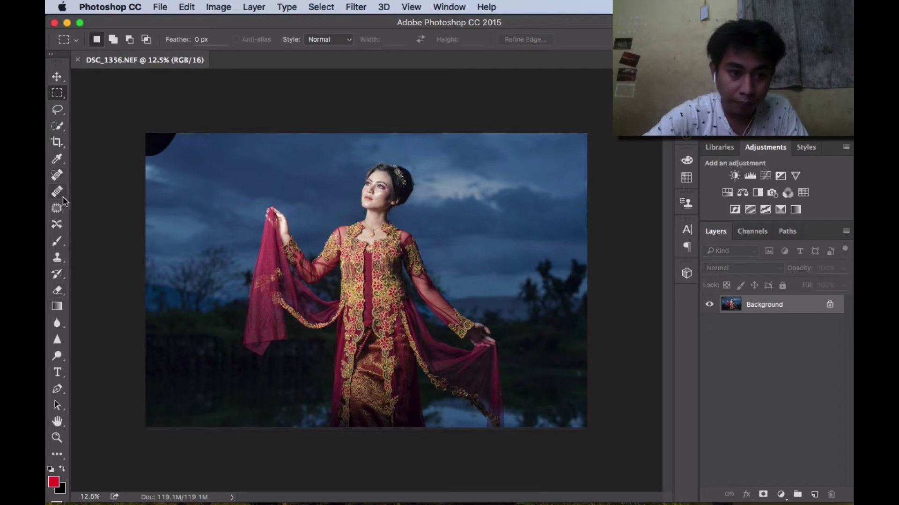
key(super+j)
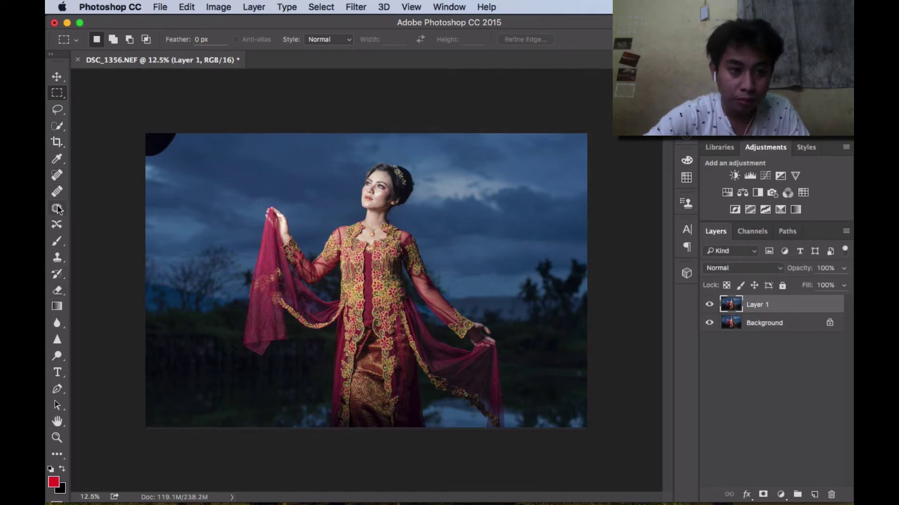
click(57, 209)
mouse_move(181, 134)
mouse_down()
mouse_move(176, 147)
mouse_move(185, 135)
mouse_move(198, 149)
mouse_up()
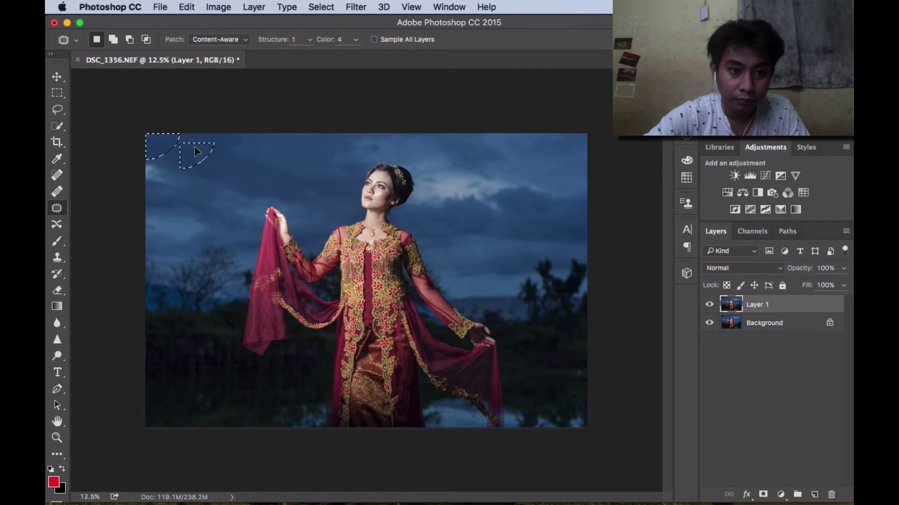
click(239, 169)
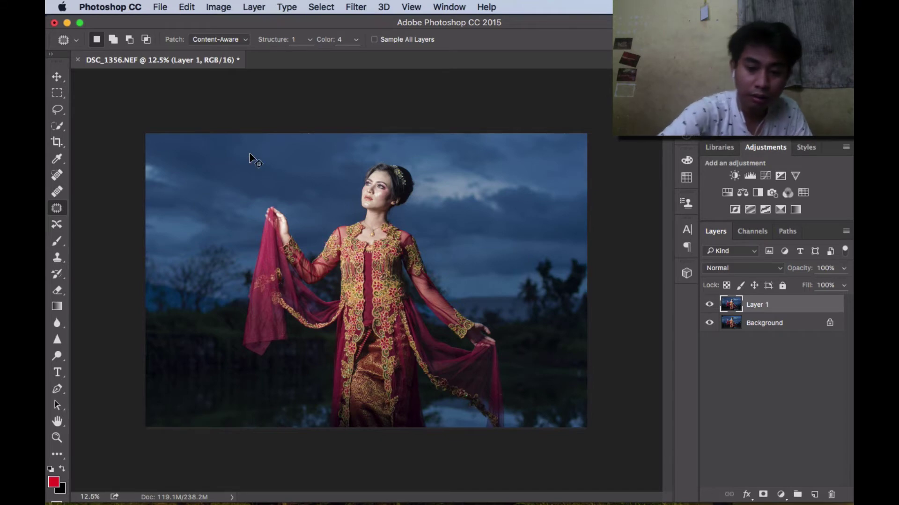
Zoom in on the woman's face and duplicate Layer 1 for retouching
key(super+plus)
key(super+plus)
key(super+plus)
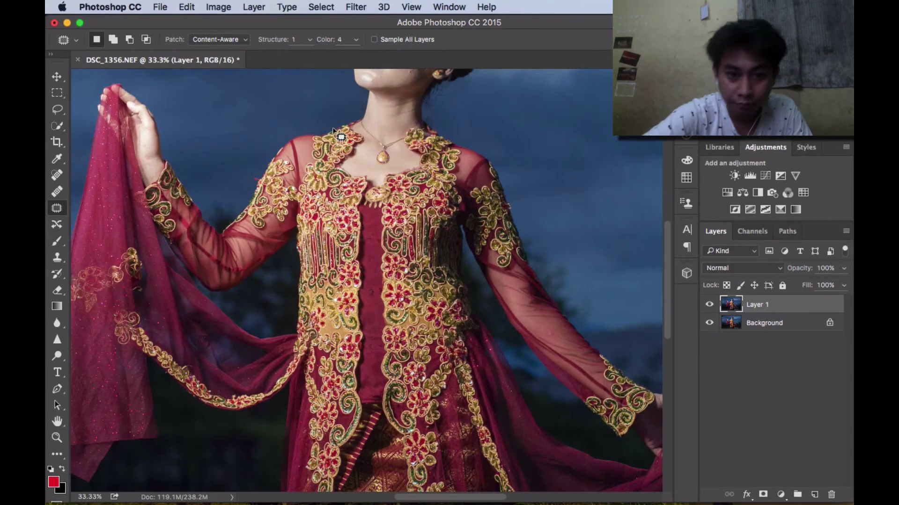
scroll(341, 137, up, 5)
key(super+plus)
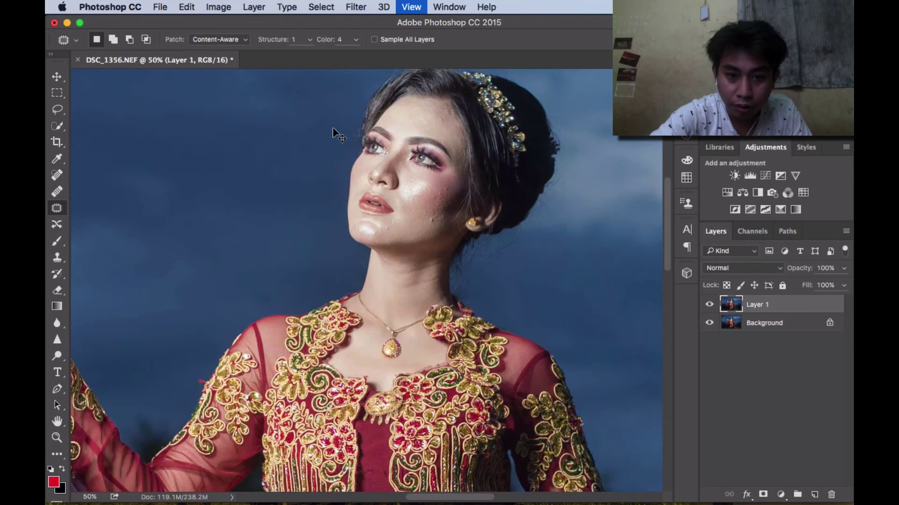
key(super+plus)
scroll(447, 200, right, 3)
scroll(445, 201, up, 3)
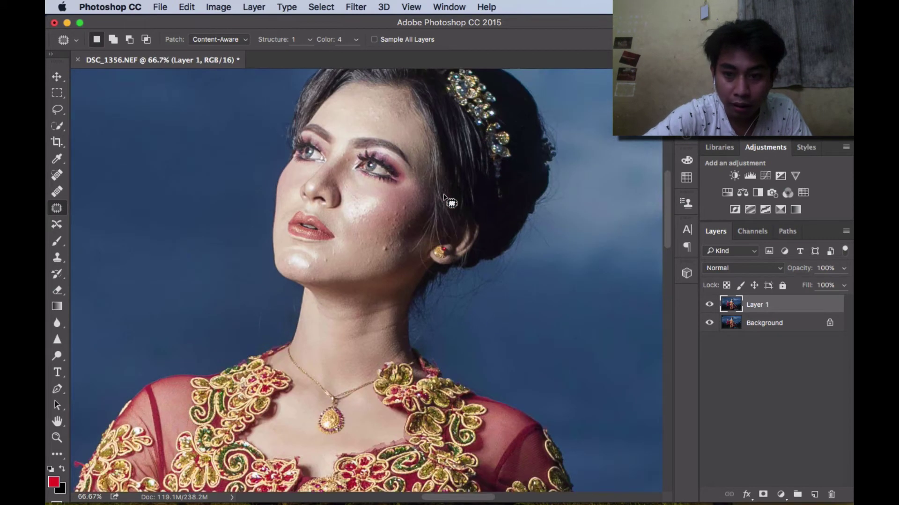
key(super+j)
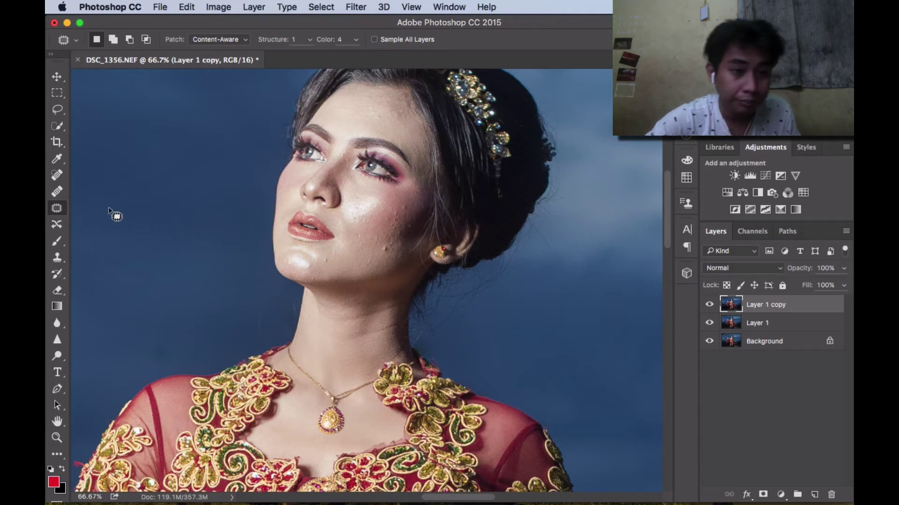
Heal a blemish near the chin with the Healing Brush at size 30
click(57, 192)
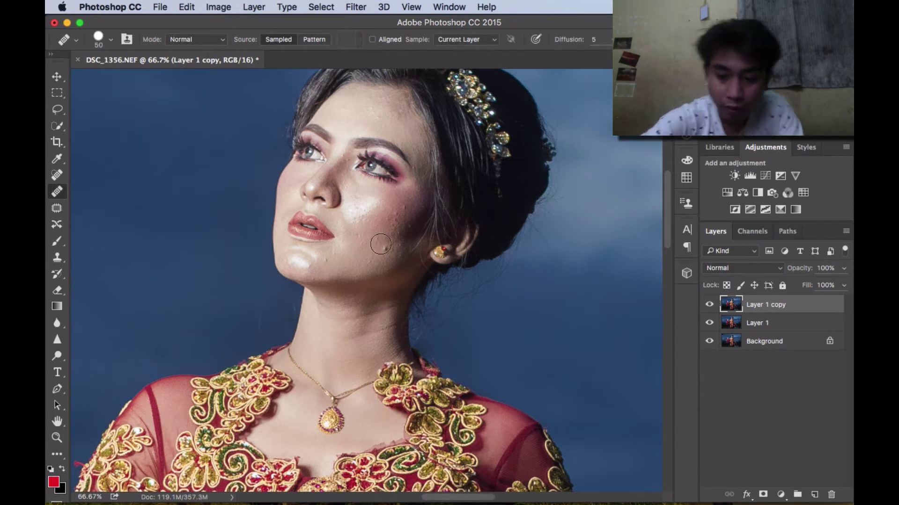
key(bracketleft)
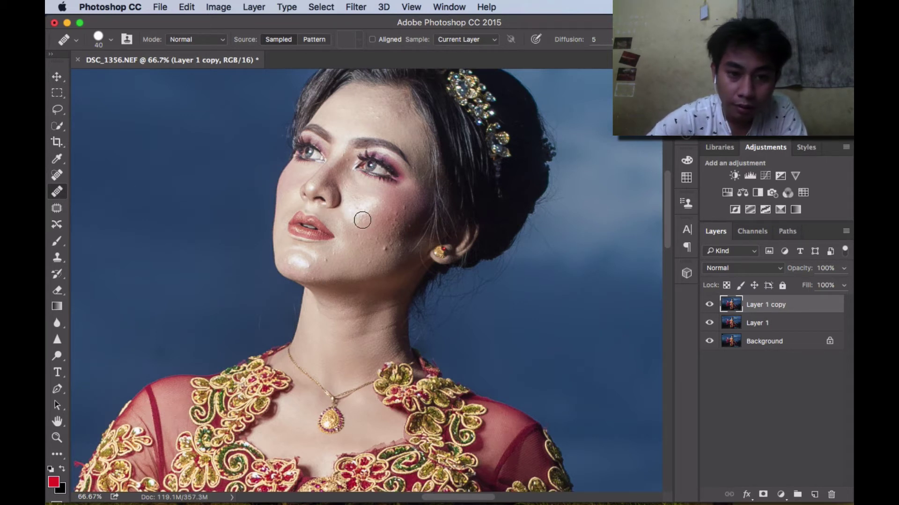
key(bracketleft)
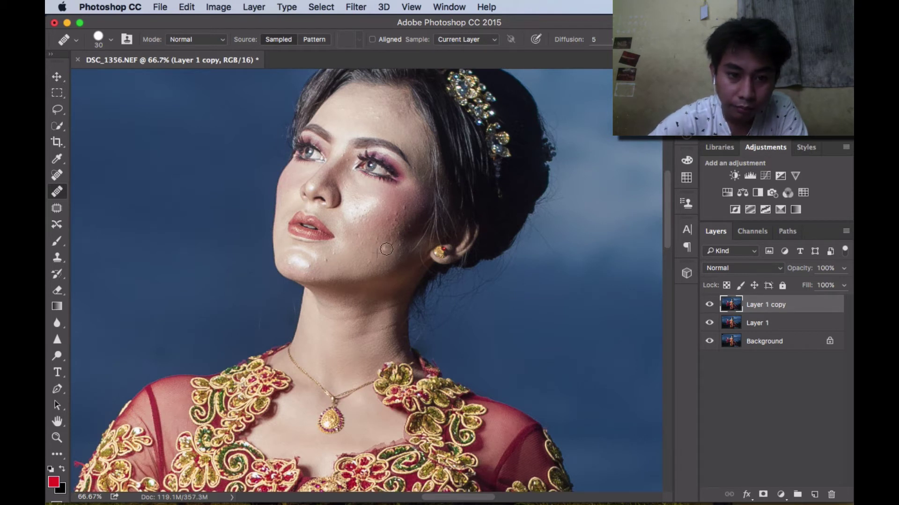
alt+click(338, 270)
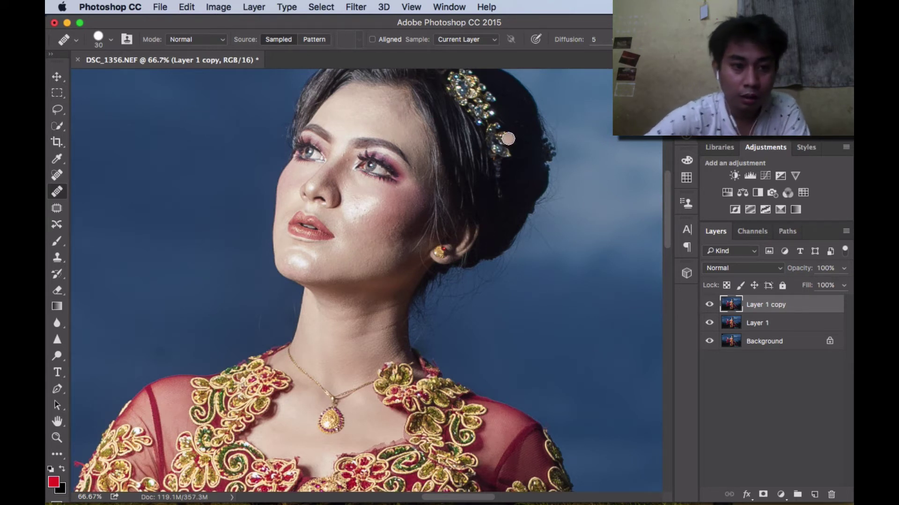
Patch the cheek shine in Normal patch mode and fade the patch to 68%
click(57, 208)
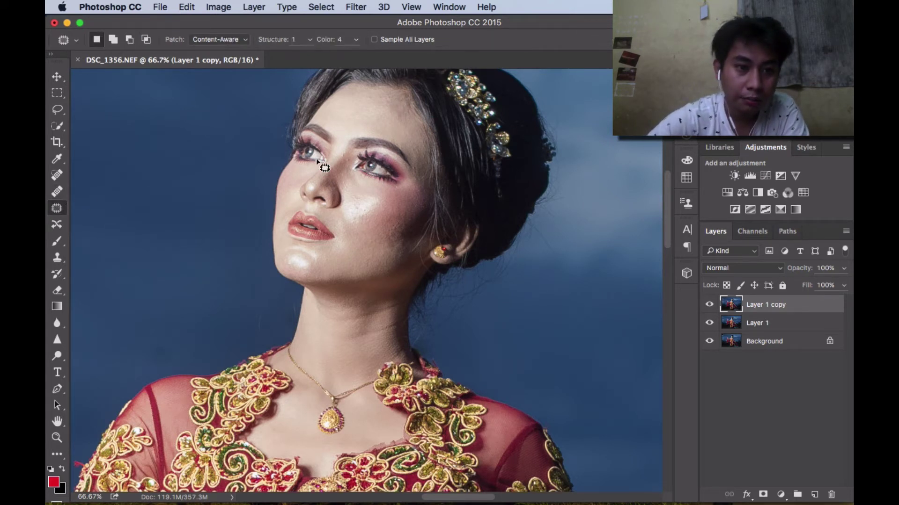
click(243, 41)
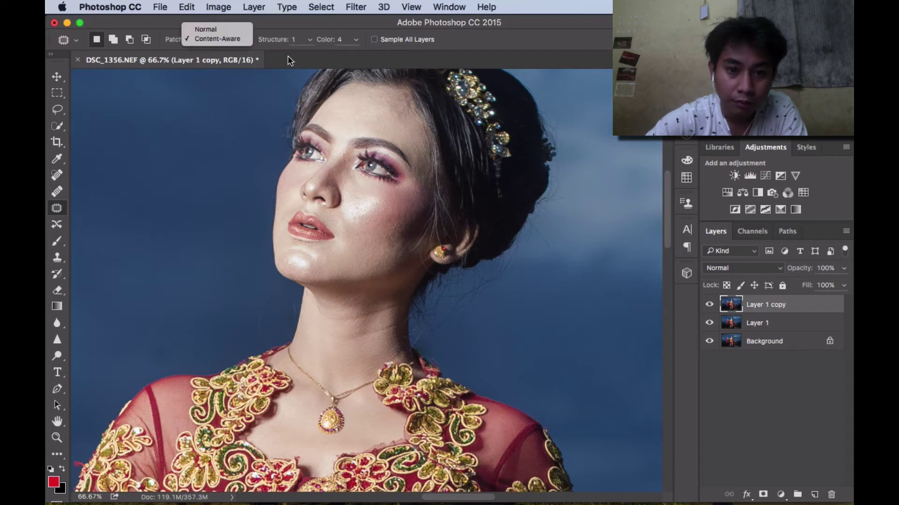
click(206, 29)
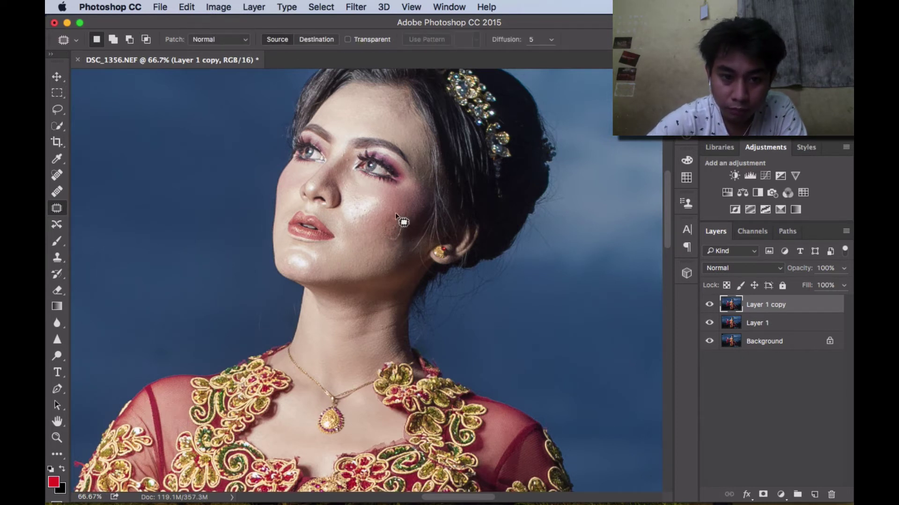
drag(396, 237, 397, 216)
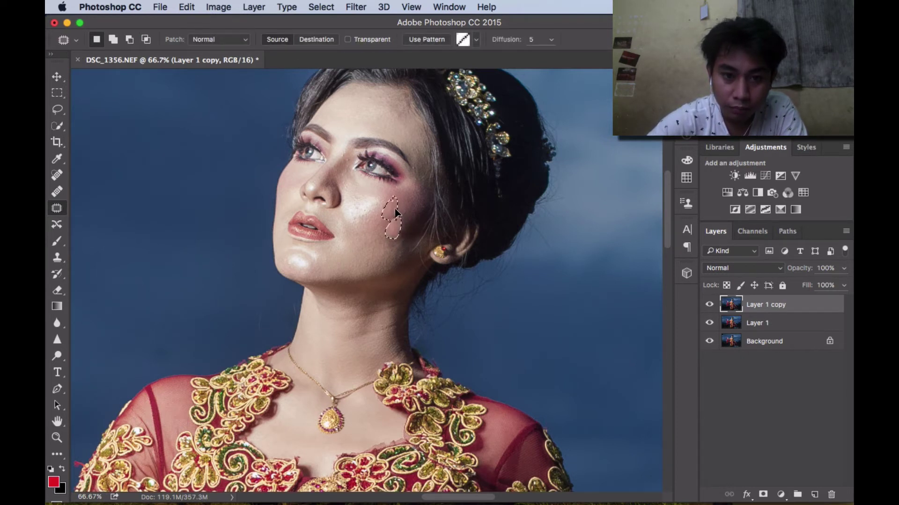
click(421, 224)
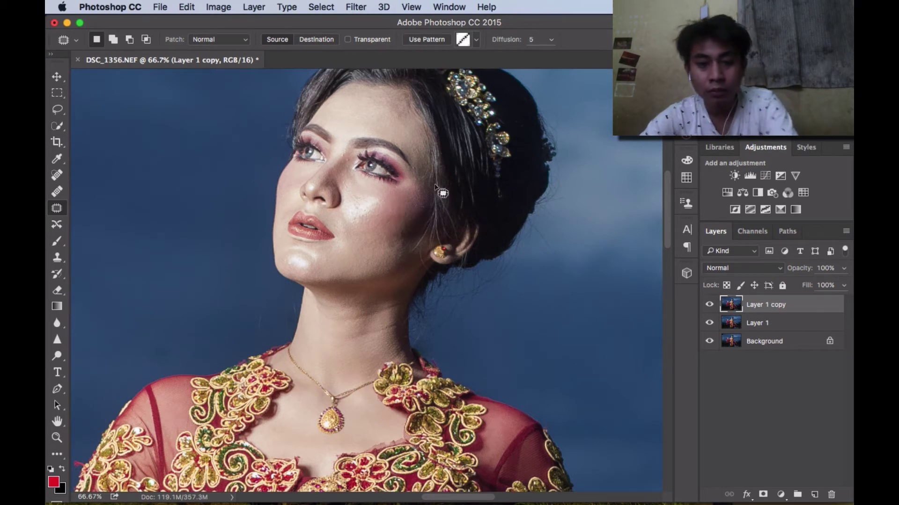
click(186, 7)
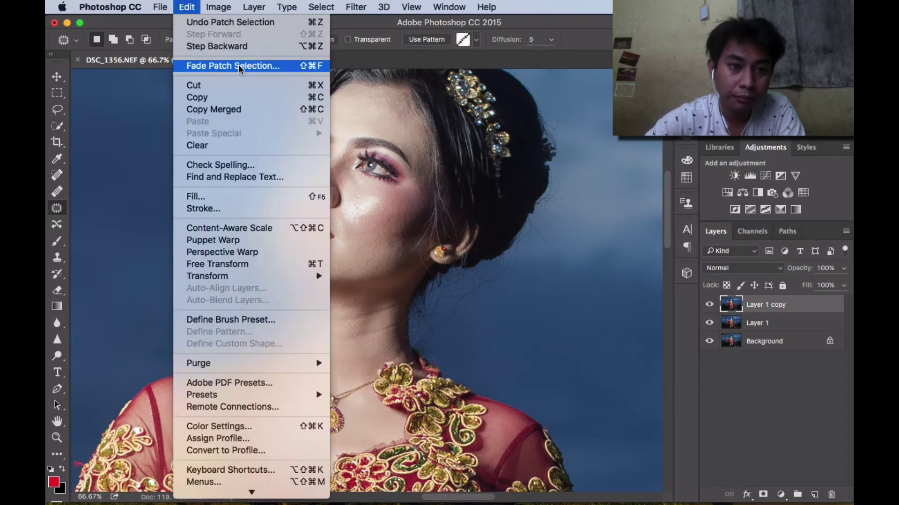
click(225, 66)
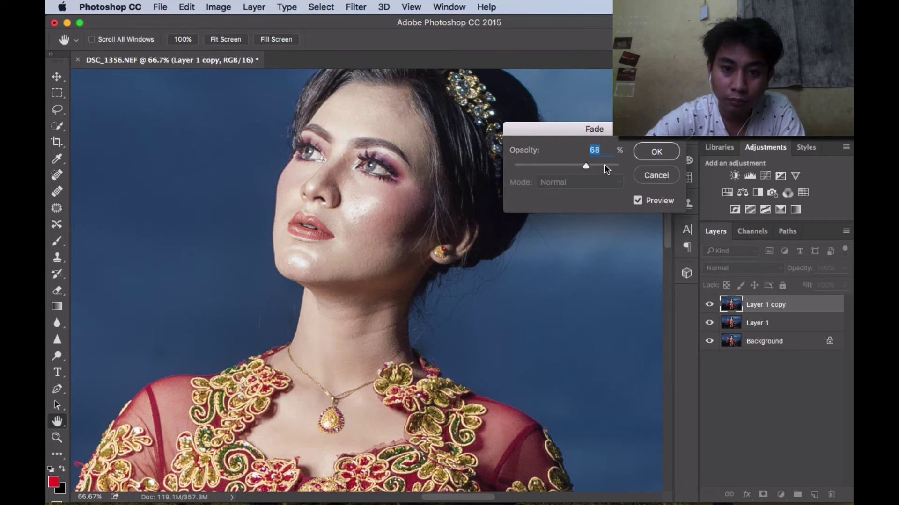
click(651, 151)
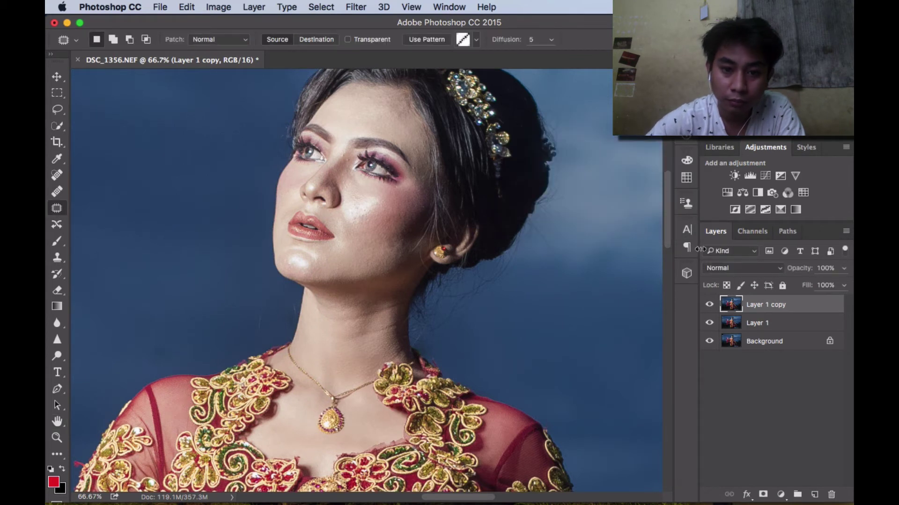
Toggle Layer 1 copy to compare before and after, then zoom out to the whole portrait
click(709, 306)
click(709, 306)
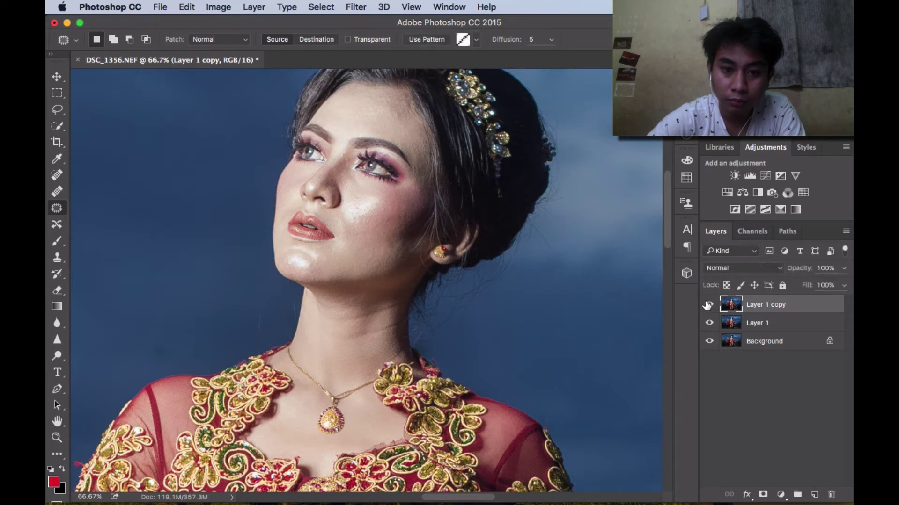
click(627, 282)
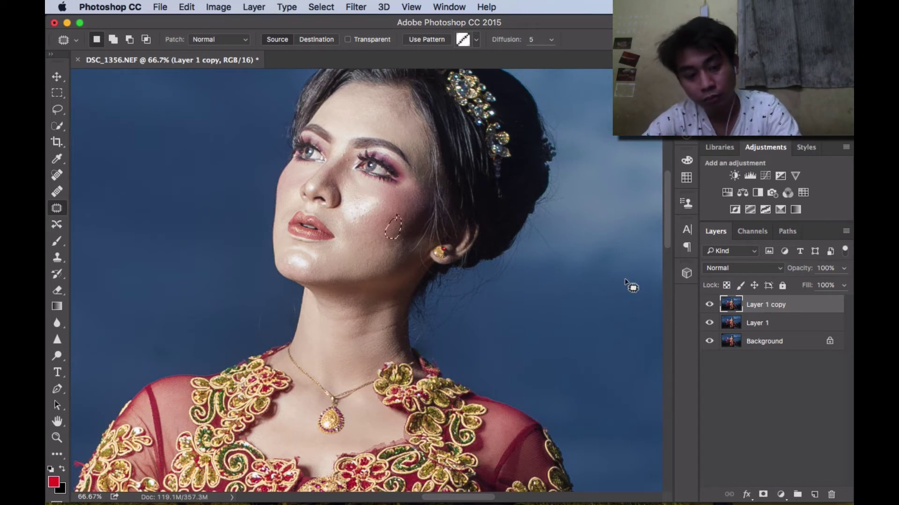
click(709, 304)
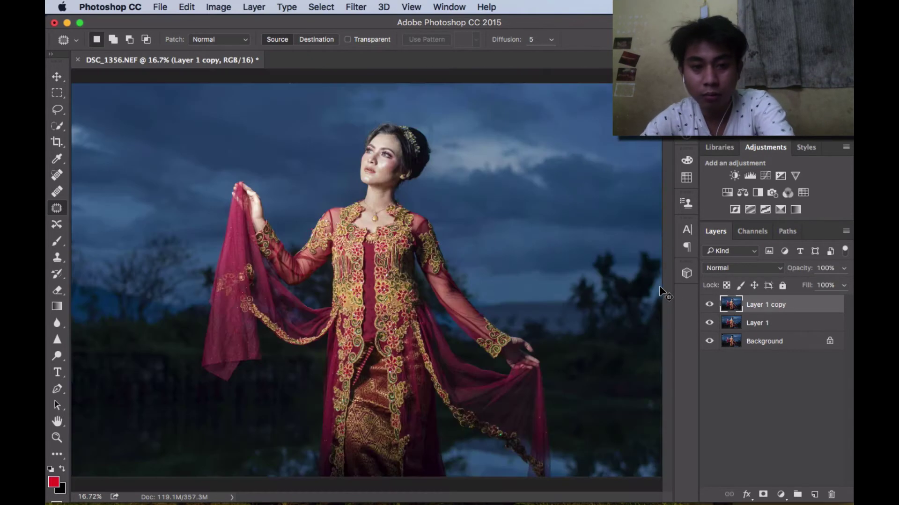
key(super+0)
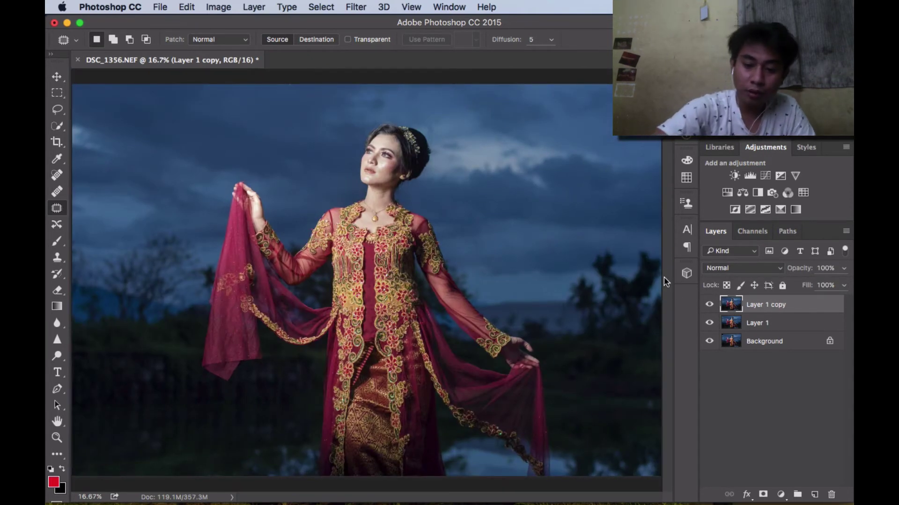
key(super+minus)
key(super+equal)
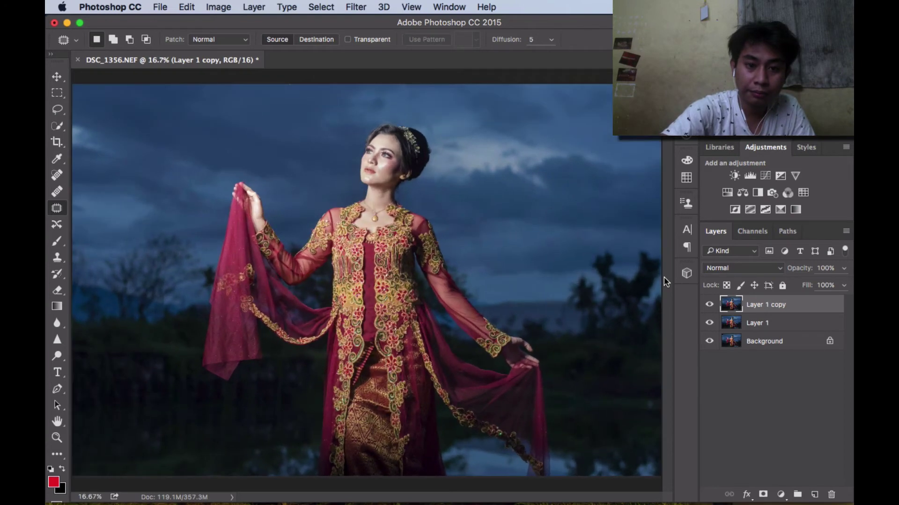
key(super+minus)
key(super+equal)
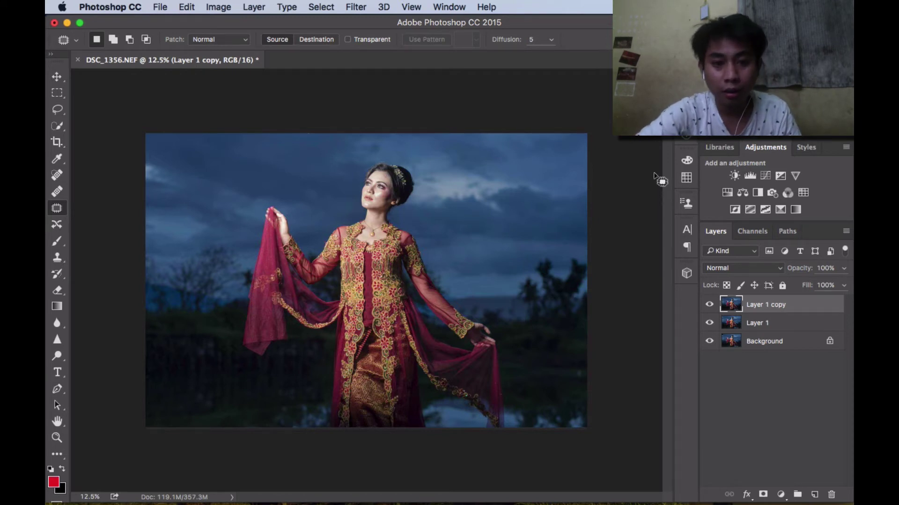
Launch Nik Collection's Color Efex Pro 4 on the retouched Layer 1 copy
click(349, 10)
mouse_move(381, 302)
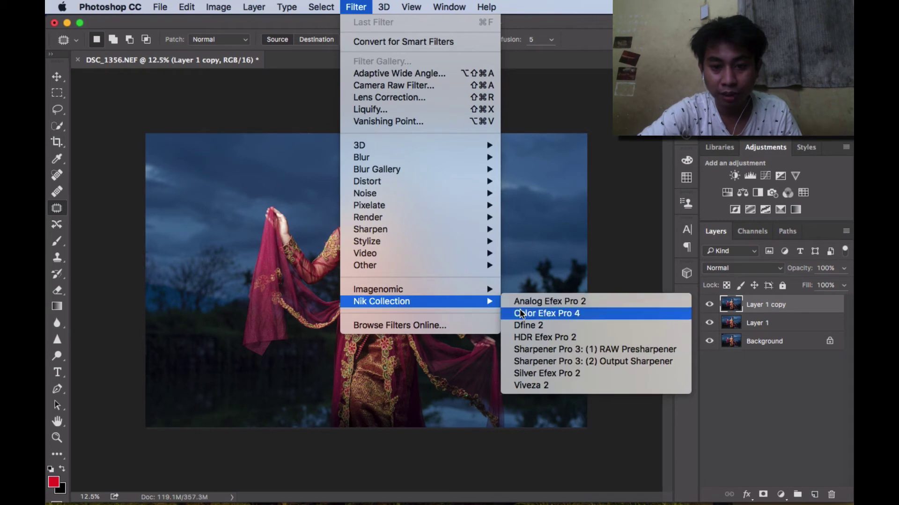
click(534, 313)
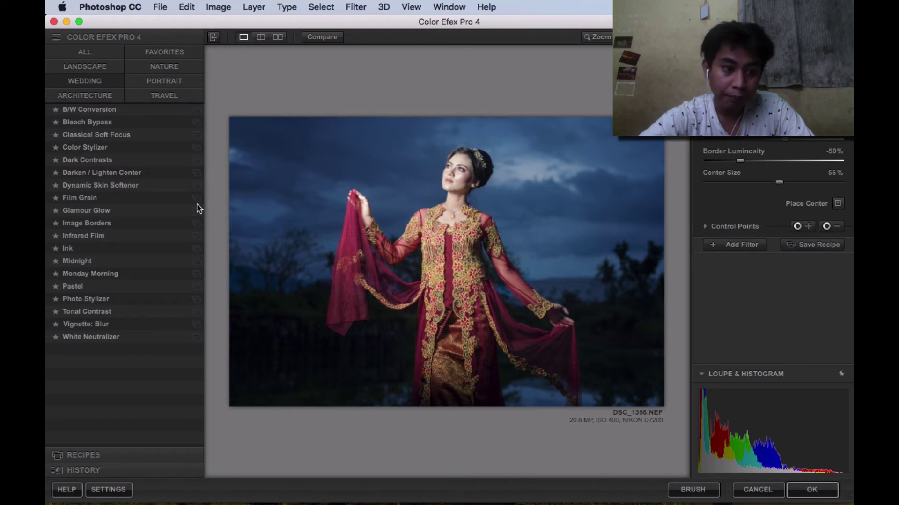
Apply the Polarization filter with the 01 - Subtle preset
click(111, 69)
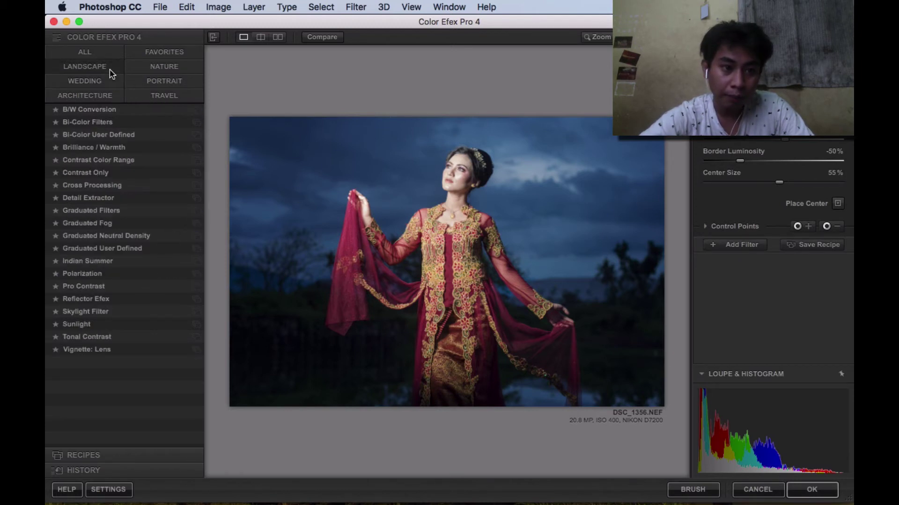
click(196, 275)
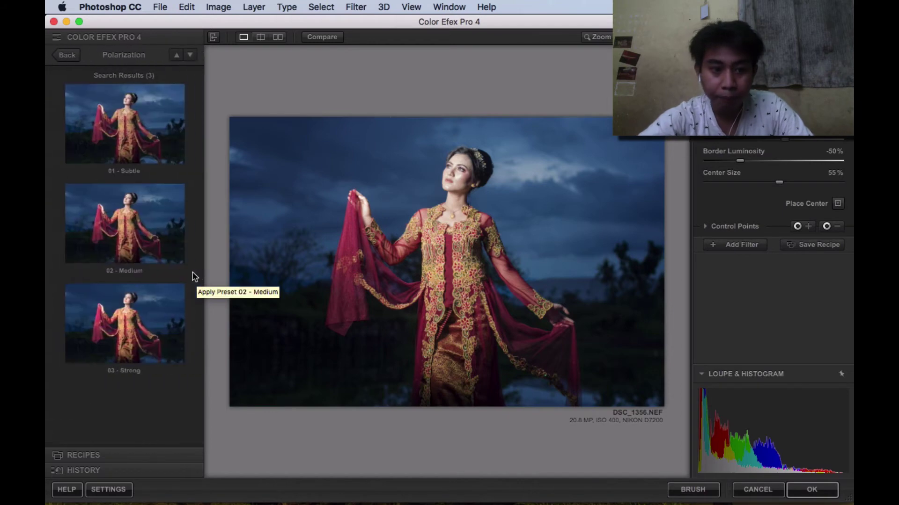
click(163, 259)
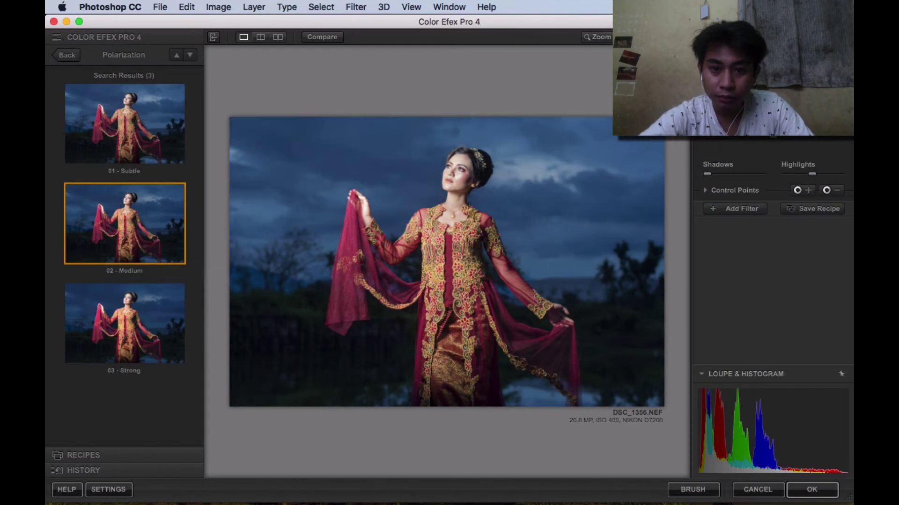
click(164, 167)
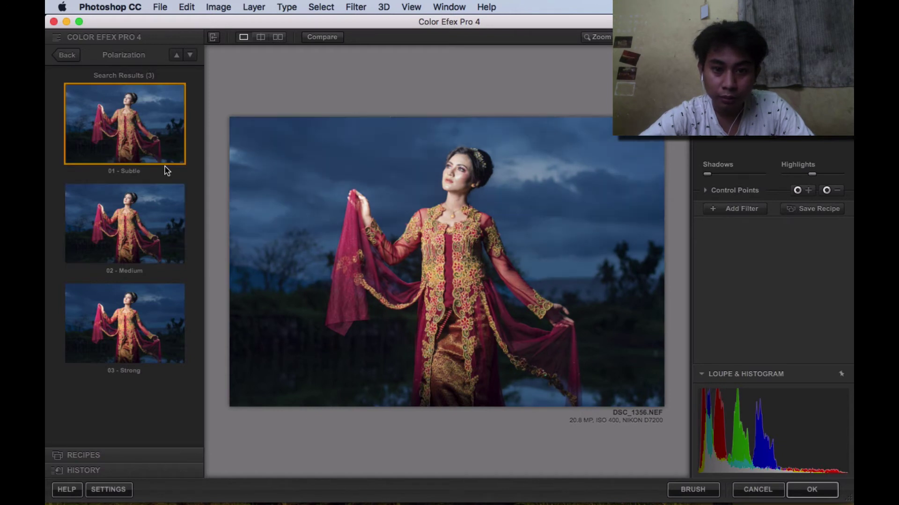
Place subtracting control points on the woman's neckline and face
click(837, 191)
click(451, 216)
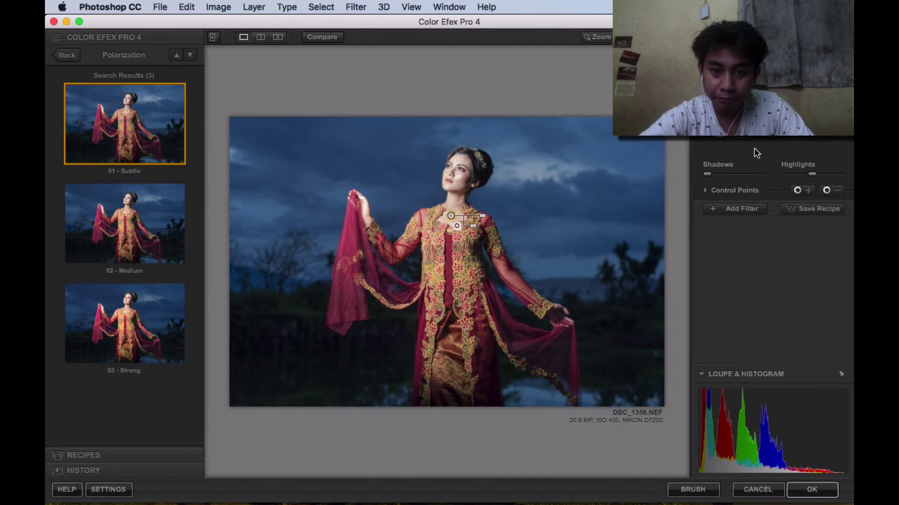
click(827, 190)
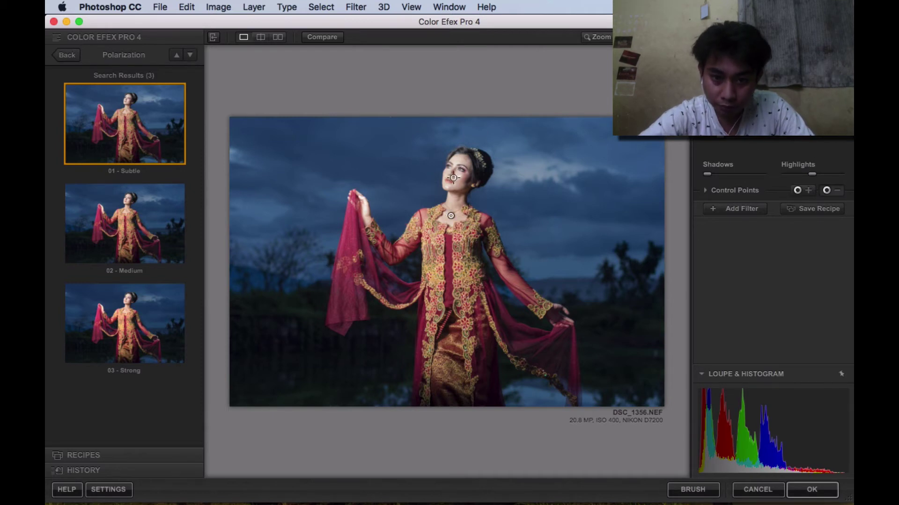
click(453, 177)
click(826, 190)
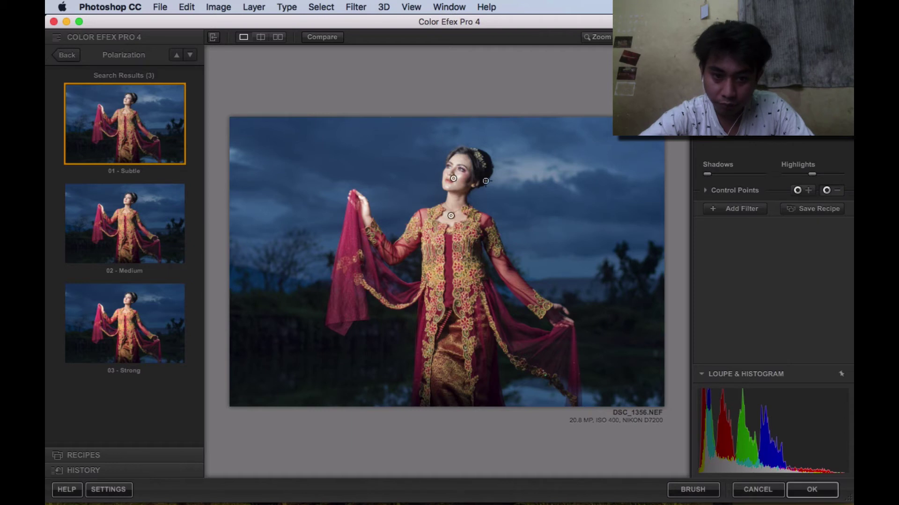
click(464, 169)
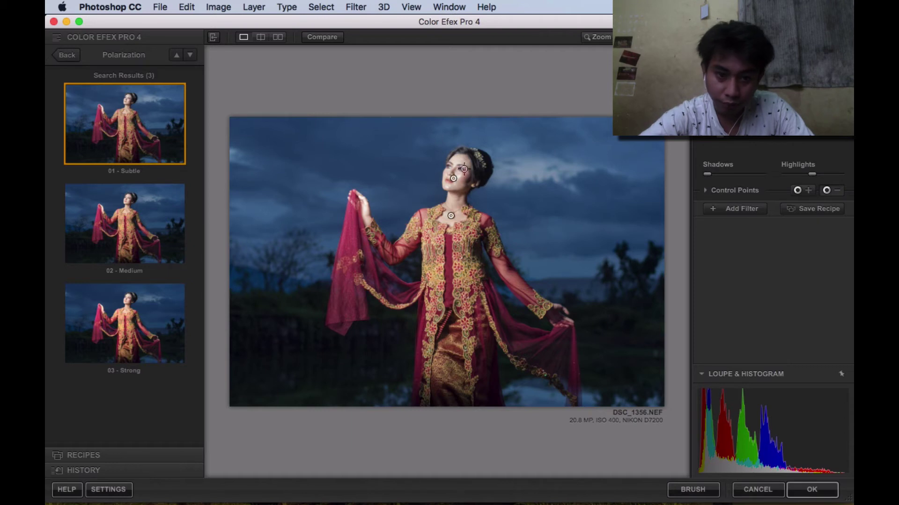
click(840, 190)
click(451, 215)
Place subtracting control points on the chin, forehead, cheek and raised hand
click(449, 191)
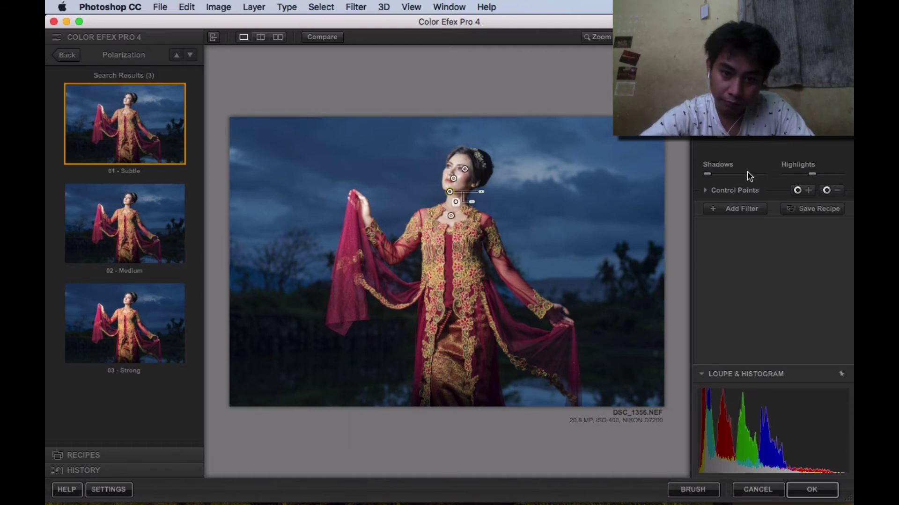
click(837, 191)
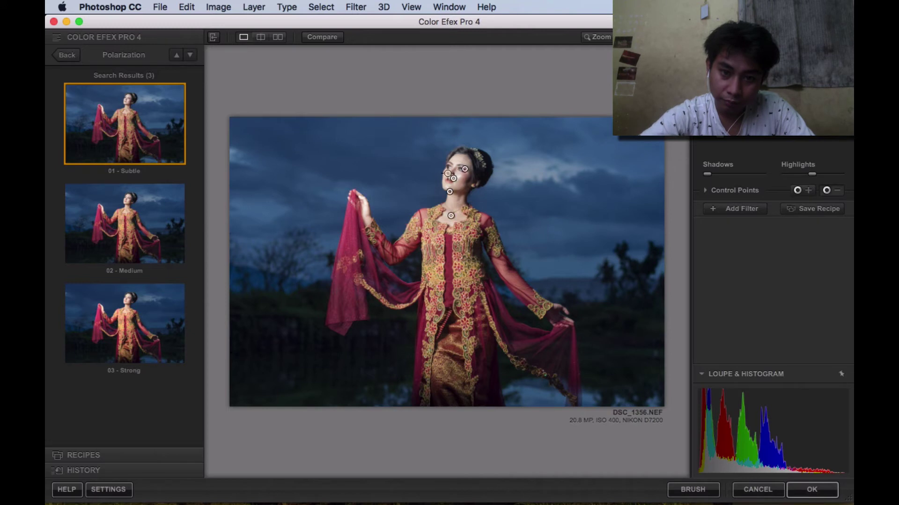
click(448, 174)
click(838, 191)
click(460, 160)
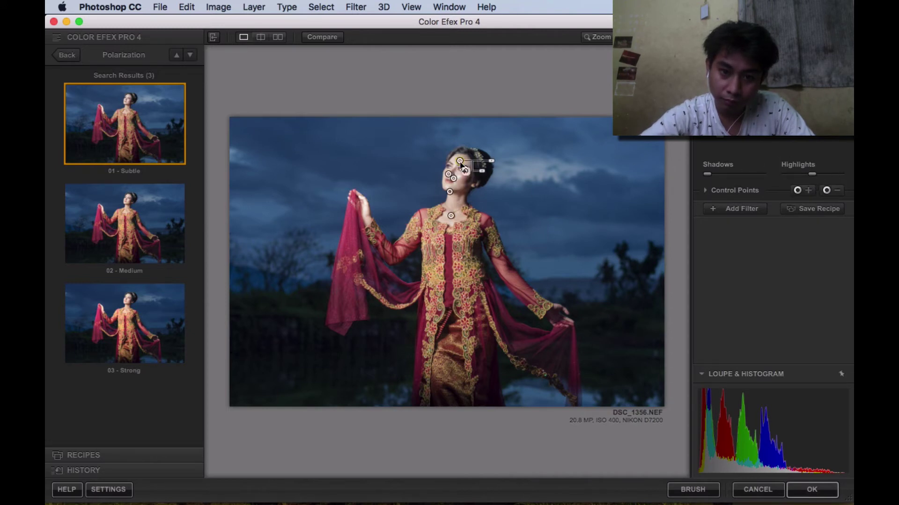
click(827, 190)
click(365, 218)
click(828, 190)
click(464, 169)
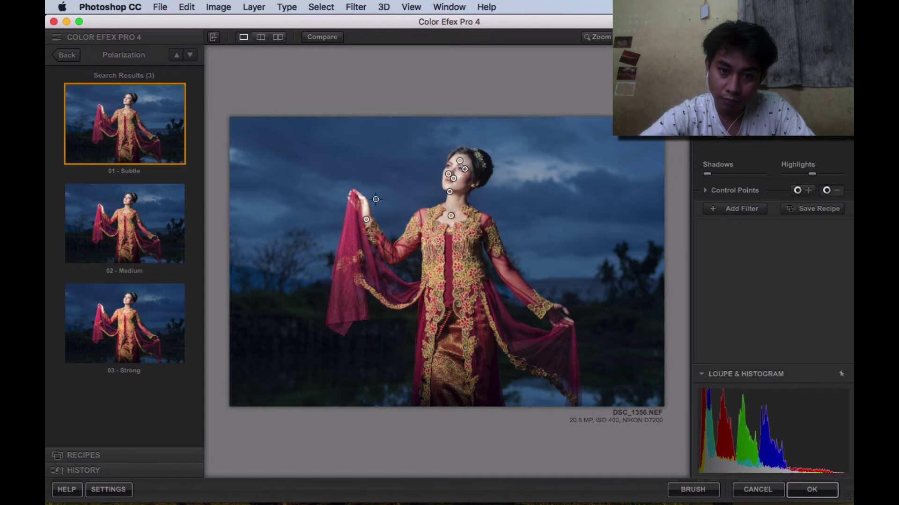
click(366, 205)
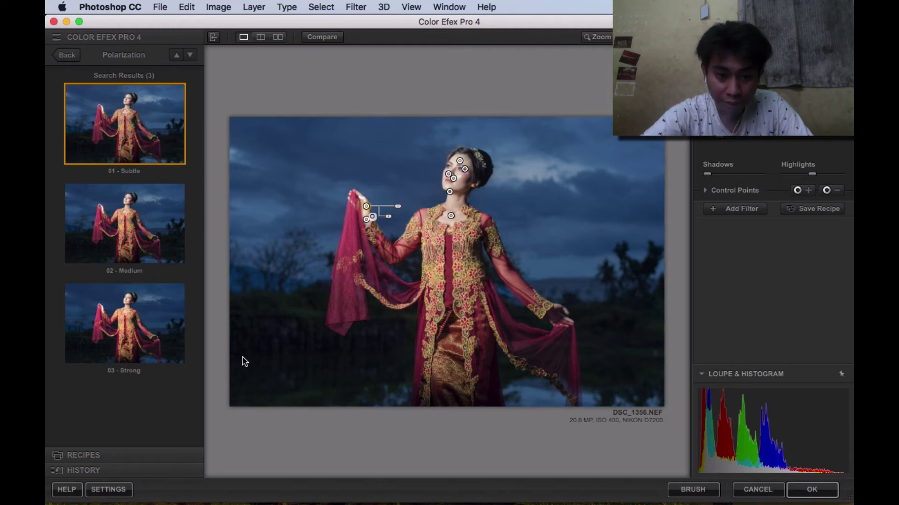
click(756, 214)
Add Graduated Neutral Density with preset 03 - Lighten Foreground and Lower Tonality 24%
click(65, 55)
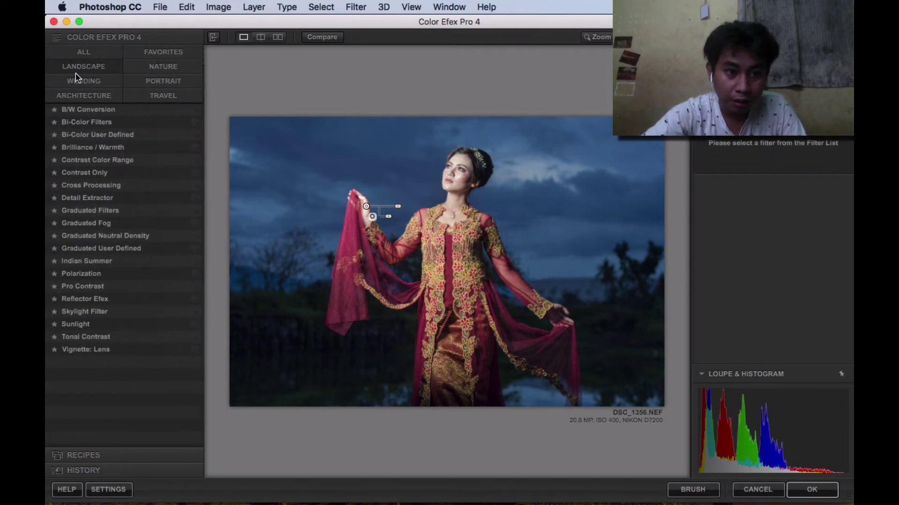
mouse_move(105, 236)
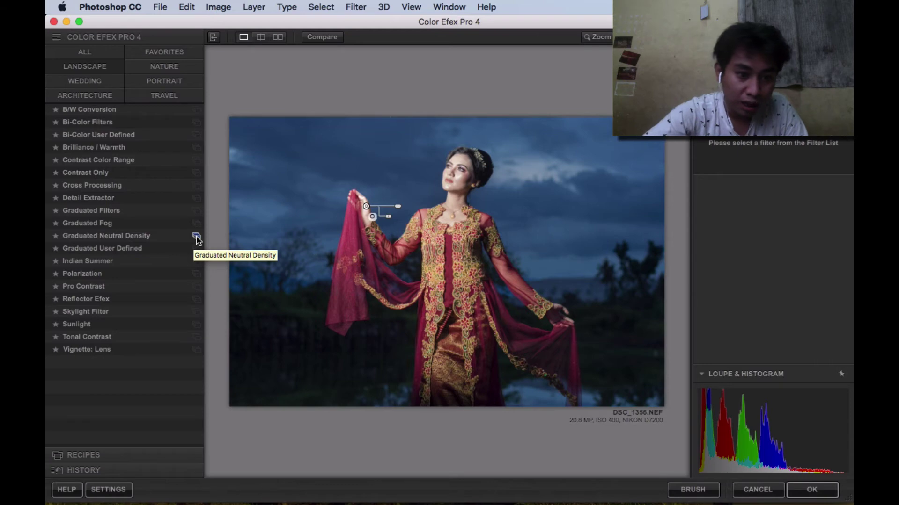
click(197, 240)
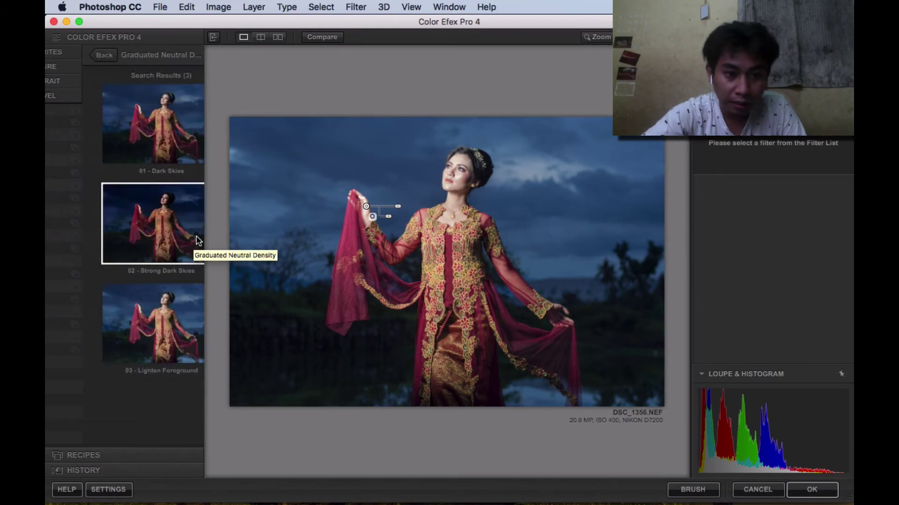
click(159, 347)
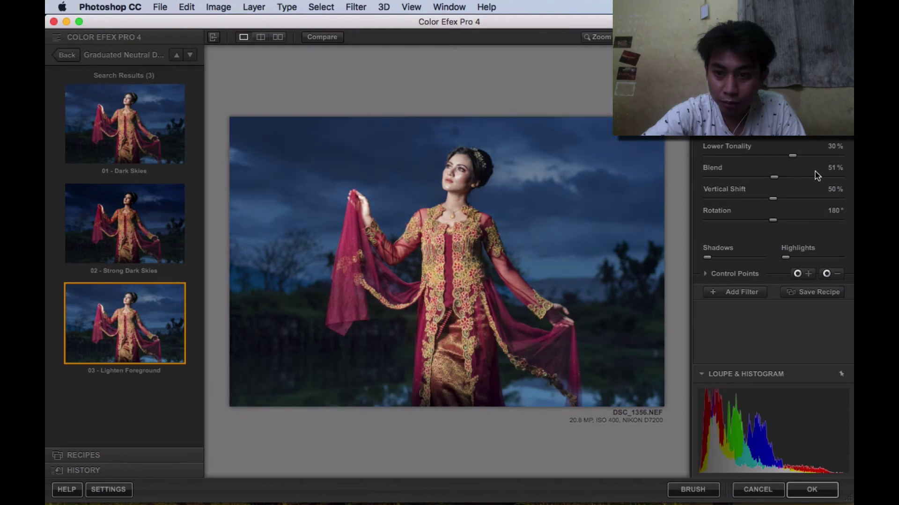
drag(792, 157, 791, 158)
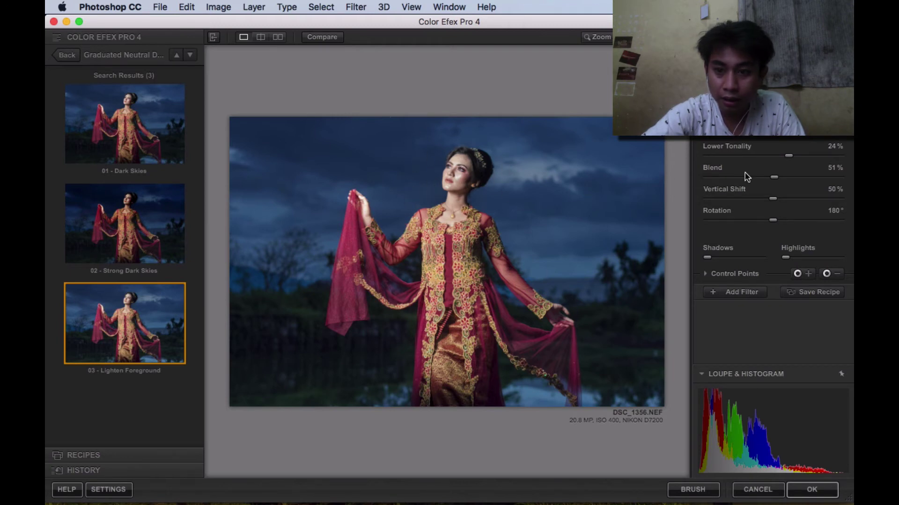
Place subtracting control points on the face, chest and sleeve for the graduated filter
click(837, 275)
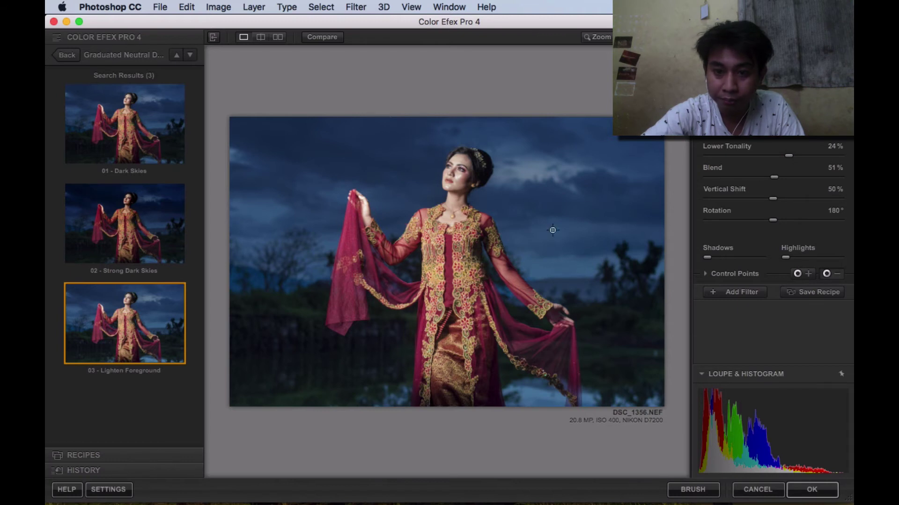
click(467, 180)
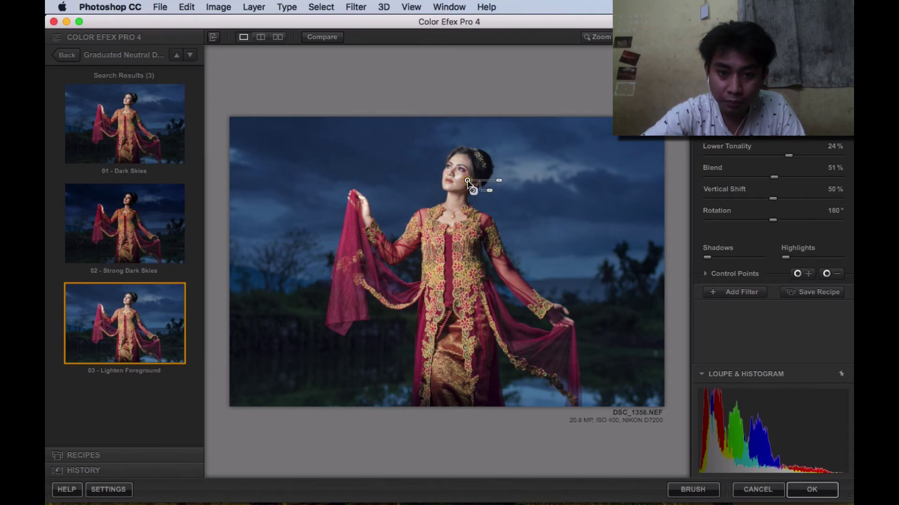
click(830, 271)
click(454, 217)
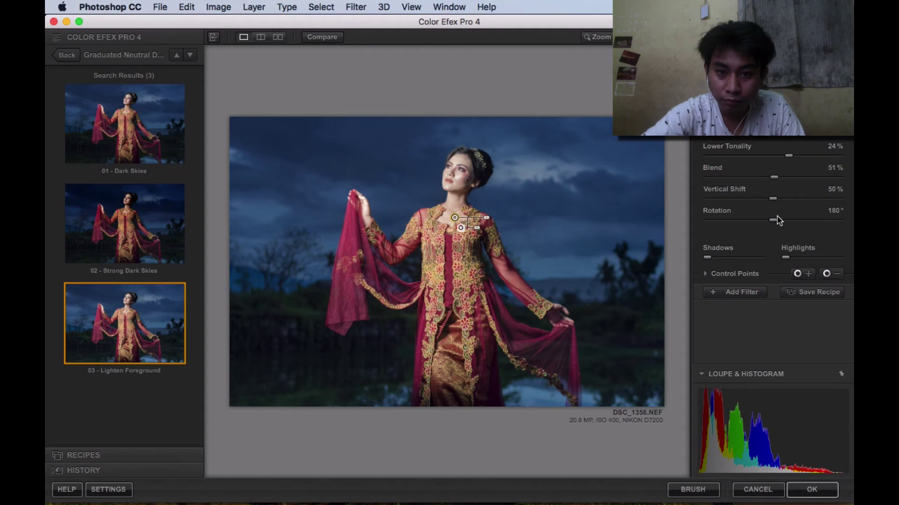
click(837, 274)
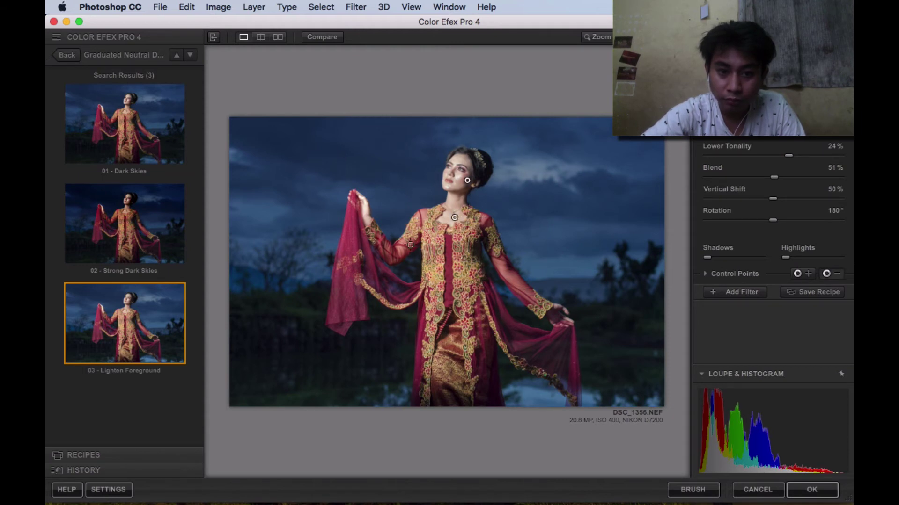
click(410, 245)
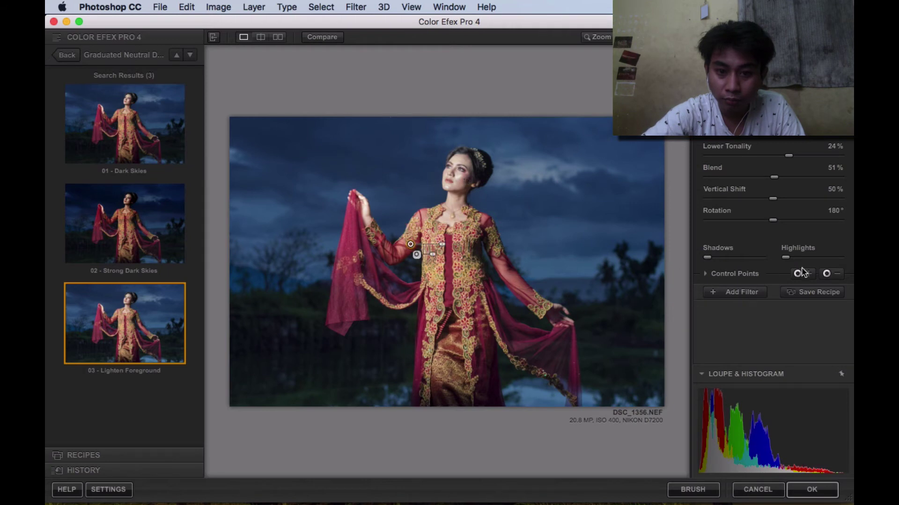
Add more face control points, resize the face point's reach, and open a new filter slot
click(834, 274)
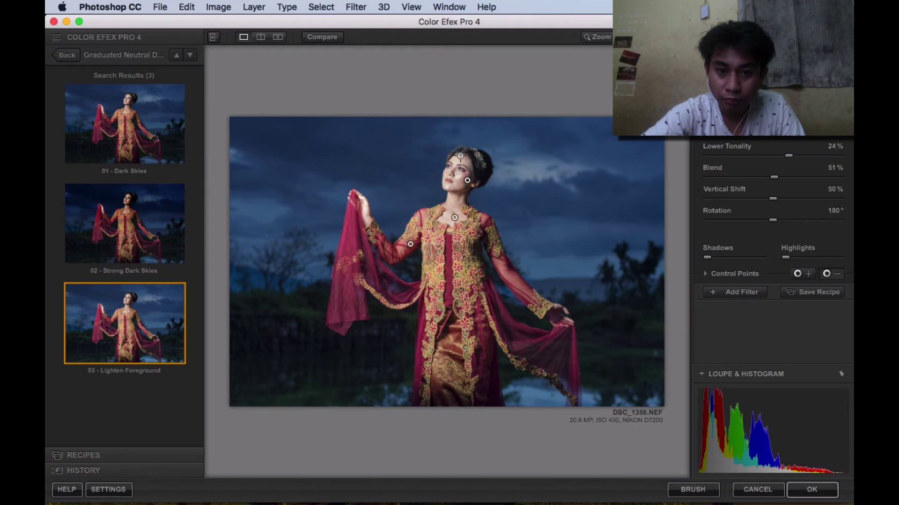
click(837, 274)
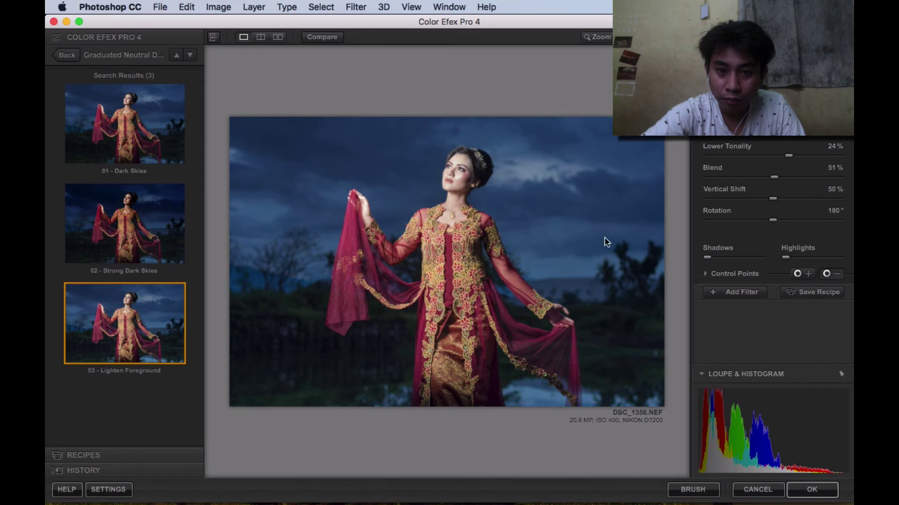
click(449, 188)
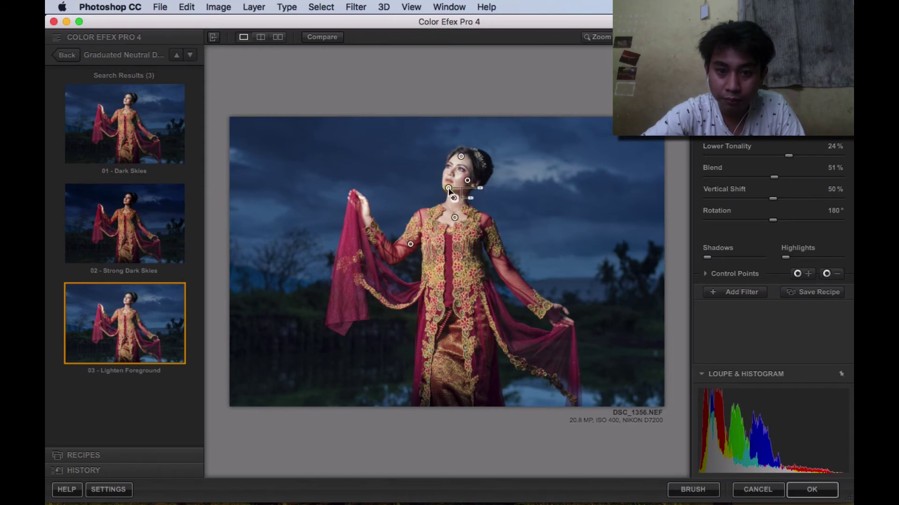
click(829, 274)
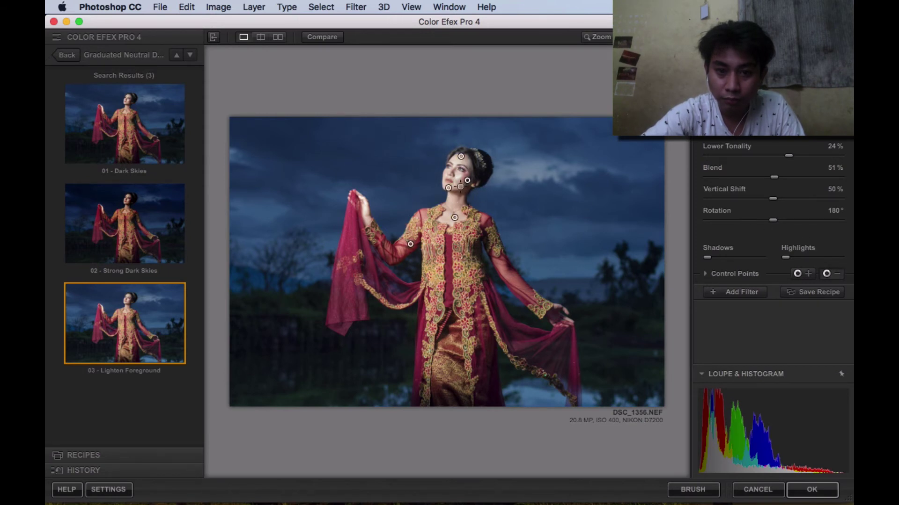
click(460, 187)
click(830, 274)
click(448, 169)
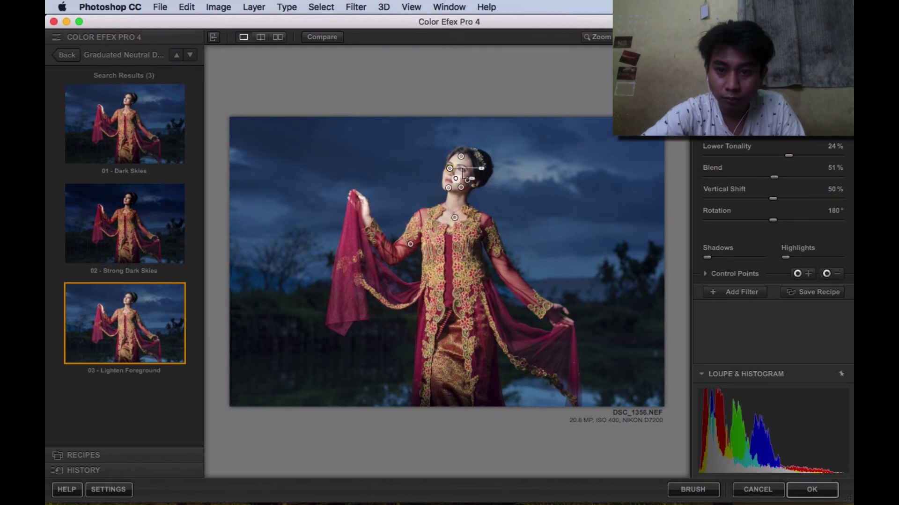
drag(472, 178, 472, 179)
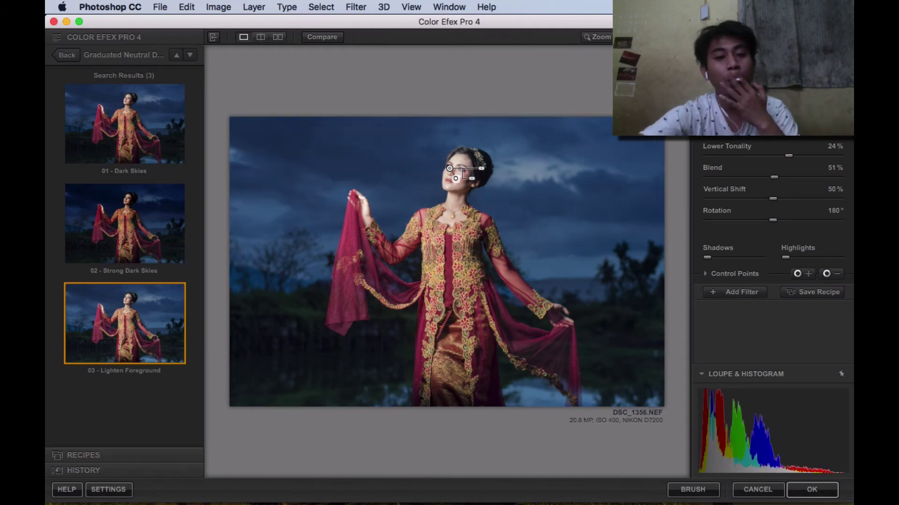
click(750, 293)
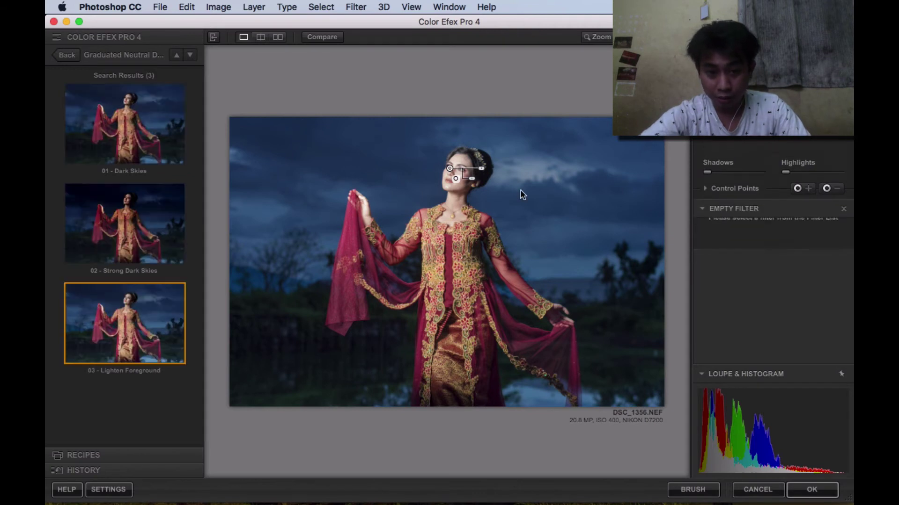
Add the Wedding category's Darken / Lighten Center filter, centre it on the image, and set Center Luminosity to 9%
click(67, 56)
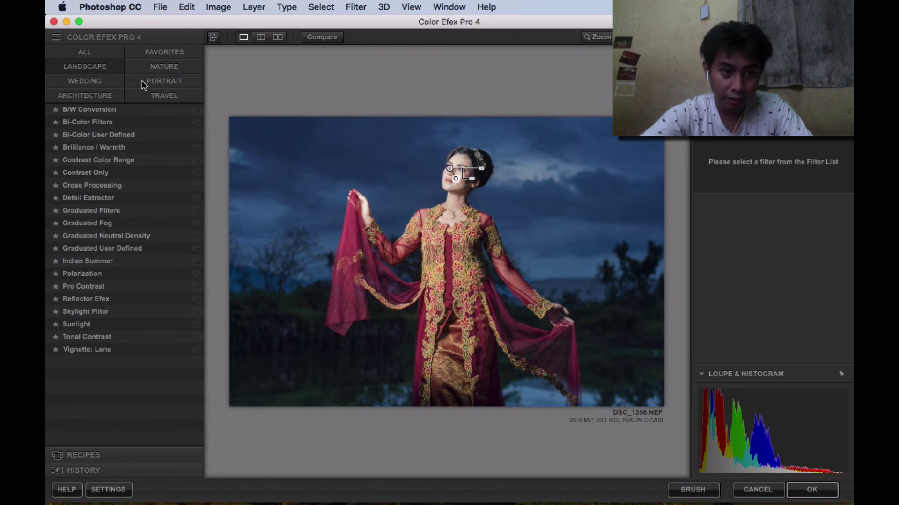
click(104, 84)
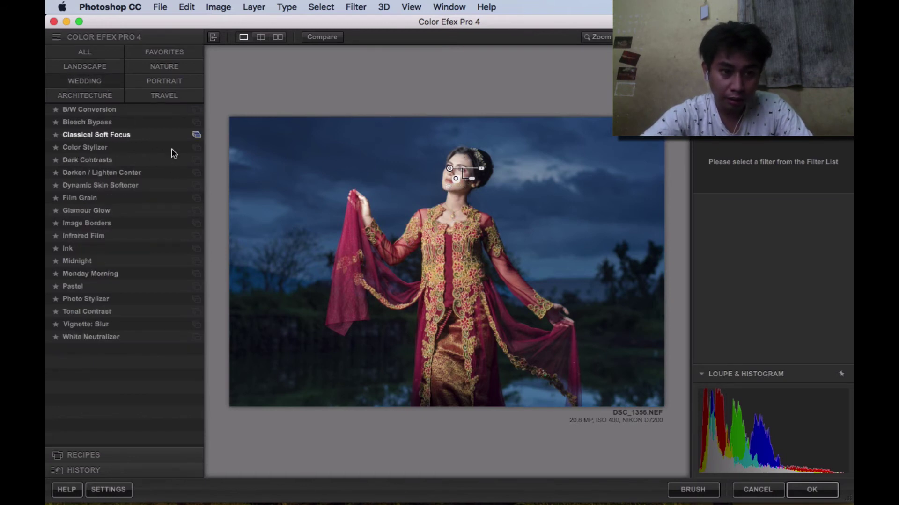
click(197, 174)
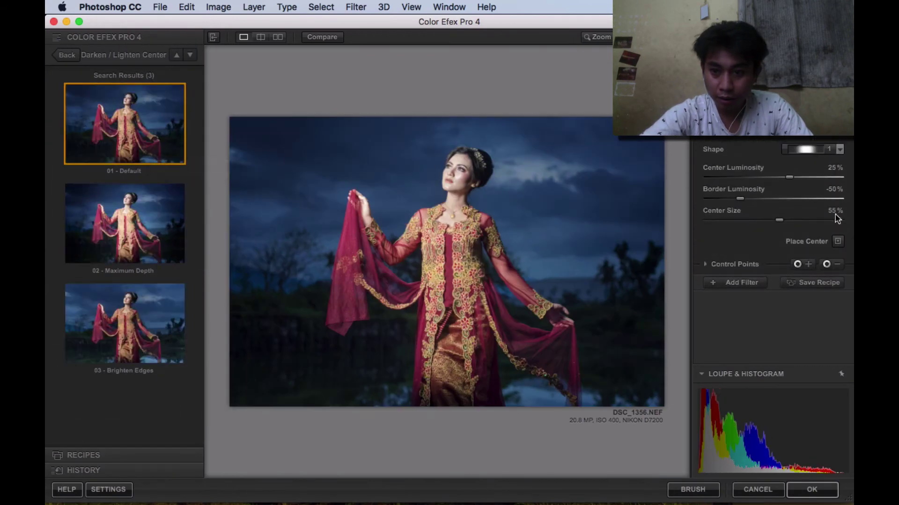
click(838, 241)
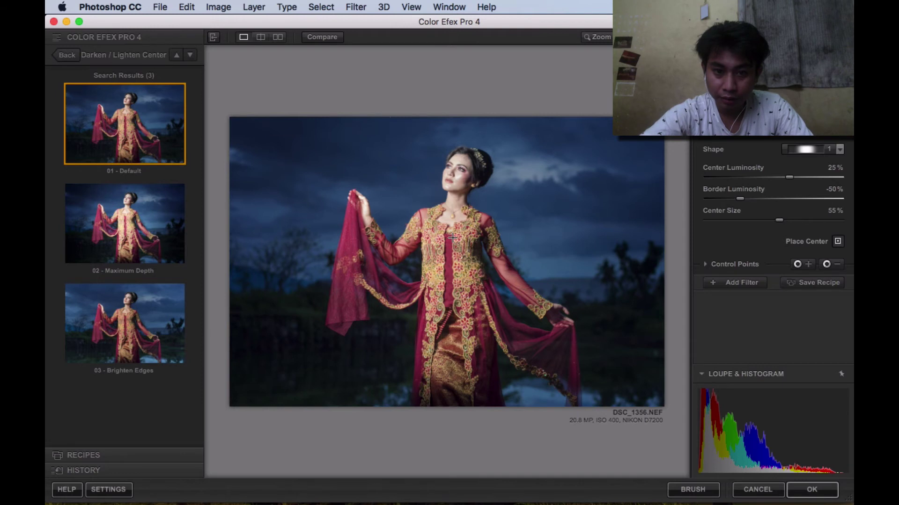
click(452, 237)
click(779, 176)
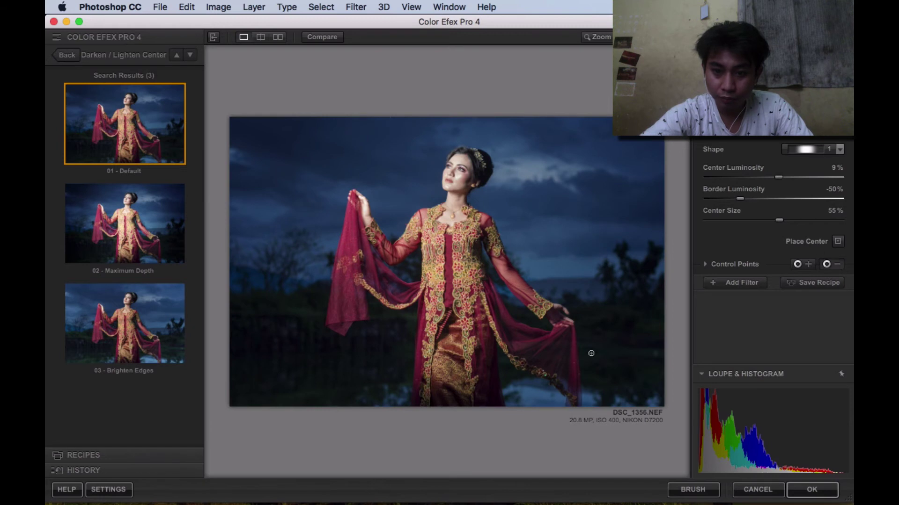
Place control points on the lower-right and lower-left foreground and near the dress, widening the last
click(612, 365)
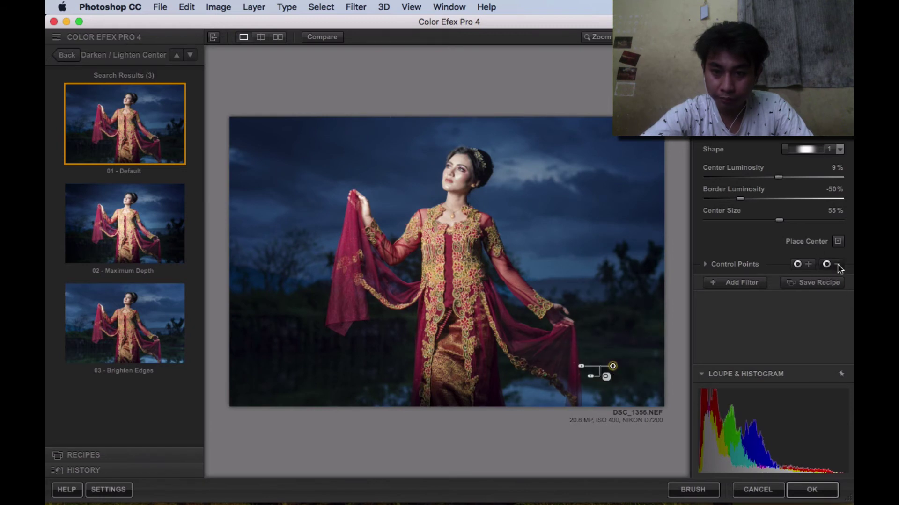
click(306, 372)
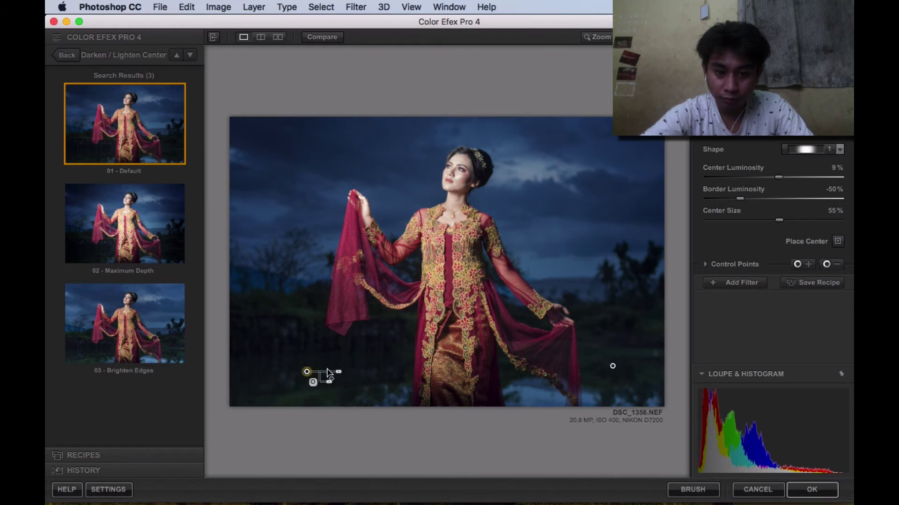
click(837, 264)
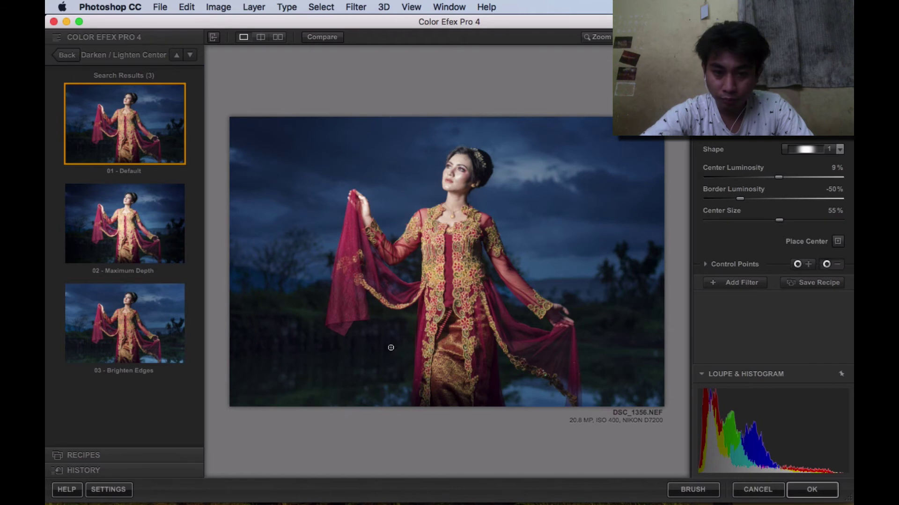
click(398, 375)
drag(430, 377, 437, 376)
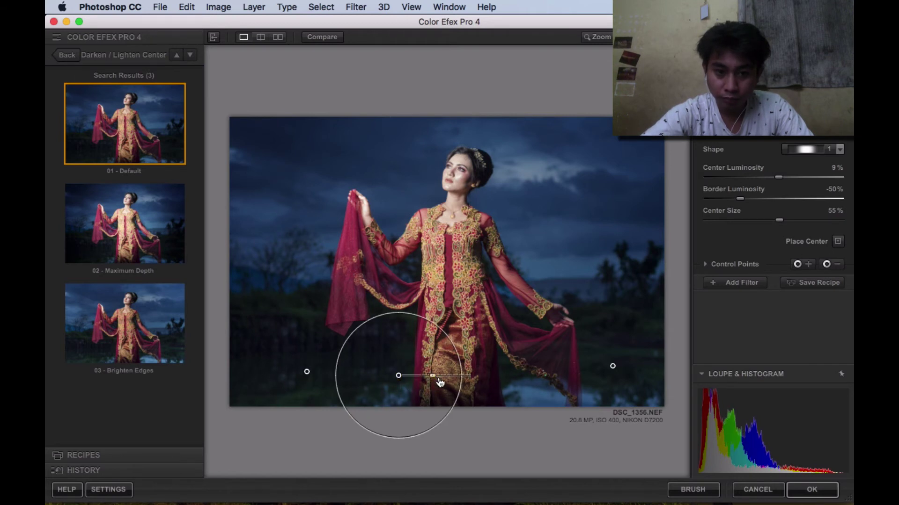
Add three enlarged control points at the bottom-left corner, left foreground and left foreground grass
click(838, 265)
click(253, 387)
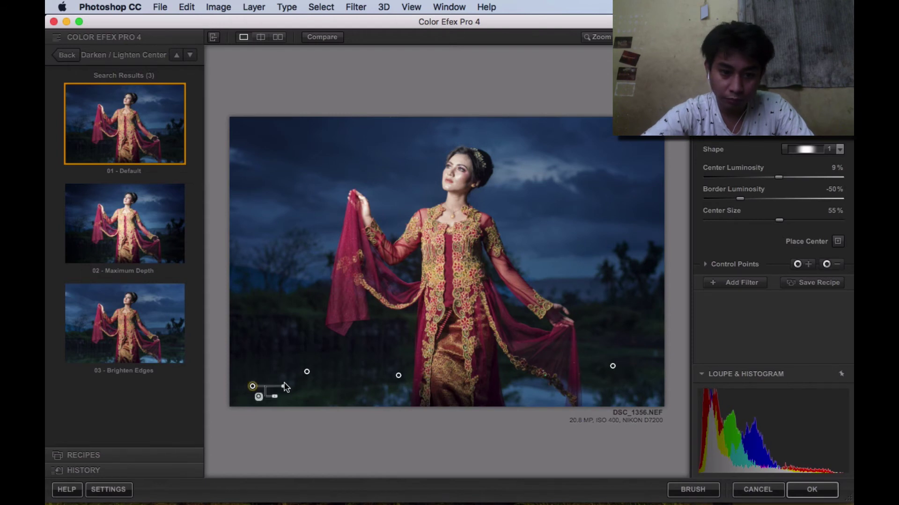
drag(284, 392, 290, 393)
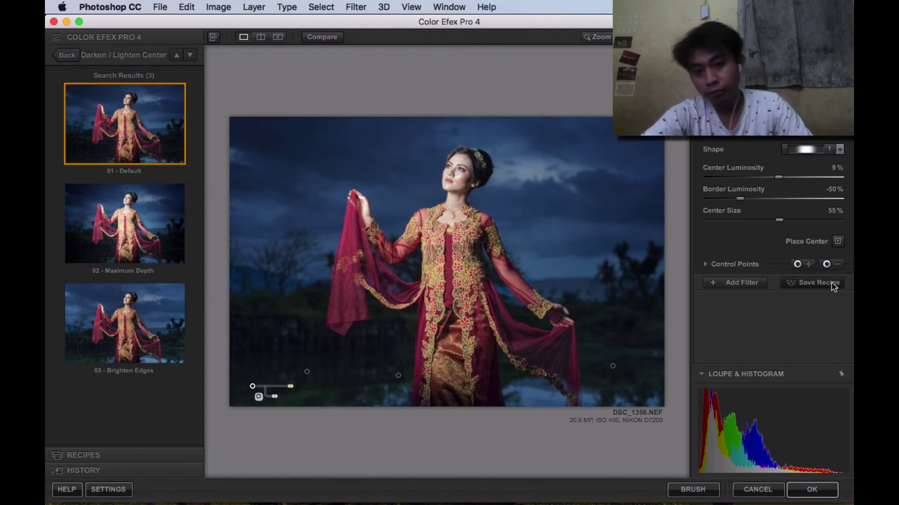
click(836, 264)
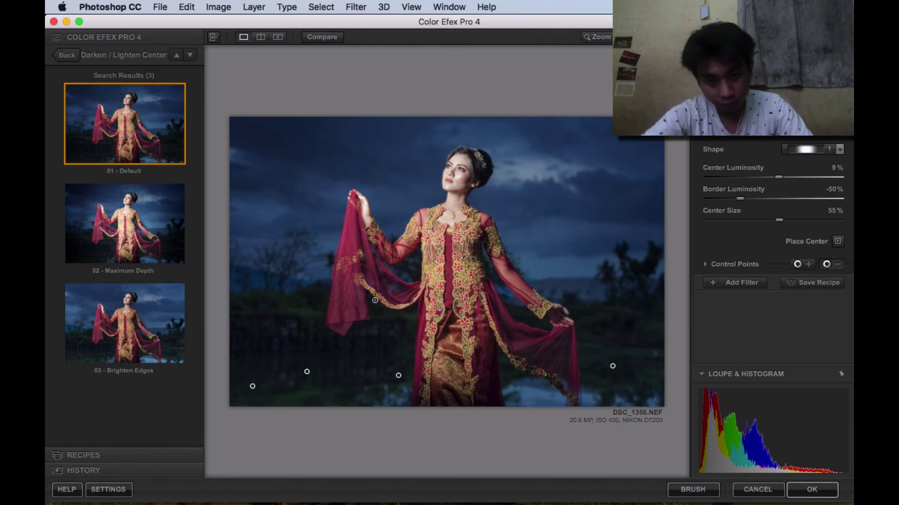
click(267, 339)
drag(298, 342, 305, 340)
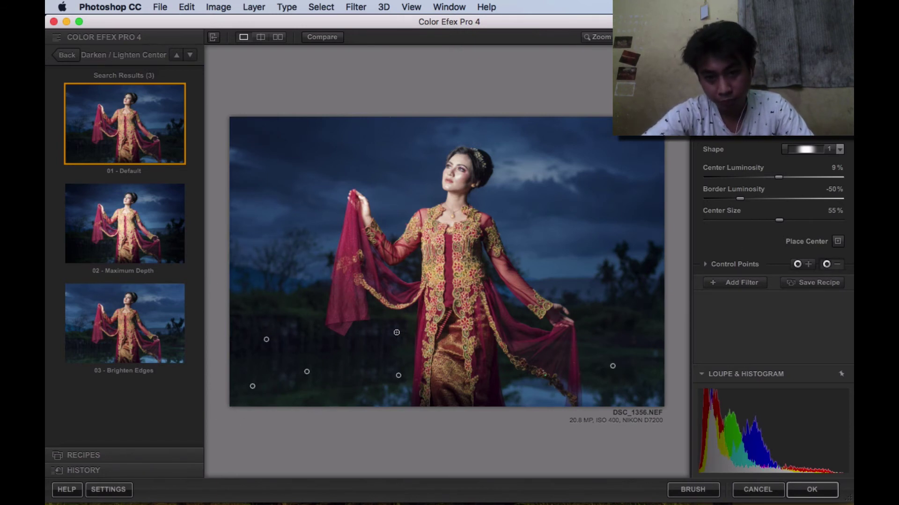
click(248, 326)
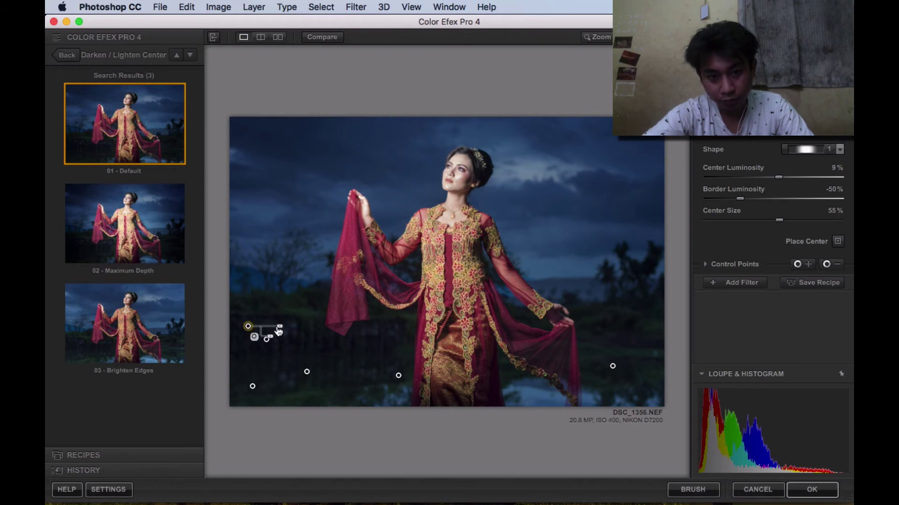
drag(279, 327, 287, 326)
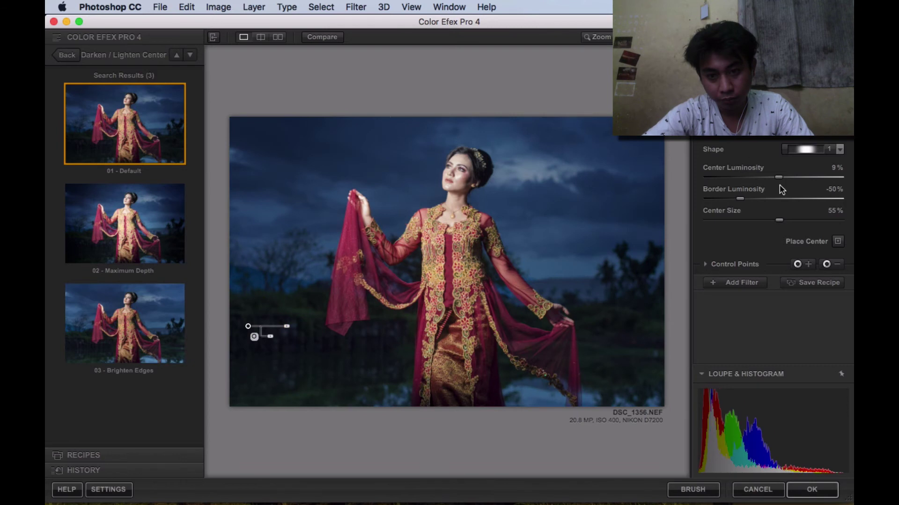
Soften Border Luminosity to -31% and add control points at the bottom edge and dark left foreground
drag(741, 199, 757, 208)
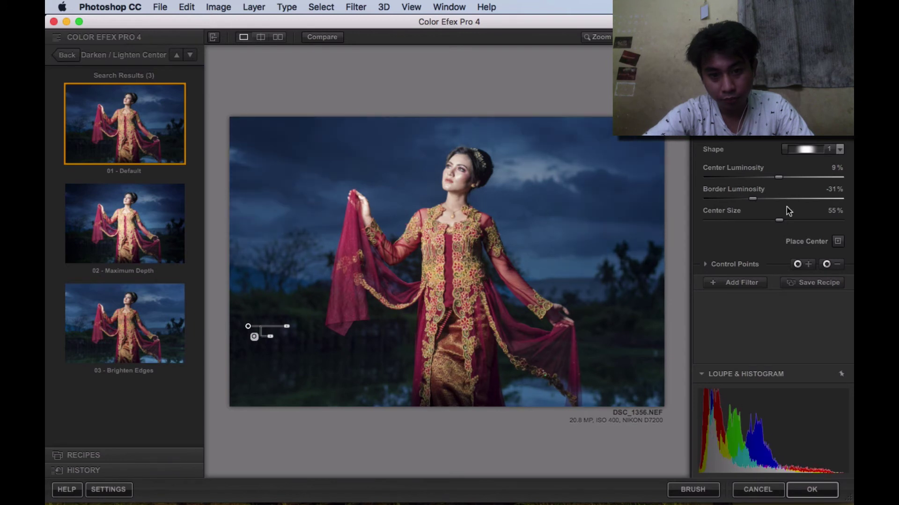
click(836, 263)
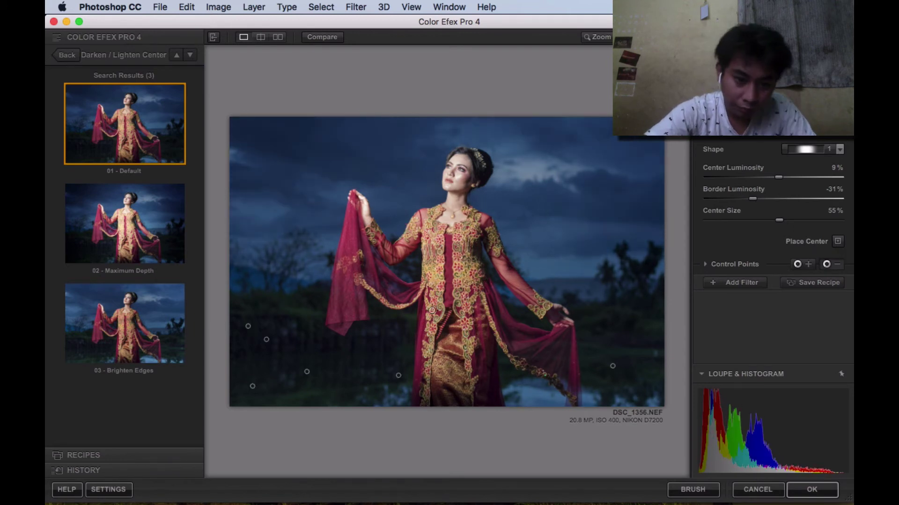
click(285, 395)
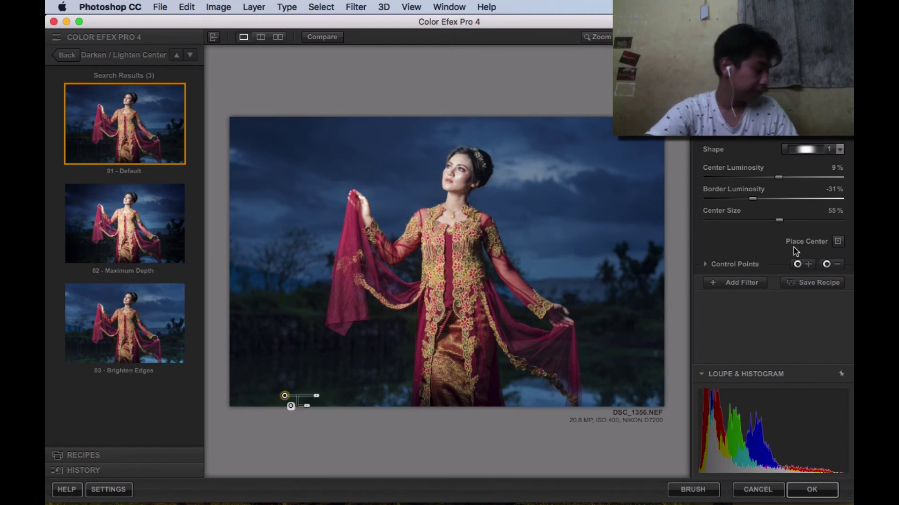
click(837, 264)
click(796, 264)
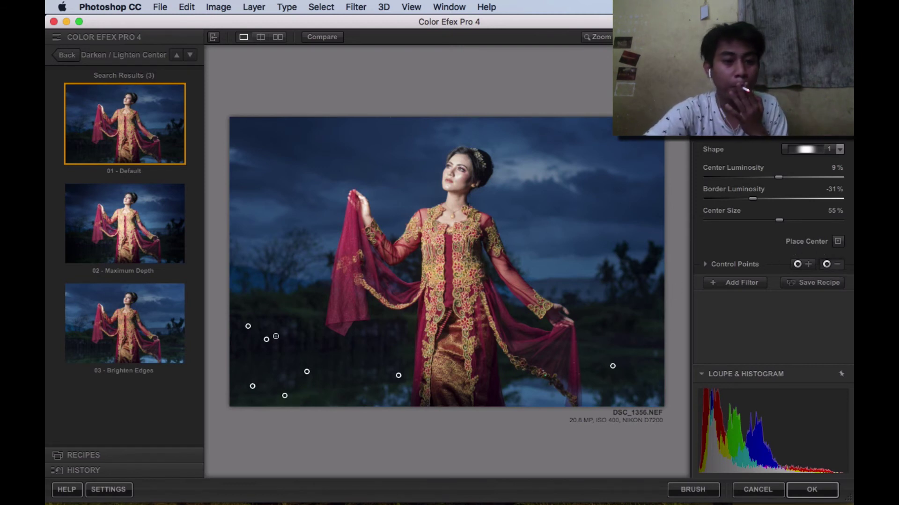
click(294, 329)
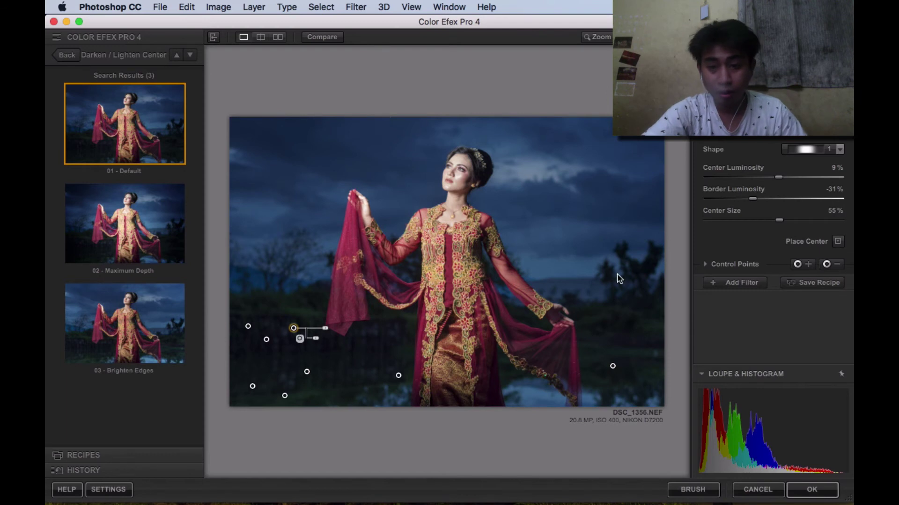
Add five control points on the right-side trees, left foreground, beside the dress hem and far left edge
click(837, 264)
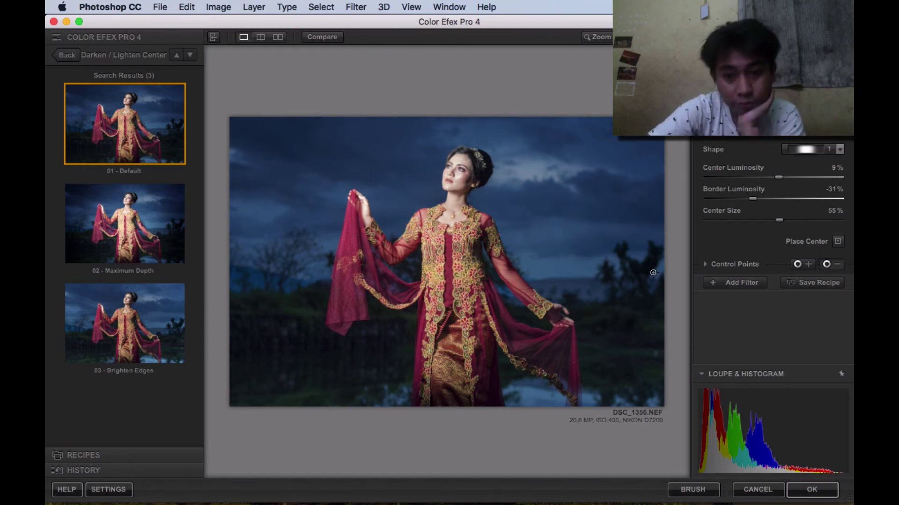
click(622, 318)
click(838, 263)
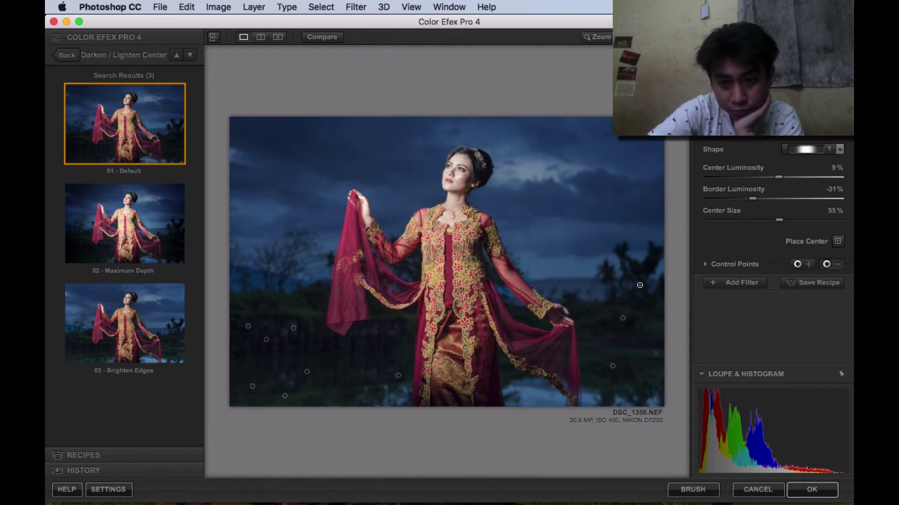
click(645, 292)
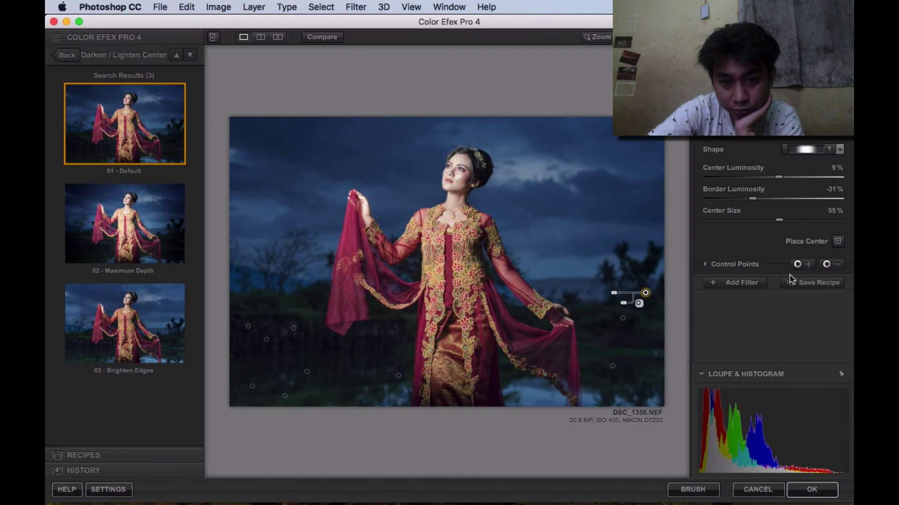
click(837, 264)
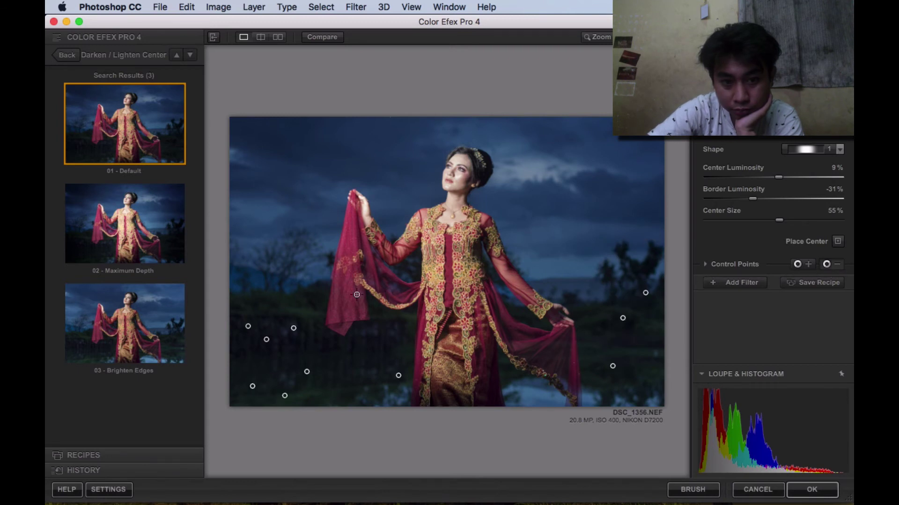
click(272, 314)
click(838, 264)
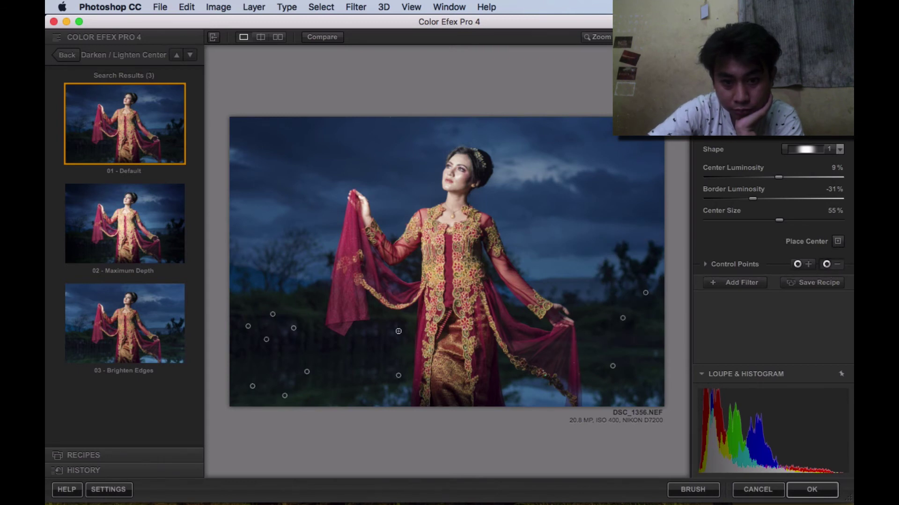
click(352, 354)
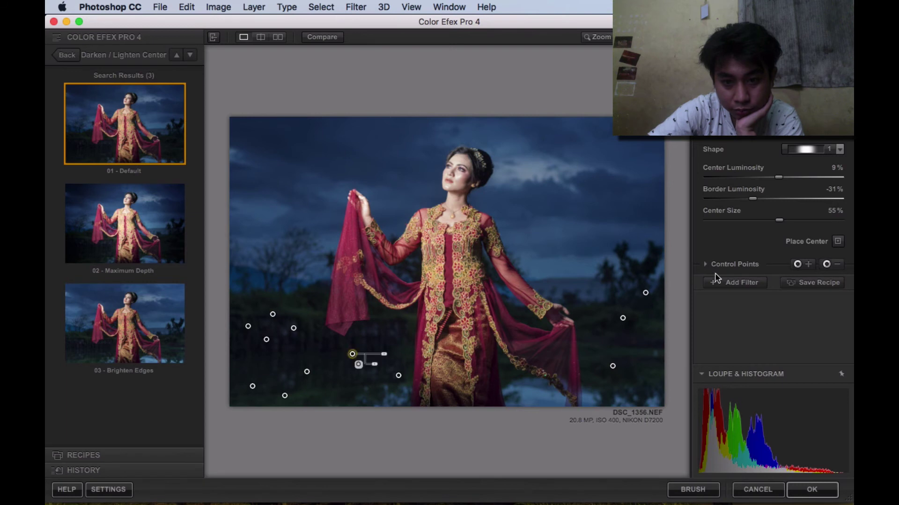
click(838, 265)
click(236, 362)
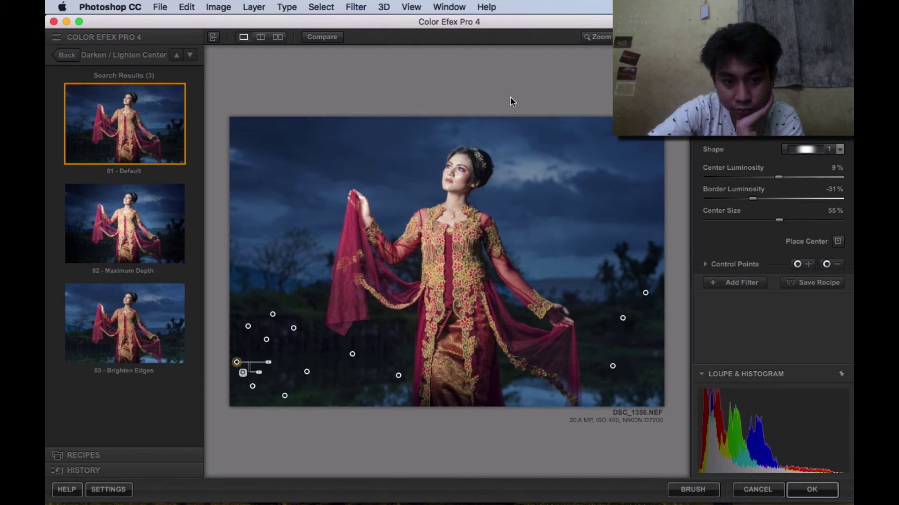
Compare before/after previews, set Center Luminosity to 6%, and apply the filter as a new layer
click(277, 37)
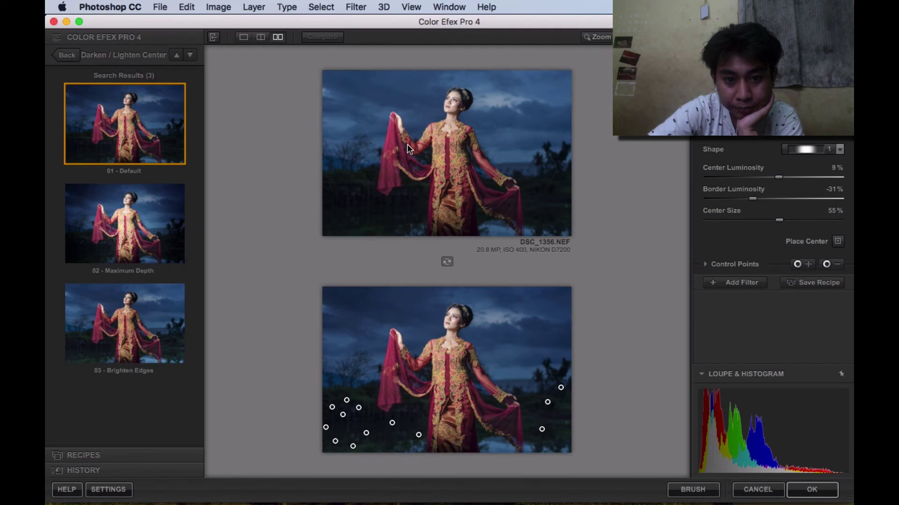
click(243, 38)
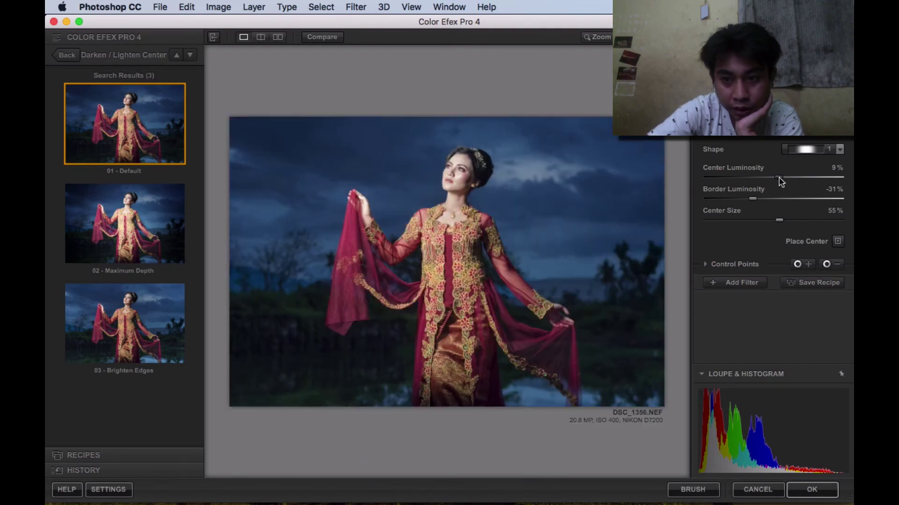
drag(776, 178, 777, 178)
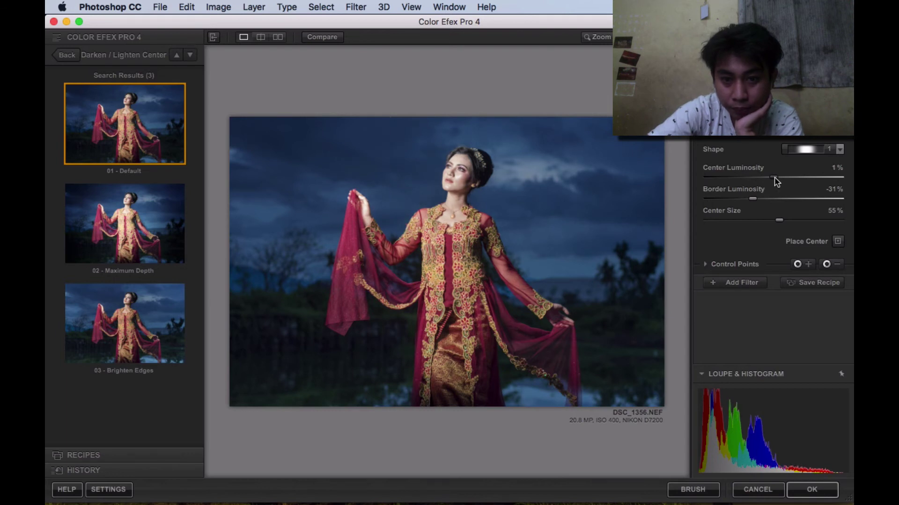
drag(779, 180, 780, 181)
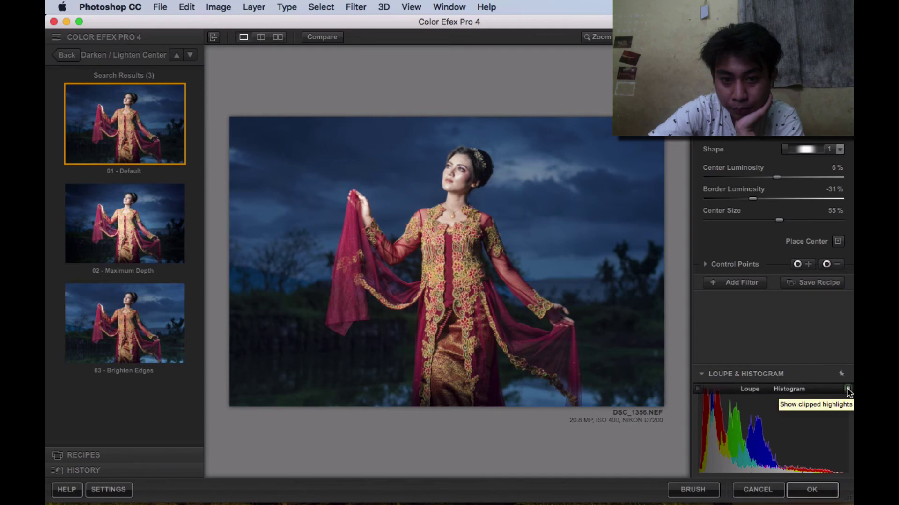
click(813, 490)
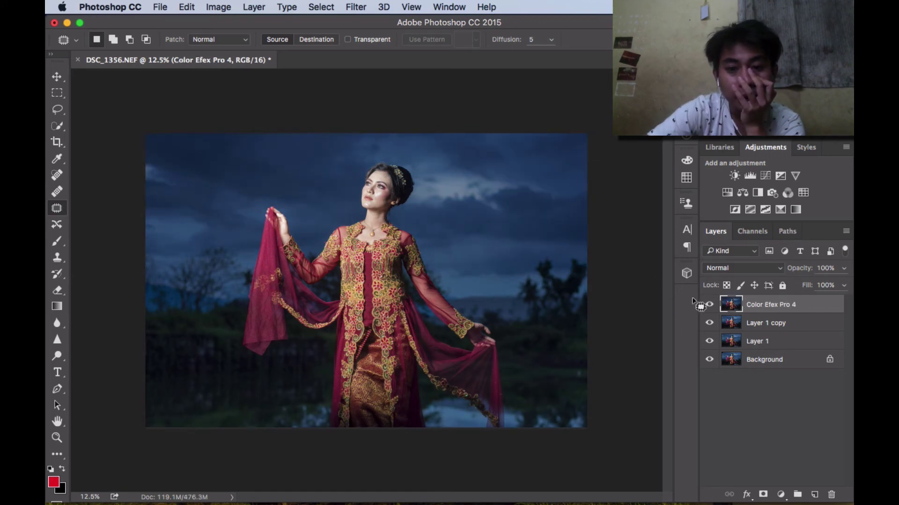
click(710, 306)
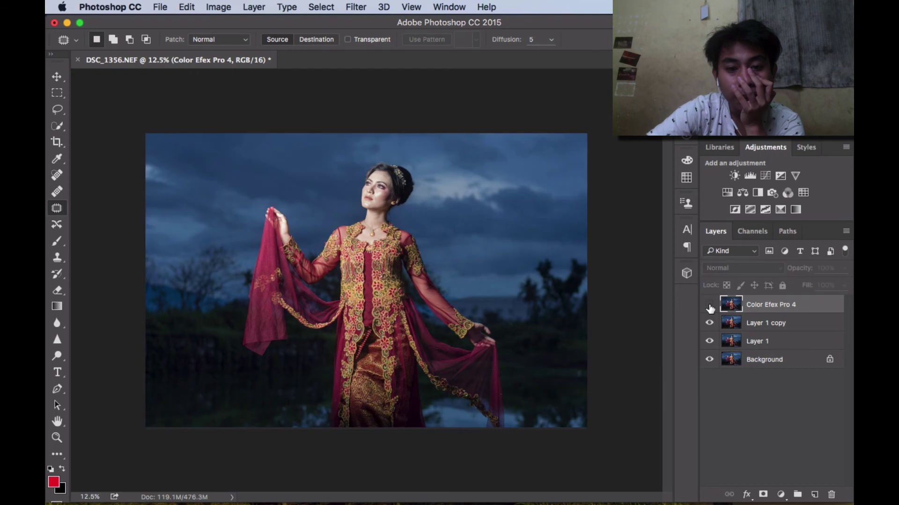
click(710, 305)
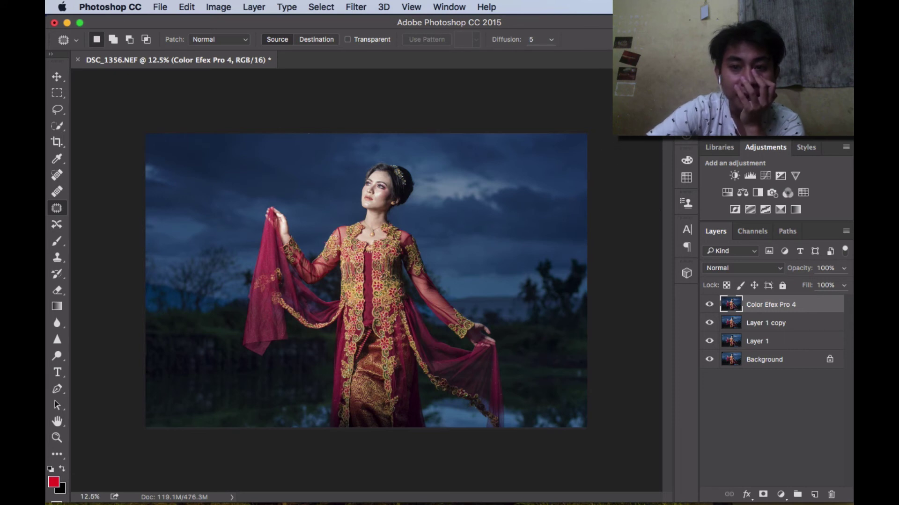
click(687, 93)
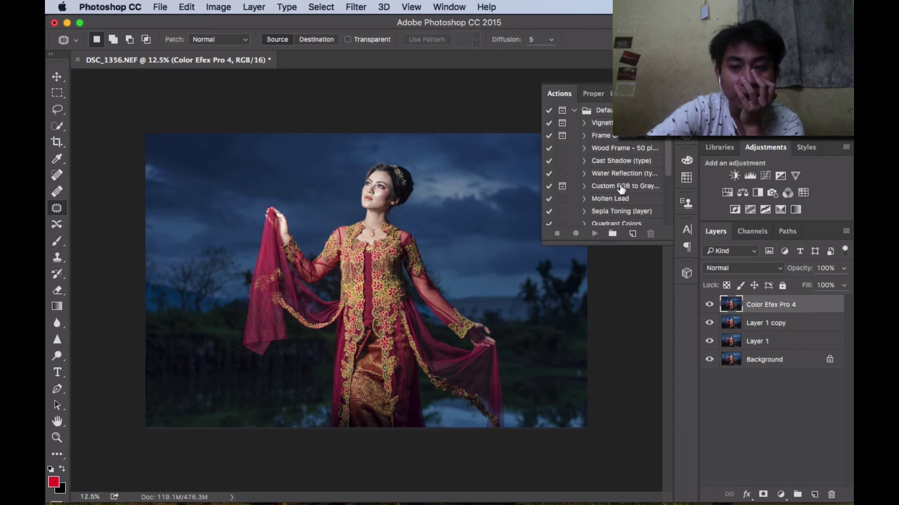
click(606, 206)
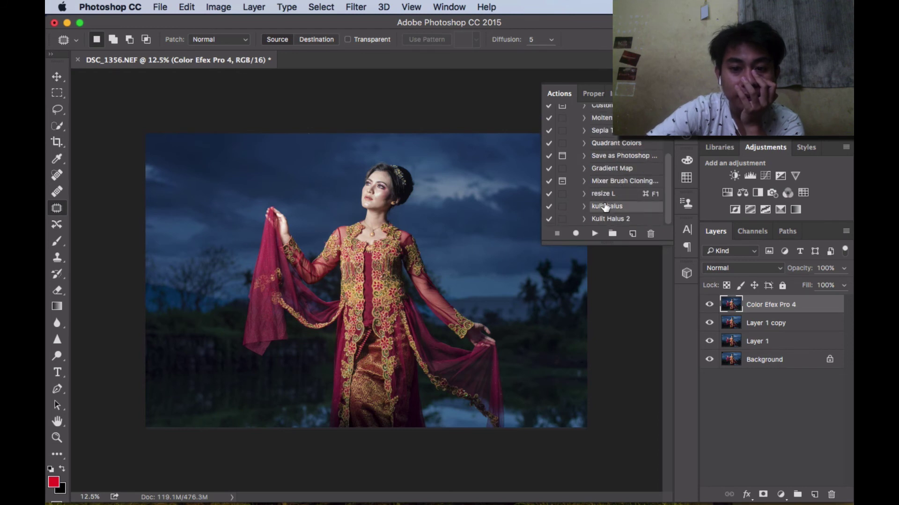
click(594, 233)
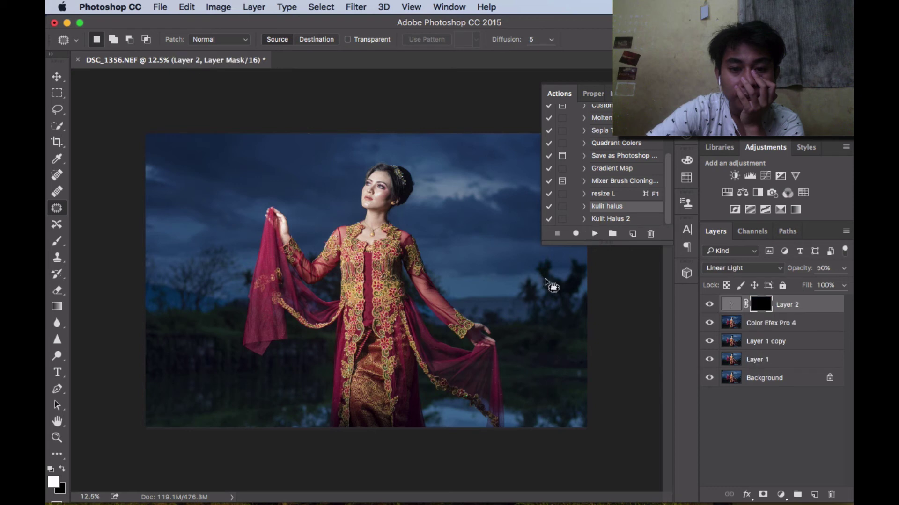
key(alt+F9)
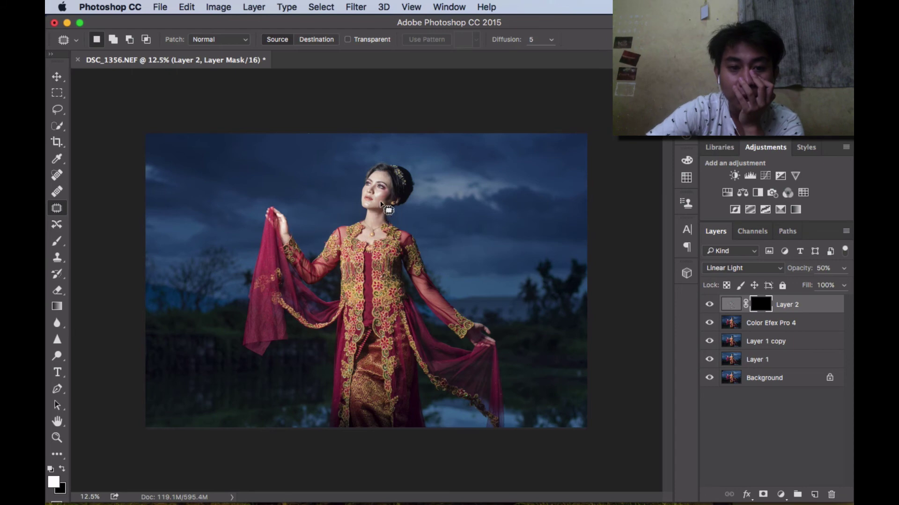
key(super+plus)
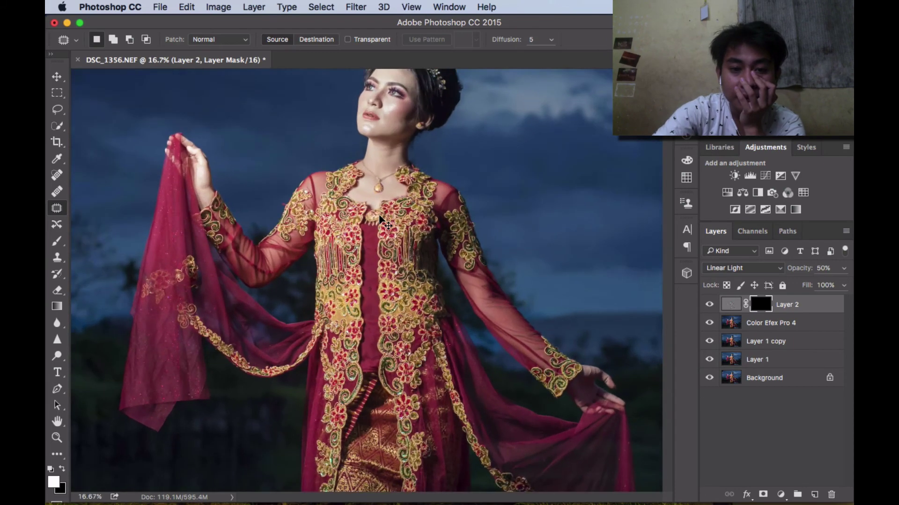
key(super+plus)
key(super+plus)
key(super+plus)
scroll(380, 220, up, 5)
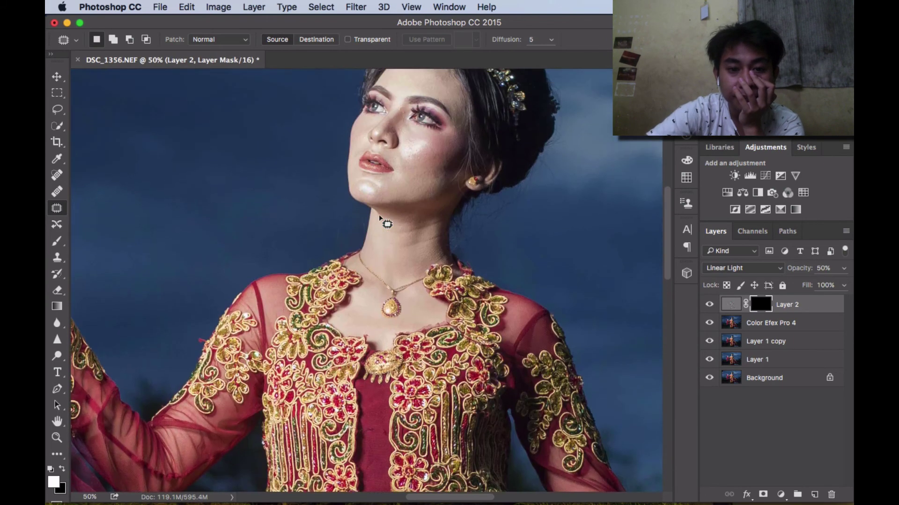
scroll(380, 220, up, 3)
scroll(380, 218, up, 2)
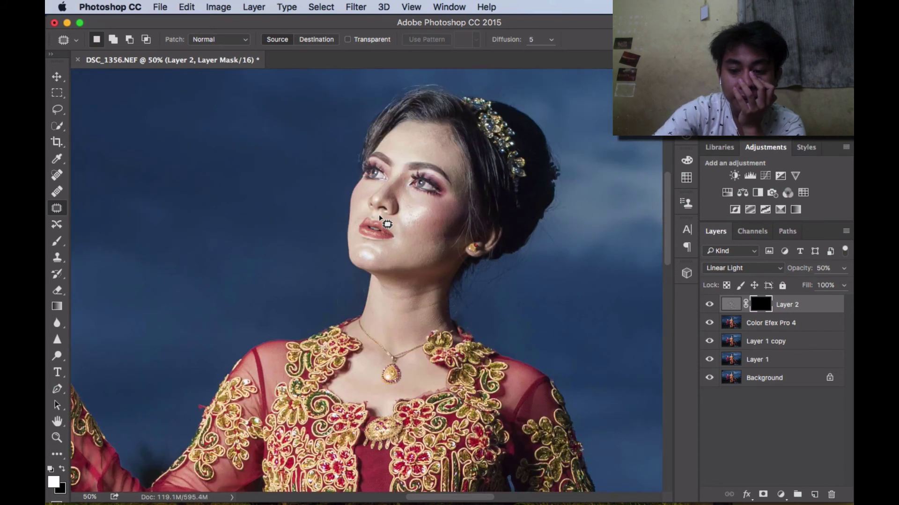
key(super+plus)
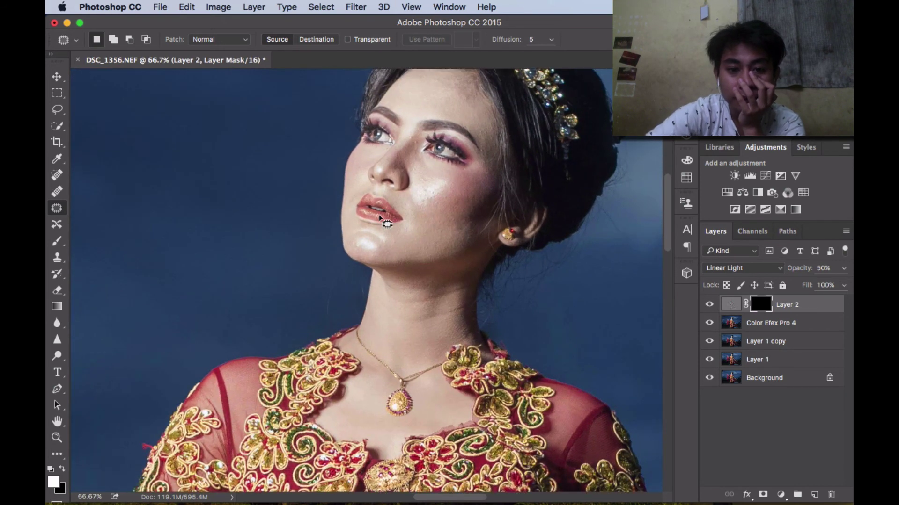
scroll(382, 220, down, 1)
scroll(468, 199, right, 5)
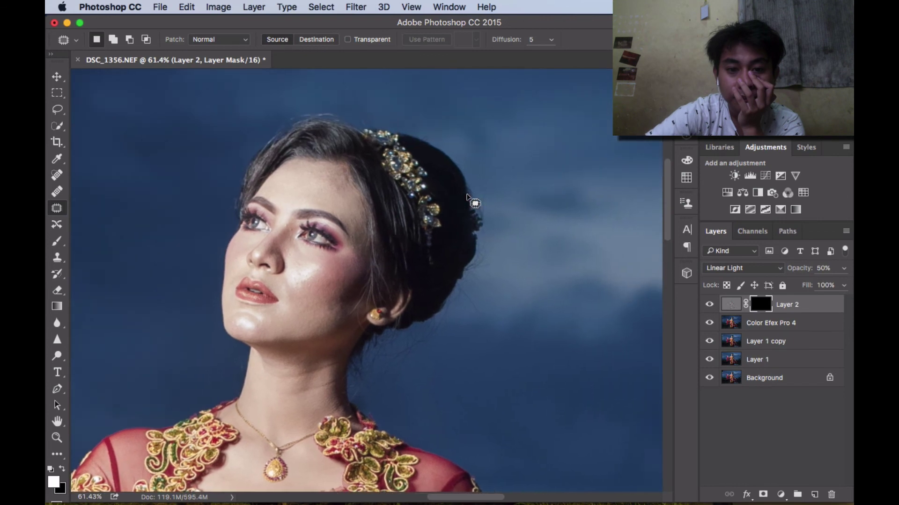
scroll(468, 199, up, 2)
scroll(468, 199, left, 2)
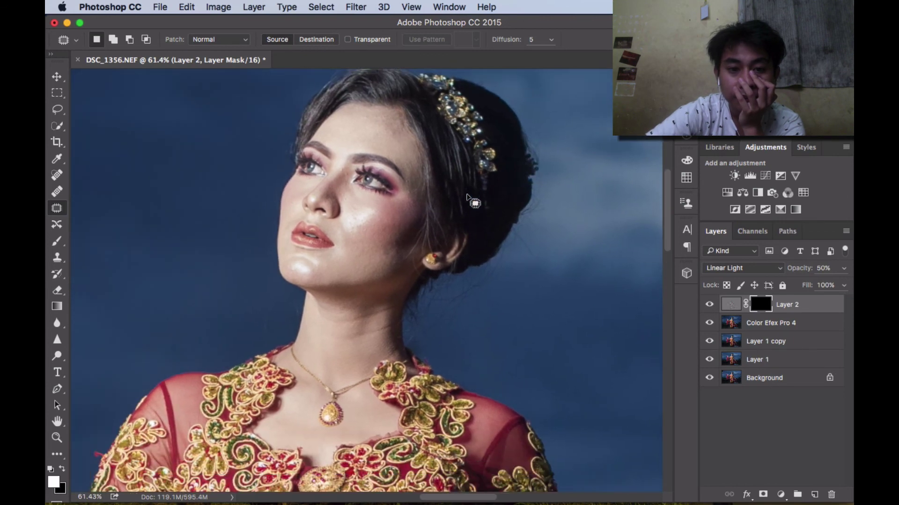
Show Layer 2's mask overlay and paint white with a 175 brush over the cheek down to the chin
key(backslash)
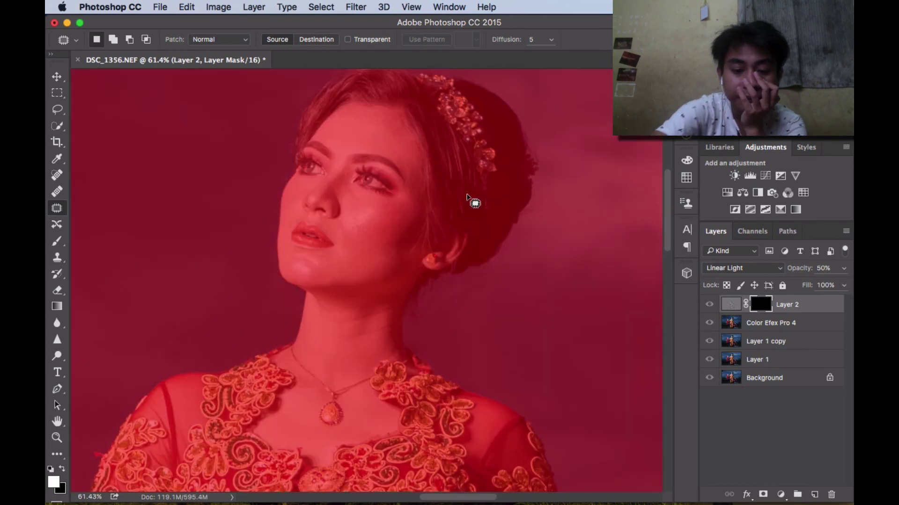
key(b)
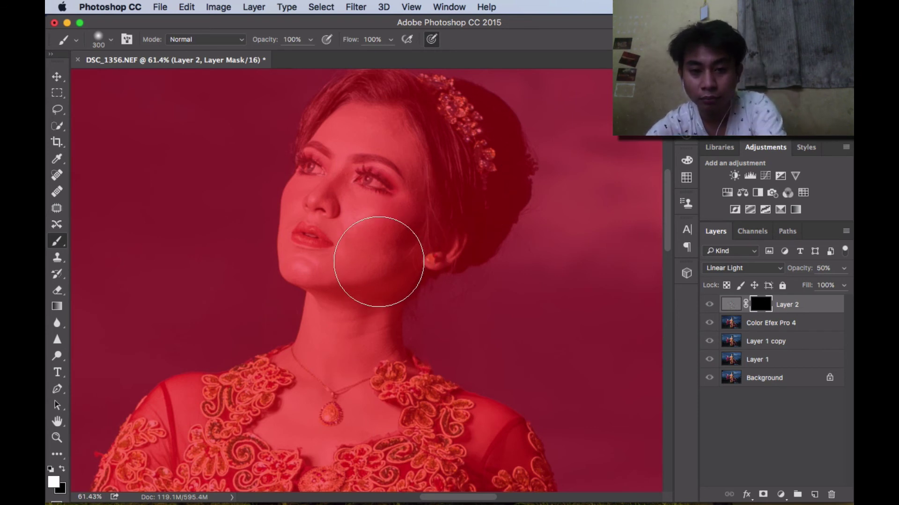
key(bracketleft)
key(bracketleft)
key(bracketleft)
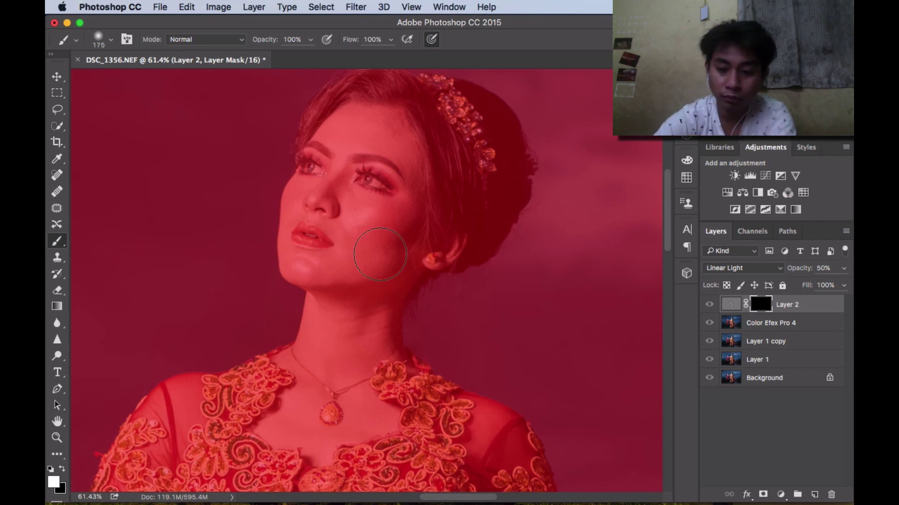
key(bracketright)
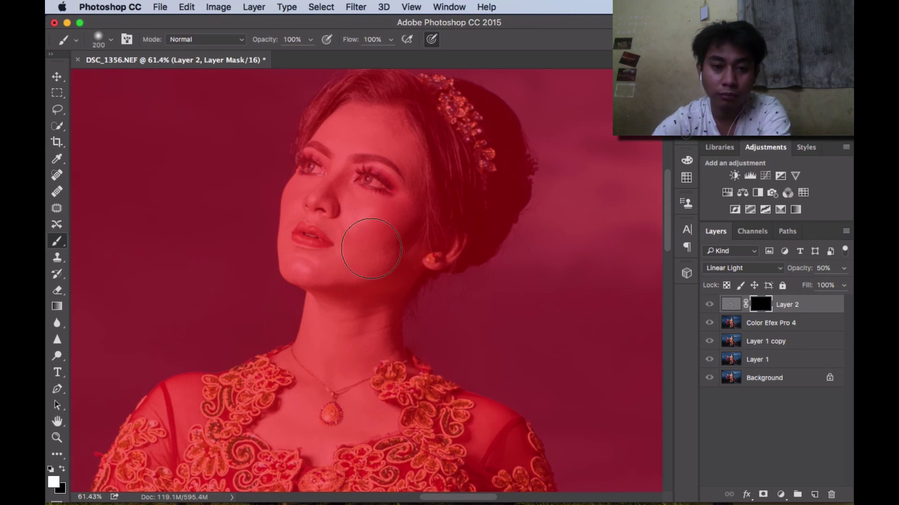
key(bracketleft)
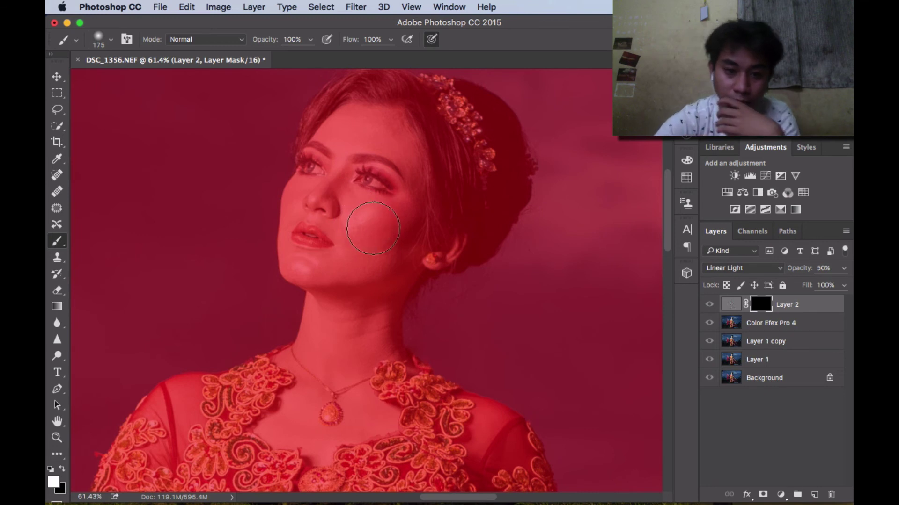
mouse_move(373, 229)
mouse_down()
mouse_move(350, 259)
mouse_move(360, 221)
mouse_move(381, 231)
mouse_move(342, 312)
mouse_move(331, 311)
mouse_move(327, 341)
mouse_move(337, 357)
mouse_move(367, 306)
mouse_up()
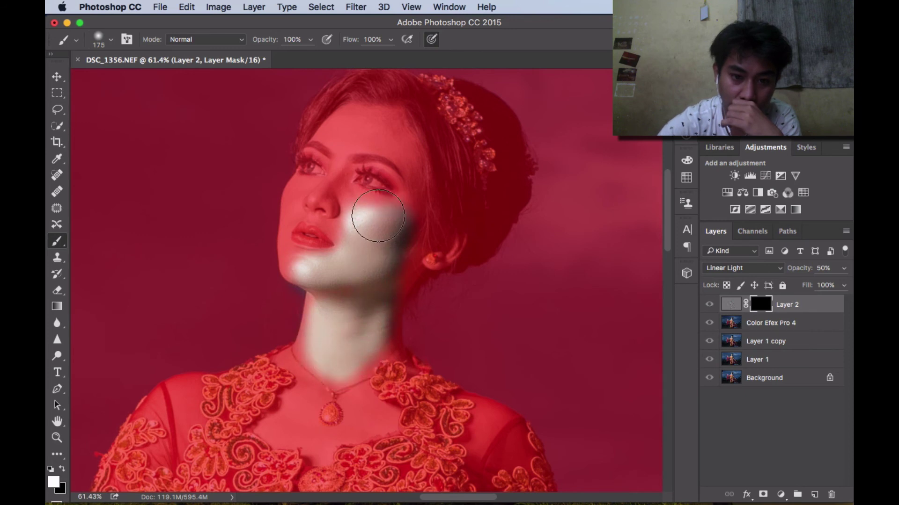
drag(378, 215, 361, 217)
With a 90 brush, paint the mask over the upper chest, neck, face edges, temple, forehead and left cheek
key(bracketleft)
key(bracketleft)
key(bracketleft)
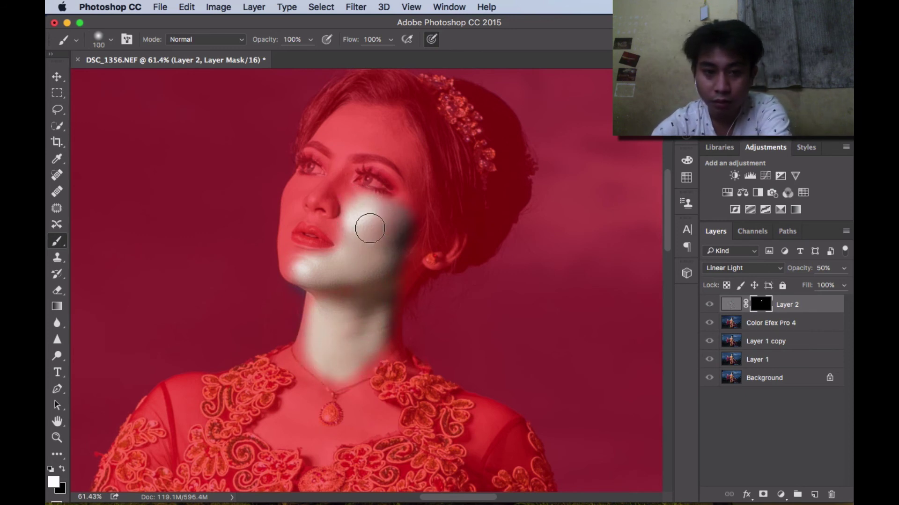
key(bracketleft)
mouse_move(315, 388)
mouse_down()
mouse_move(270, 423)
mouse_move(267, 438)
mouse_move(295, 444)
mouse_move(308, 414)
mouse_move(301, 395)
mouse_move(295, 427)
mouse_move(321, 449)
mouse_move(388, 417)
mouse_move(363, 400)
mouse_move(349, 417)
mouse_move(305, 428)
mouse_move(297, 416)
mouse_up()
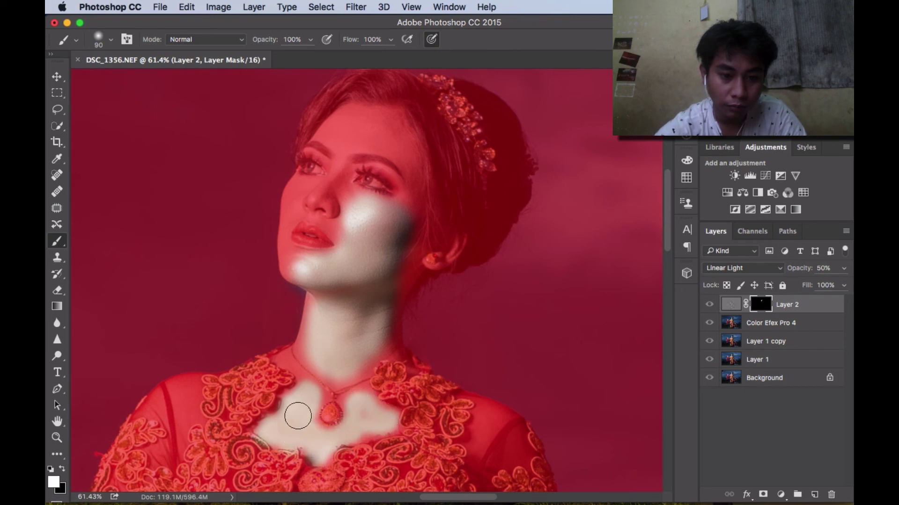
mouse_move(293, 371)
mouse_down()
mouse_move(281, 360)
mouse_move(324, 369)
mouse_move(378, 347)
mouse_up()
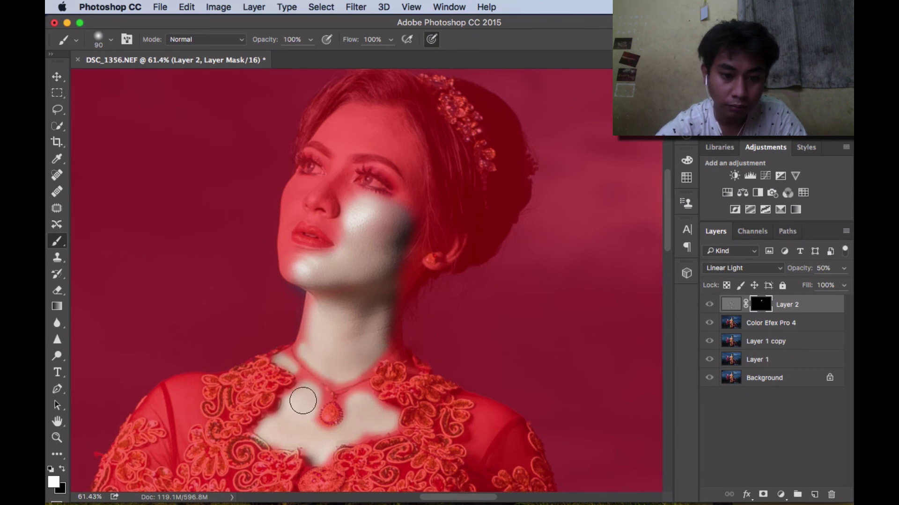
mouse_move(296, 269)
mouse_down()
mouse_move(281, 240)
mouse_move(295, 184)
mouse_move(336, 199)
mouse_move(342, 145)
mouse_move(323, 128)
mouse_move(338, 142)
mouse_move(349, 114)
mouse_move(386, 119)
mouse_move(350, 145)
mouse_move(389, 145)
mouse_move(395, 132)
mouse_up()
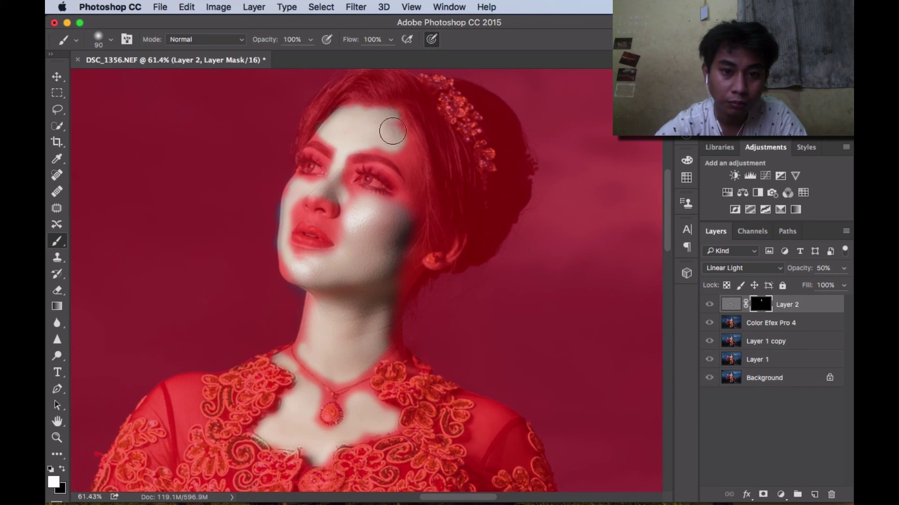
mouse_move(394, 132)
mouse_down()
mouse_move(412, 158)
mouse_move(387, 136)
mouse_move(375, 141)
mouse_move(395, 147)
mouse_up()
mouse_move(417, 194)
mouse_down()
mouse_move(401, 206)
mouse_move(415, 184)
mouse_move(400, 159)
mouse_up()
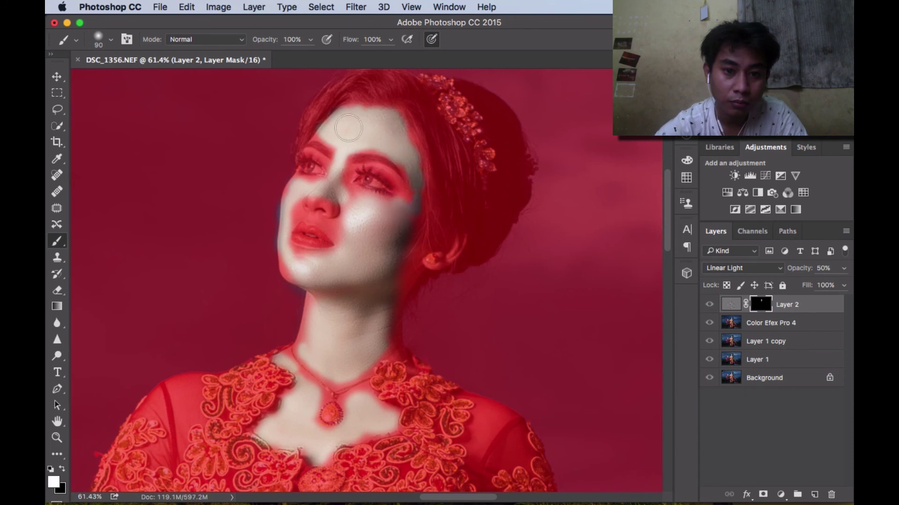
drag(348, 128, 334, 134)
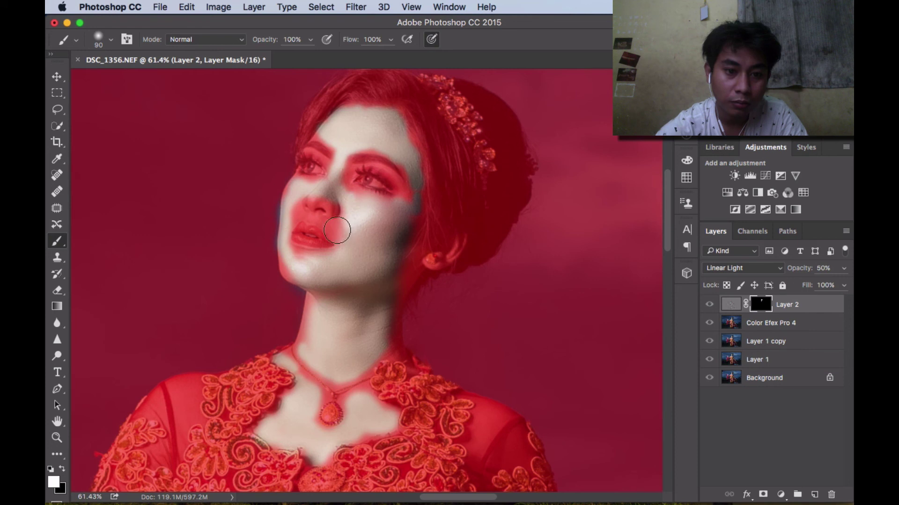
mouse_move(337, 230)
mouse_down()
mouse_move(301, 219)
mouse_move(292, 192)
mouse_move(287, 241)
mouse_up()
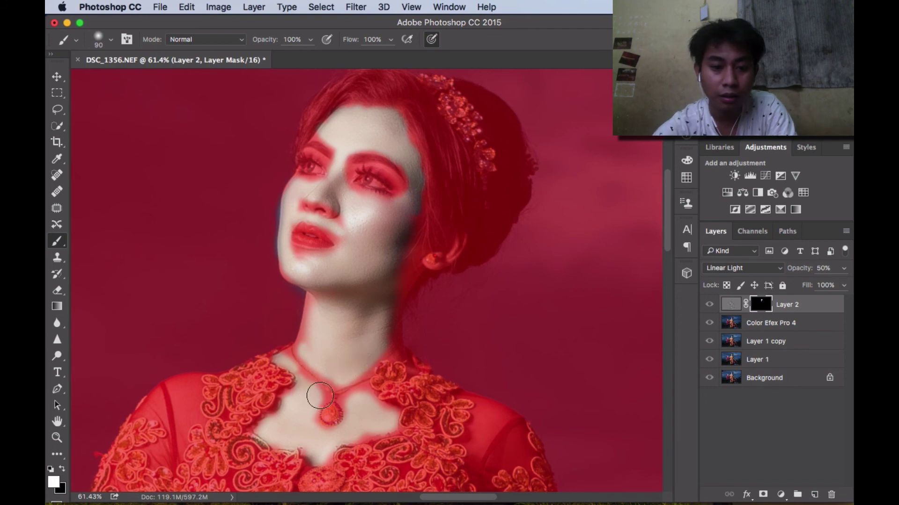
Paint the mask over the fingertips and fingers of the raised hand
scroll(360, 407, down, 2)
scroll(368, 412, down, 5)
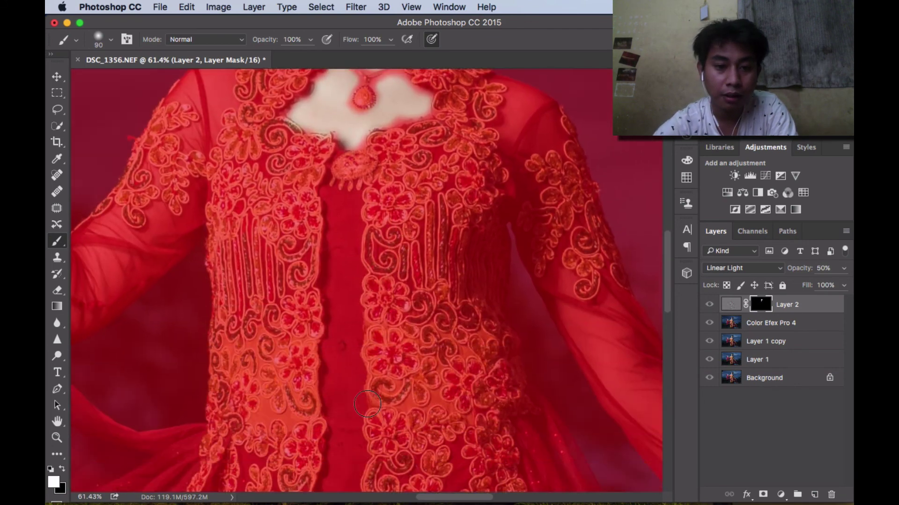
scroll(363, 402, down, 5)
scroll(365, 389, down, 4)
scroll(369, 372, up, 5)
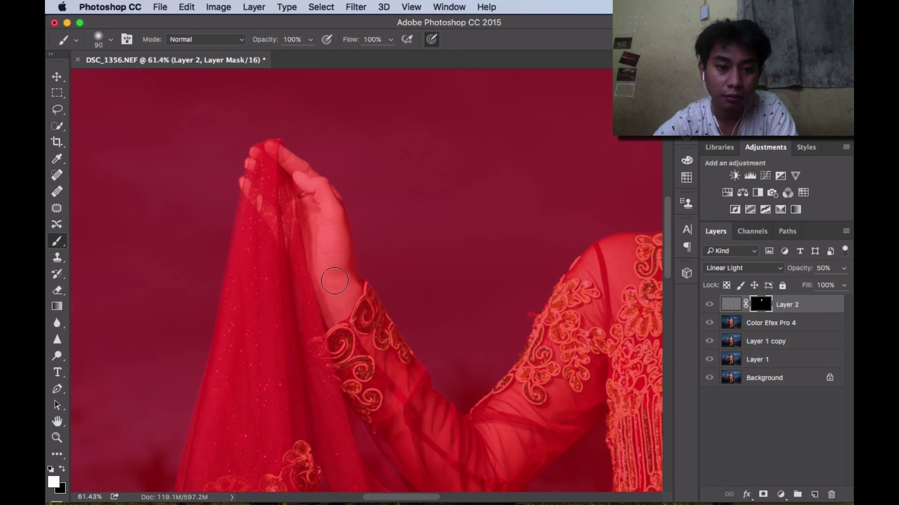
mouse_move(337, 274)
mouse_down()
mouse_move(331, 287)
mouse_move(346, 293)
mouse_move(321, 247)
mouse_move(324, 201)
mouse_move(333, 251)
mouse_move(337, 223)
mouse_move(327, 265)
mouse_up()
drag(305, 179, 325, 193)
mouse_move(298, 167)
mouse_down()
mouse_move(283, 155)
mouse_move(336, 202)
mouse_up()
Paint the mask over the lower hand from the wrist down, then fit the whole image on screen
scroll(385, 286, right, 5)
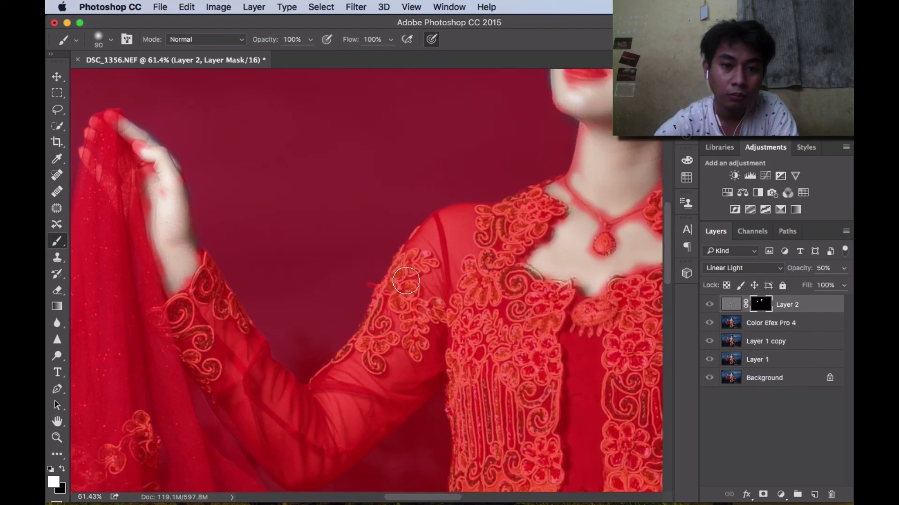
scroll(393, 281, right, 5)
scroll(405, 278, right, 5)
scroll(405, 278, right, 5)
scroll(398, 279, right, 3)
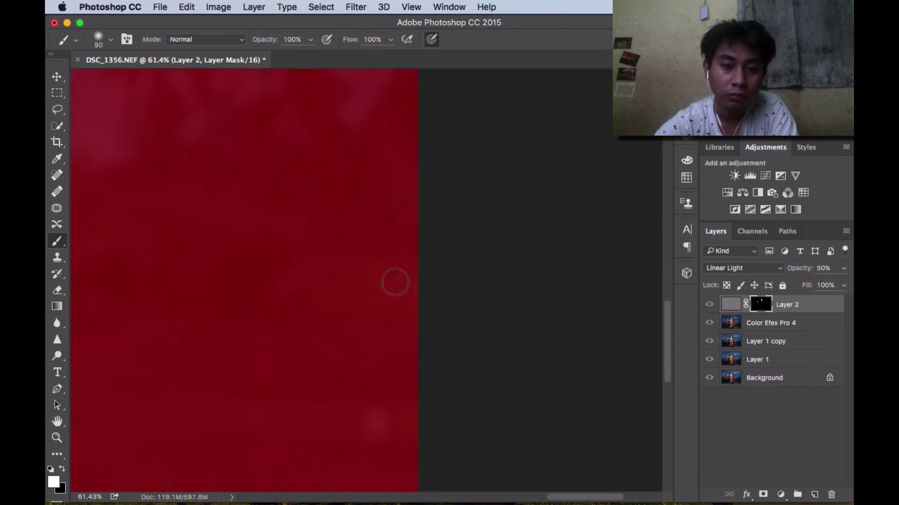
scroll(393, 281, down, 10)
scroll(393, 281, left, 5)
scroll(394, 281, left, 5)
scroll(395, 283, right, 2)
scroll(444, 266, right, 3)
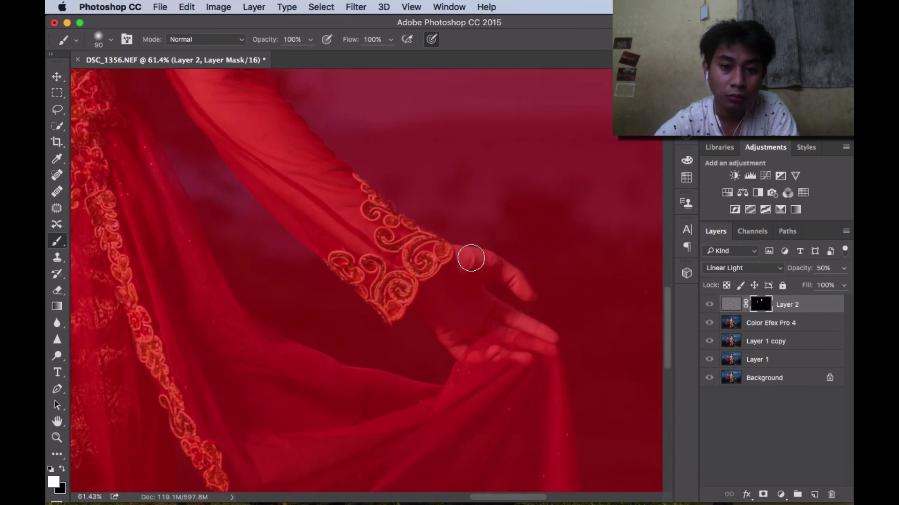
drag(468, 257, 518, 289)
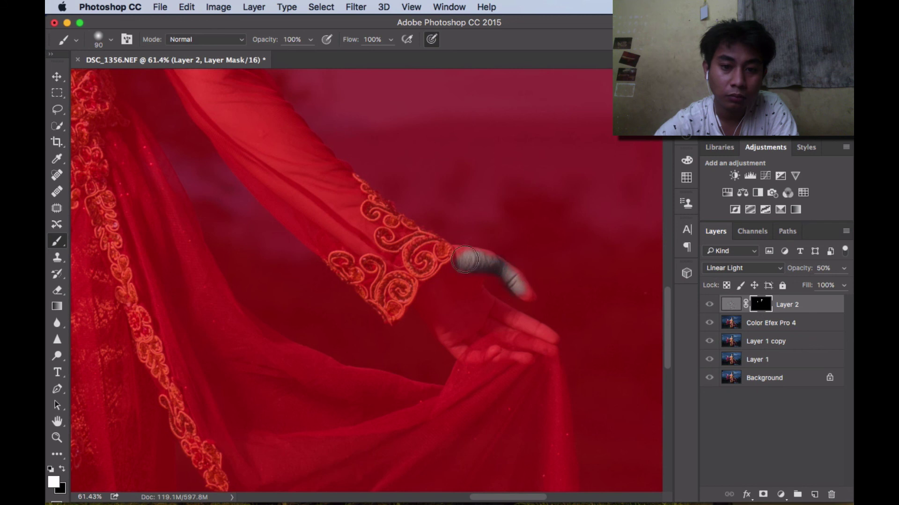
mouse_move(465, 260)
mouse_down()
mouse_move(451, 330)
mouse_move(483, 327)
mouse_move(463, 256)
mouse_move(519, 291)
mouse_up()
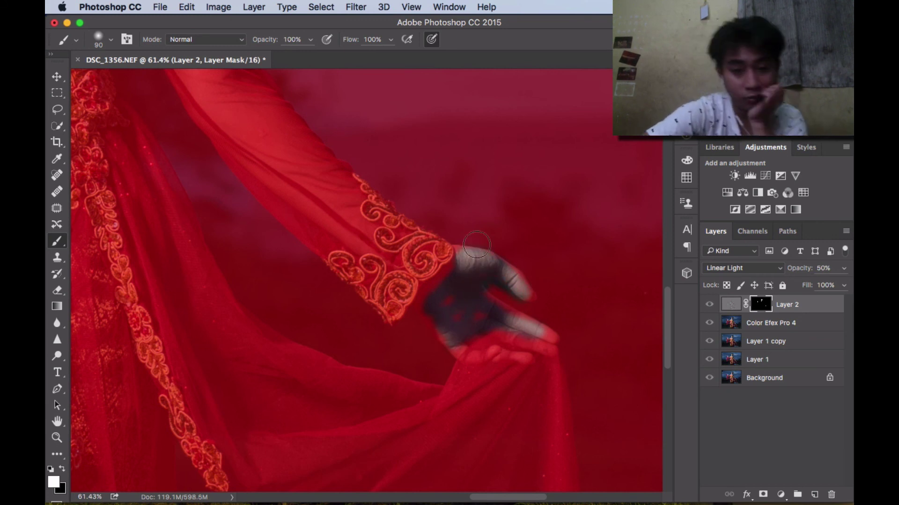
scroll(398, 248, left, 5)
scroll(399, 248, up, 2)
scroll(398, 248, up, 2)
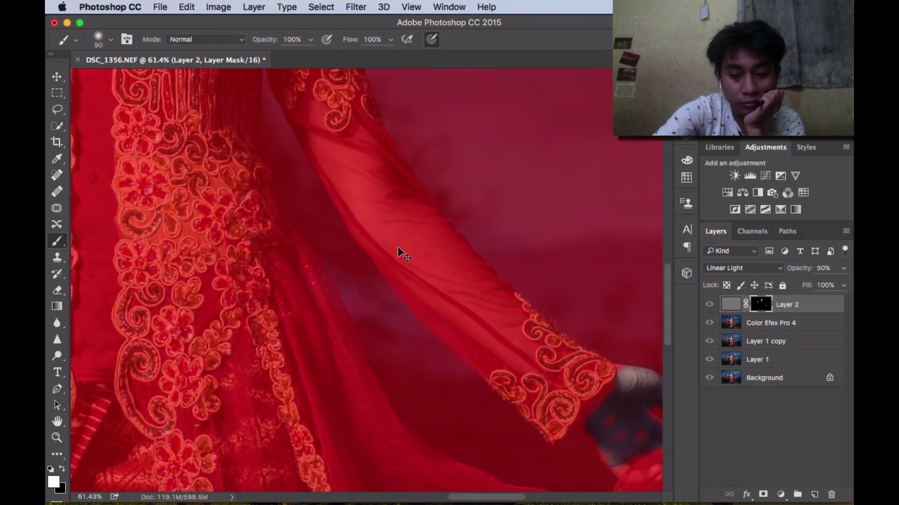
key(ctrl+0)
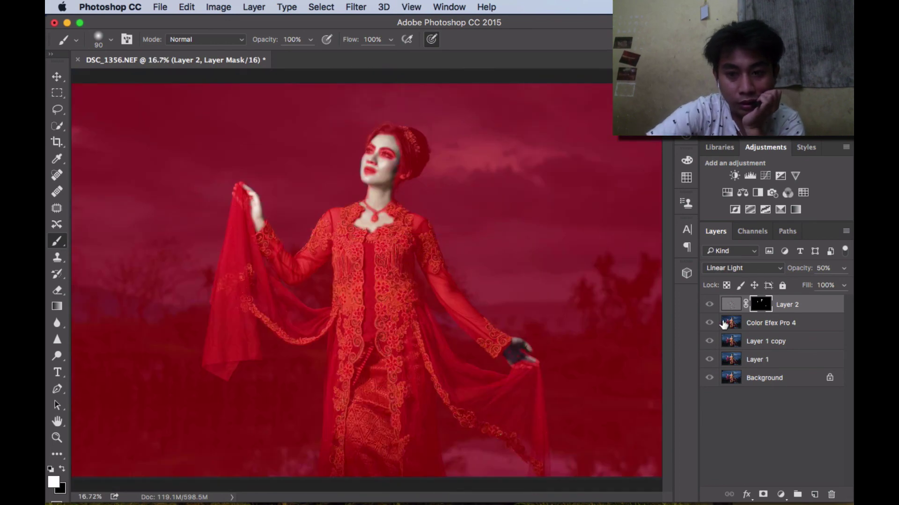
click(709, 305)
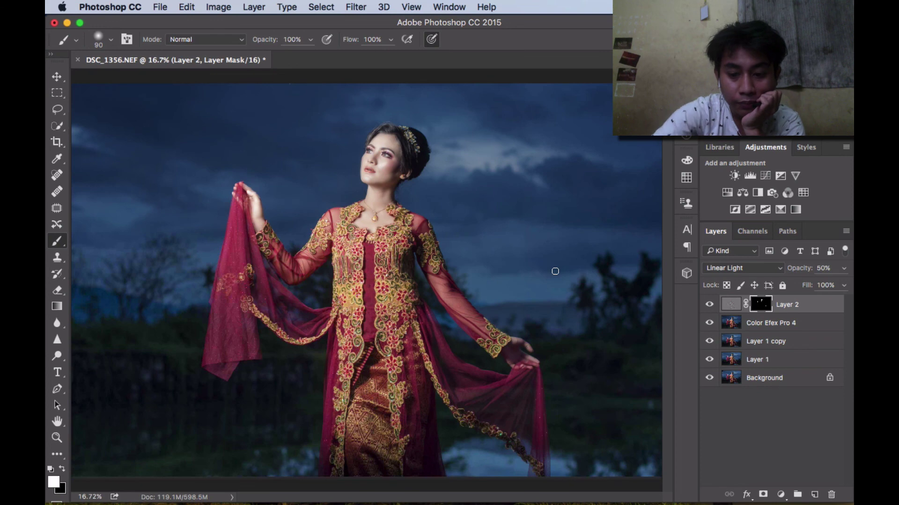
key(ctrl+plus)
key(ctrl+plus)
key(ctrl+plus)
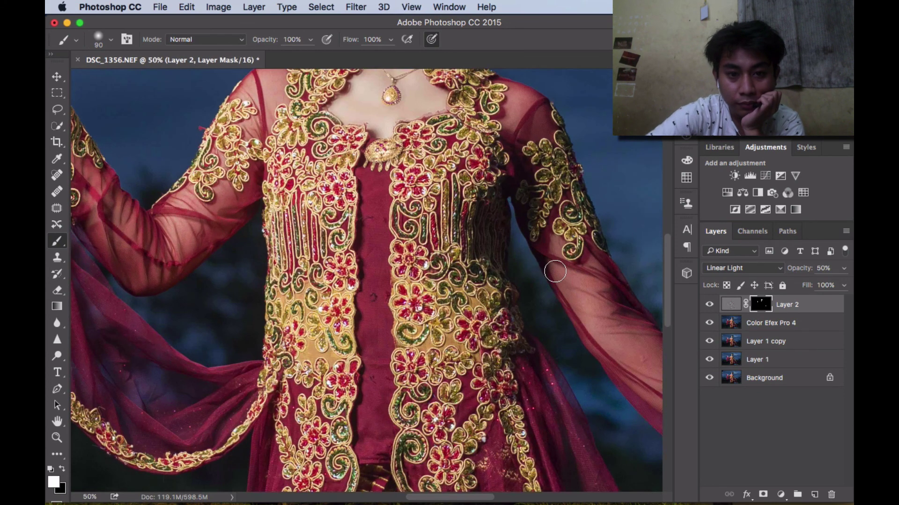
scroll(554, 272, up, 3)
scroll(554, 272, up, 2)
scroll(555, 272, up, 2)
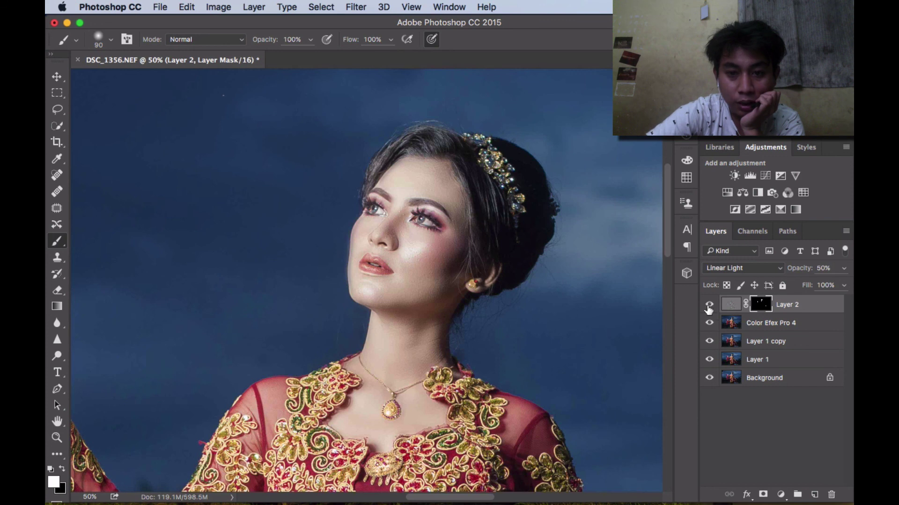
scroll(592, 321, right, 2)
scroll(593, 323, right, 3)
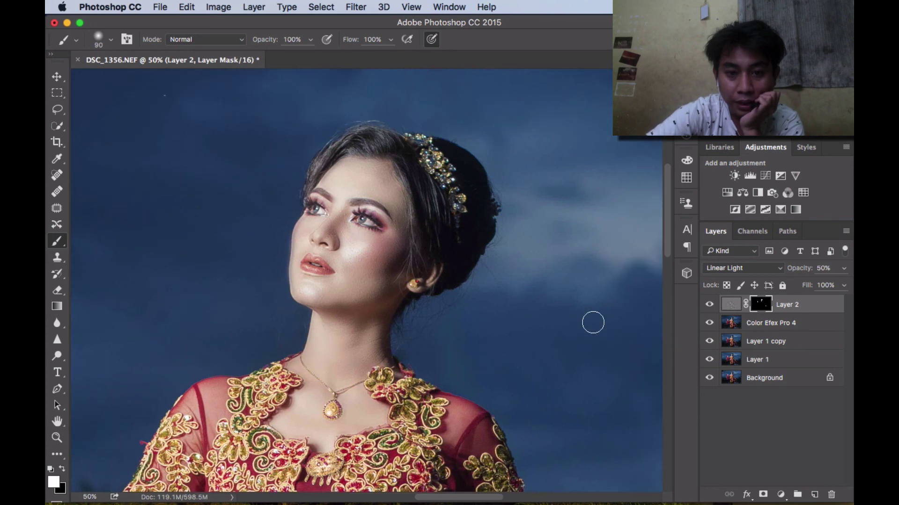
click(709, 305)
scroll(491, 301, left, 3)
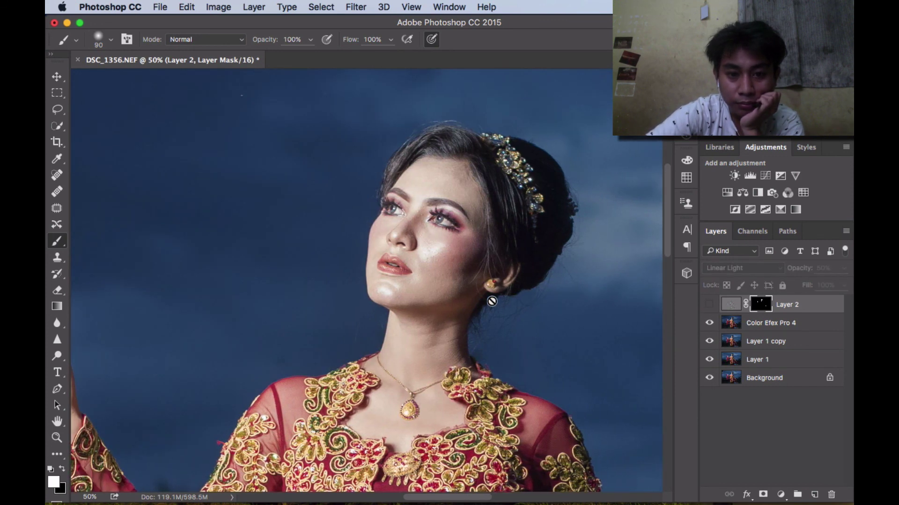
click(710, 306)
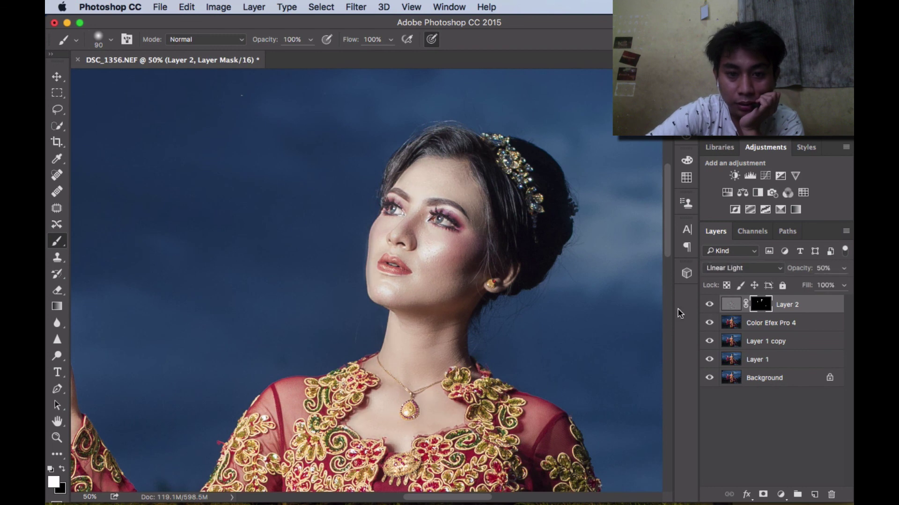
key(super+0)
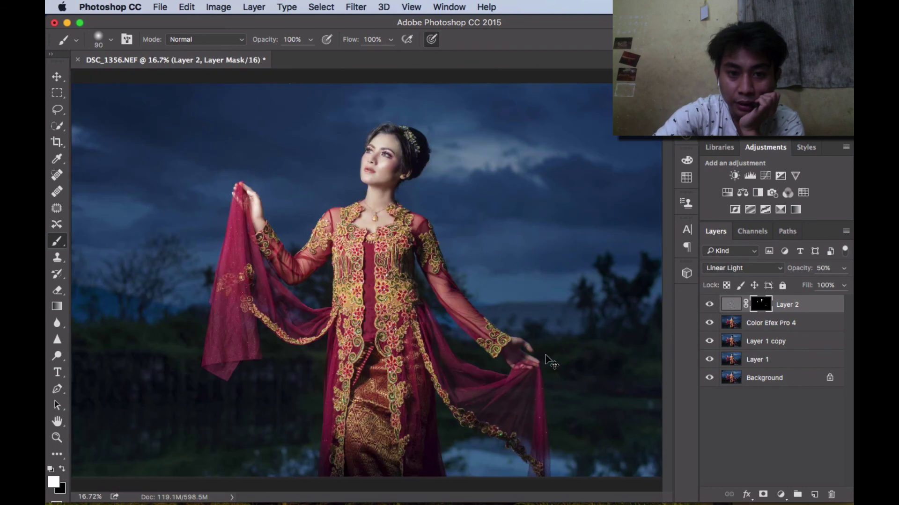
key(super+minus)
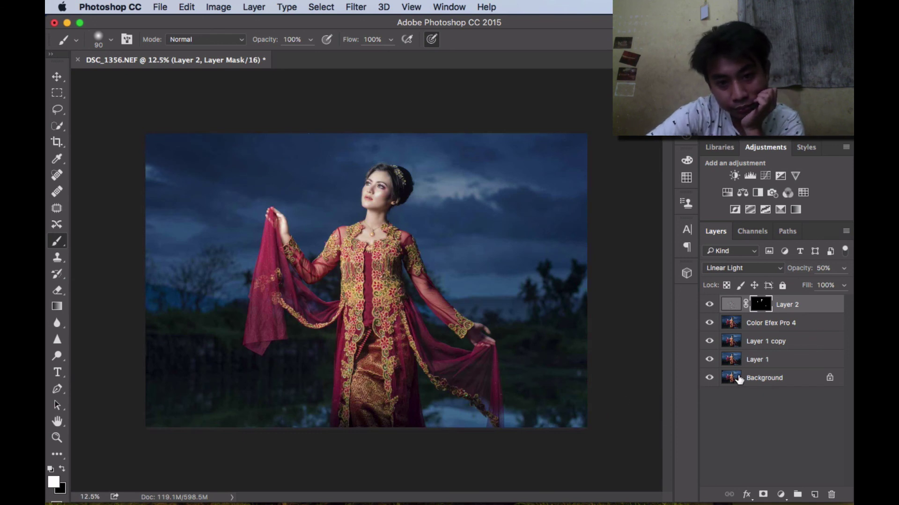
Apply Merge Visible from the Background layer's context menu to flatten the portrait
click(760, 380)
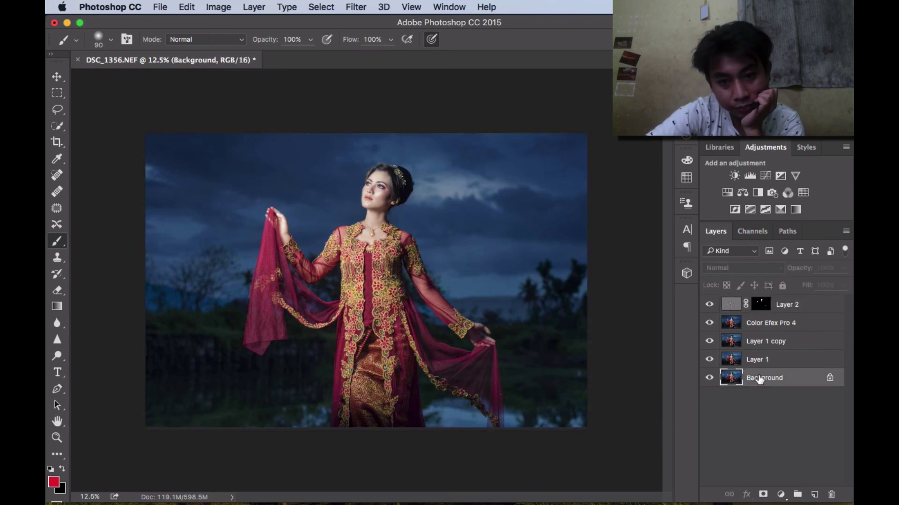
right_click(760, 380)
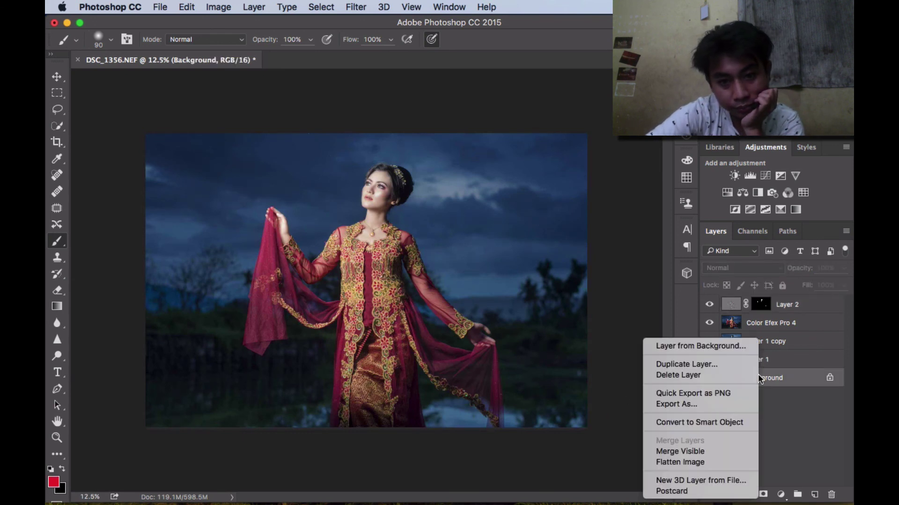
click(711, 451)
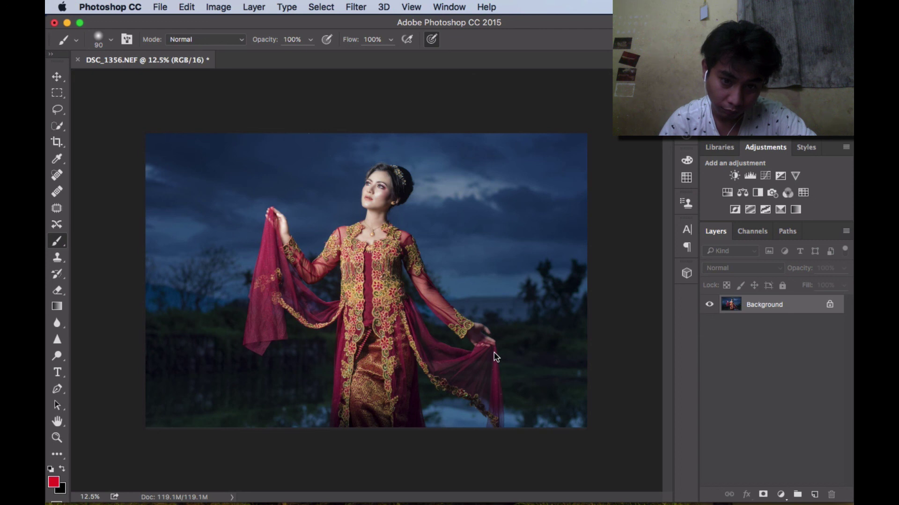
Save a JPEG copy named DSC_1356.jpg, accepting the default JPEG Options
key(super+shift+s)
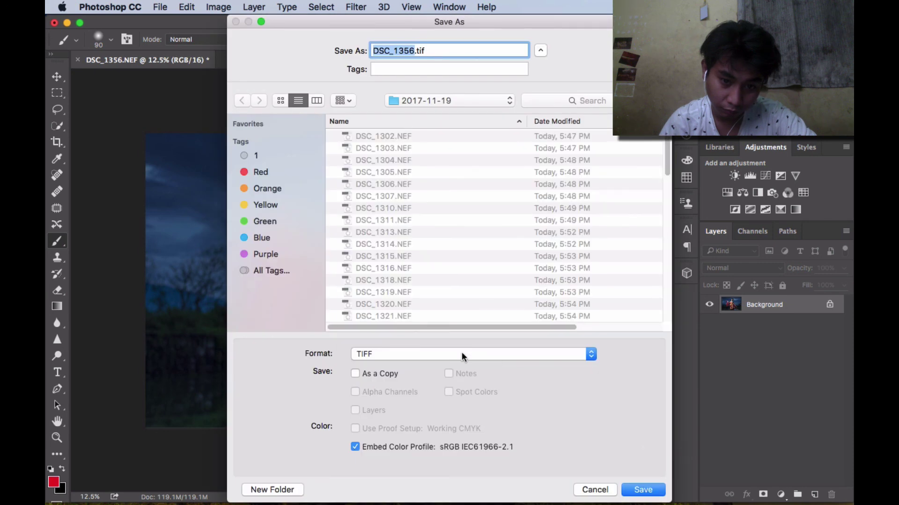
click(461, 352)
click(452, 271)
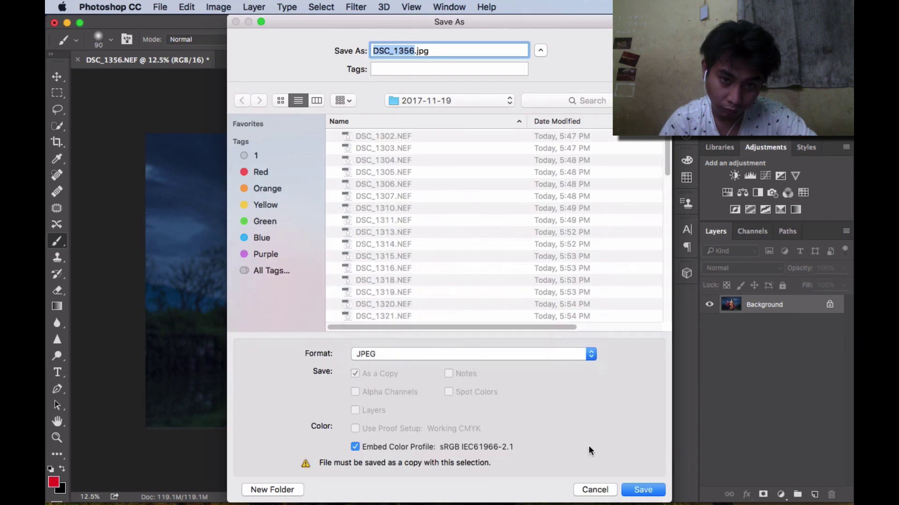
click(639, 493)
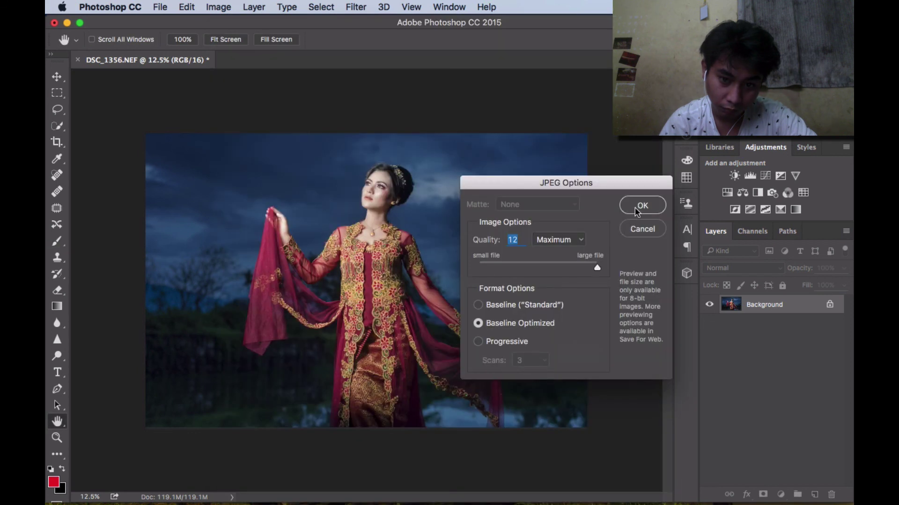
click(636, 206)
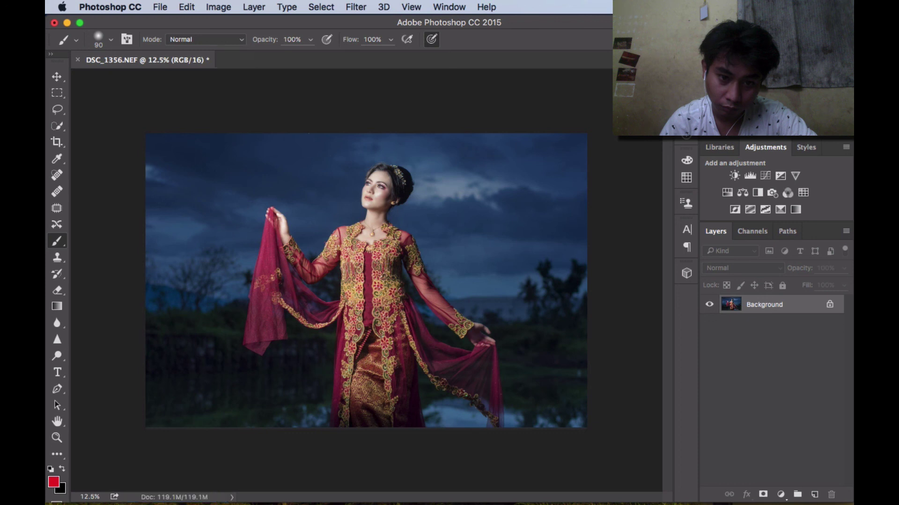
Reset default colours and run the 'resize L' action, shrinking the document to 13.0M
click(50, 469)
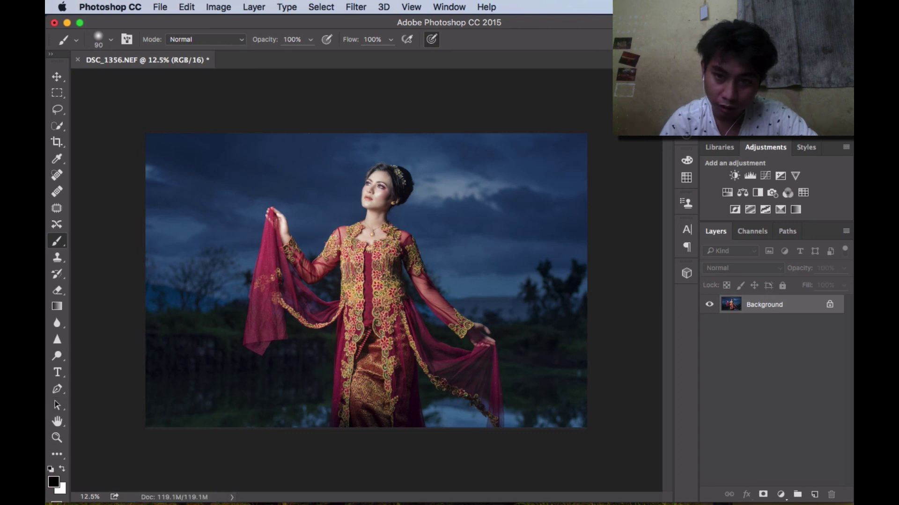
key(alt+F9)
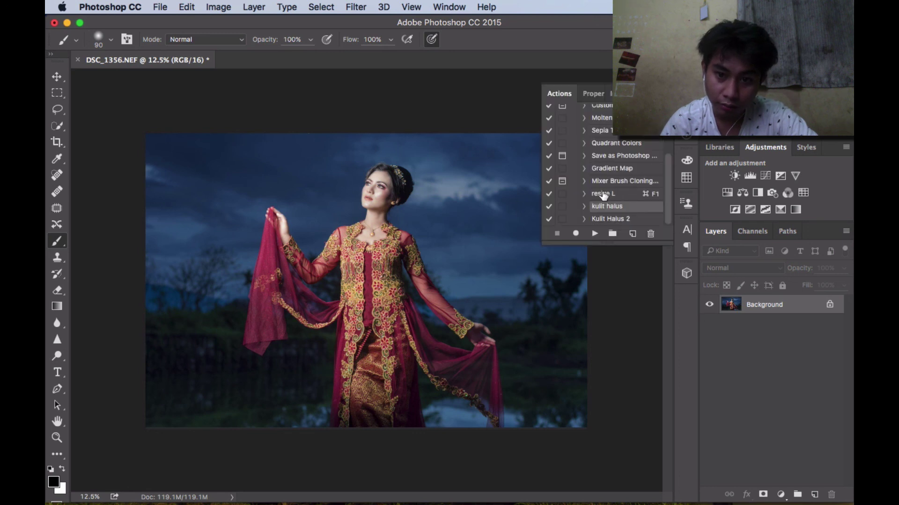
click(603, 193)
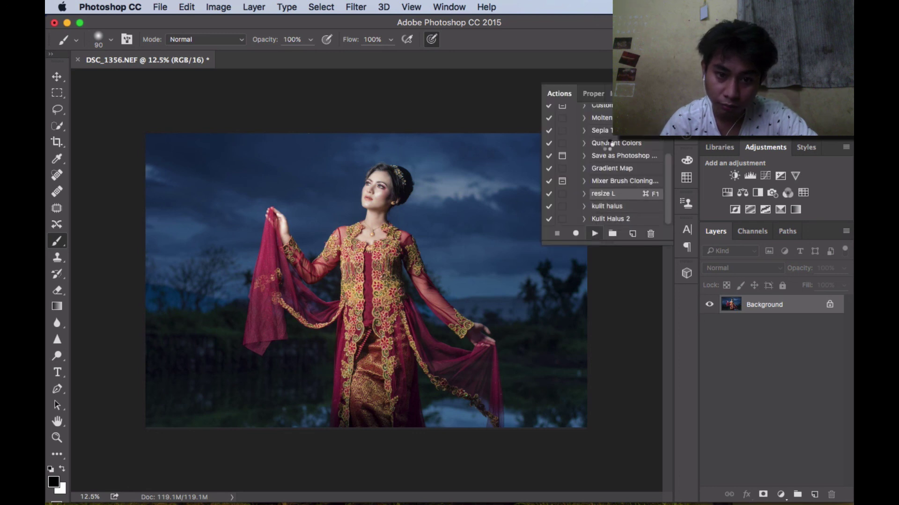
key(super+F1)
click(612, 243)
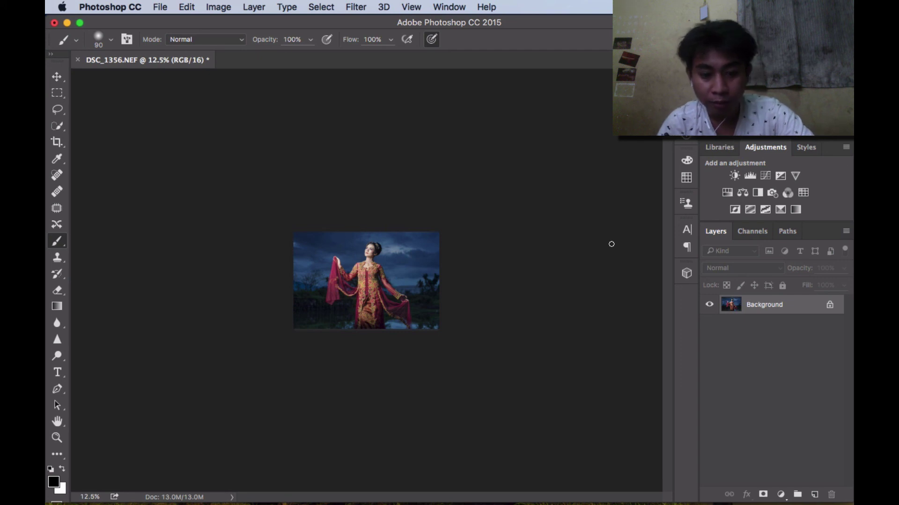
Save the resized portrait as a JPEG copy named 1.jpg, confirming the JPEG Options
key(ctrl+shift+s)
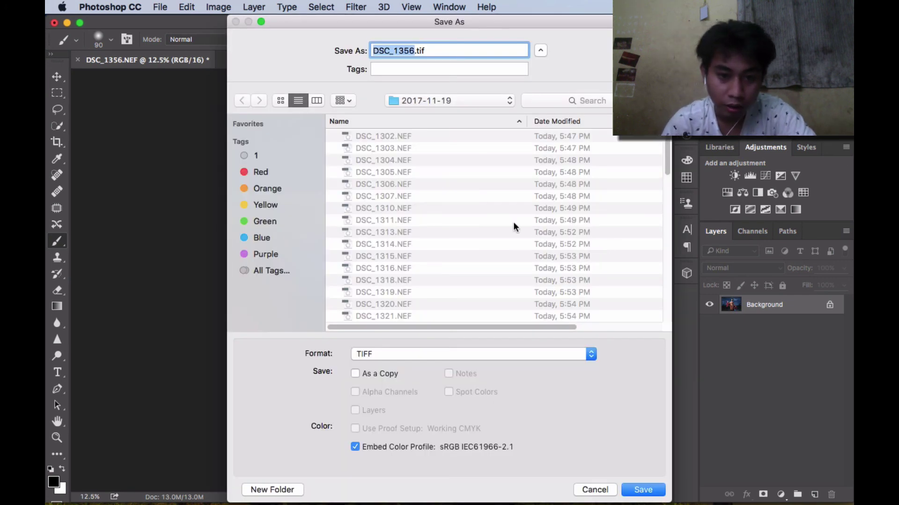
click(477, 354)
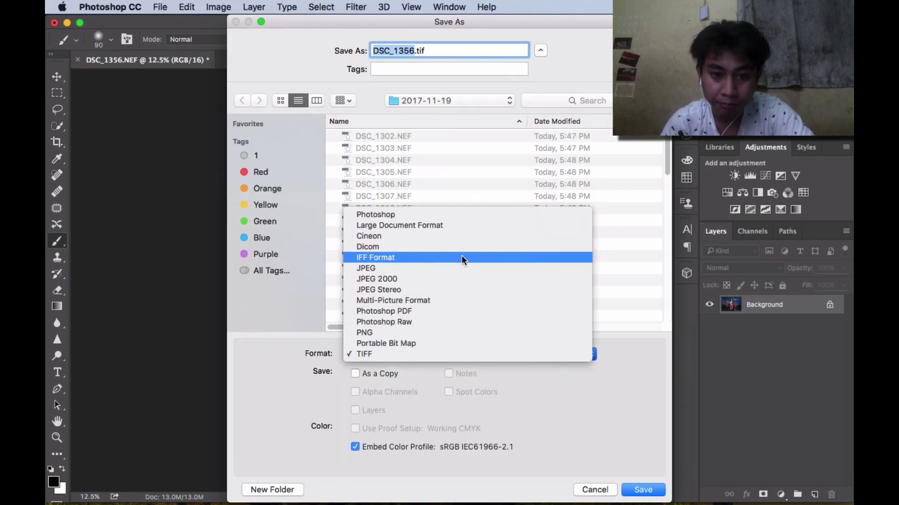
click(460, 271)
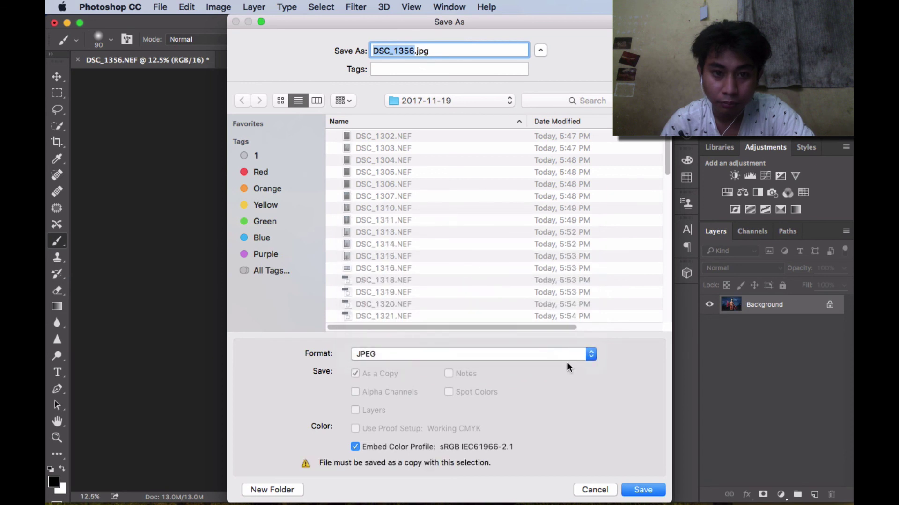
text(1)
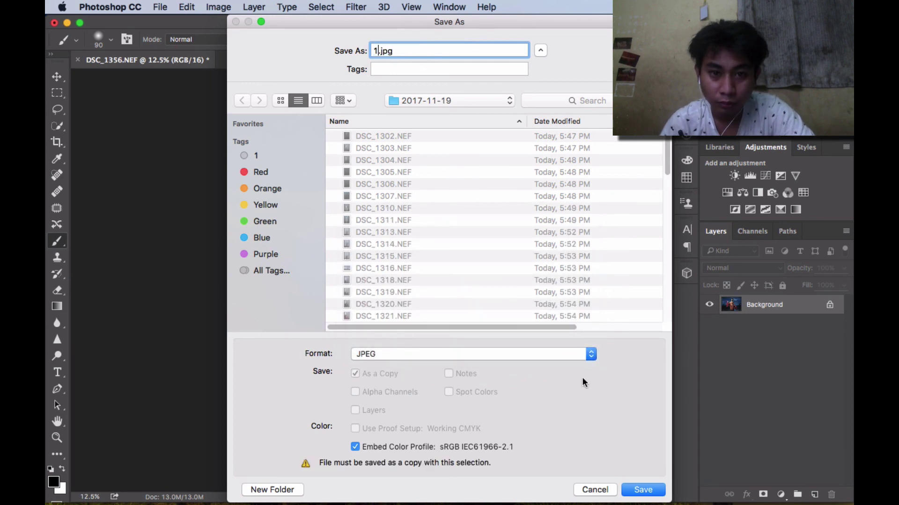
mouse_move(624, 464)
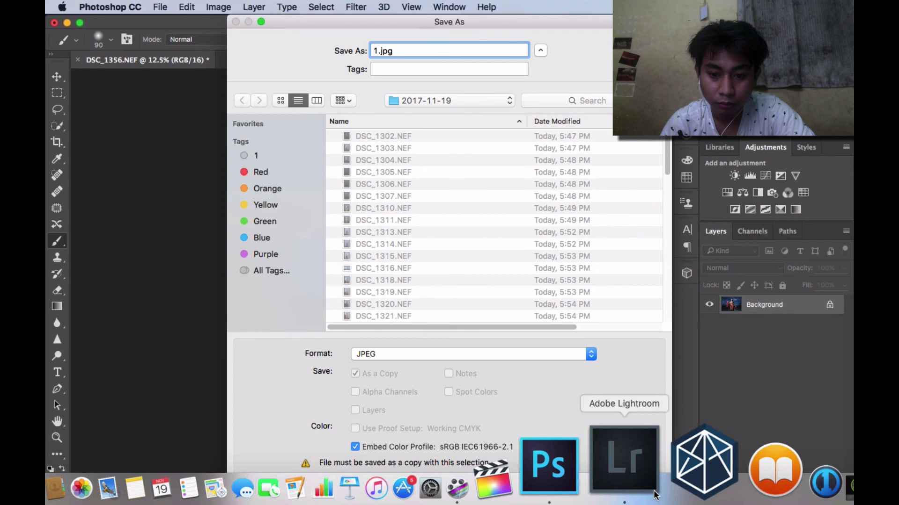
click(653, 492)
click(631, 370)
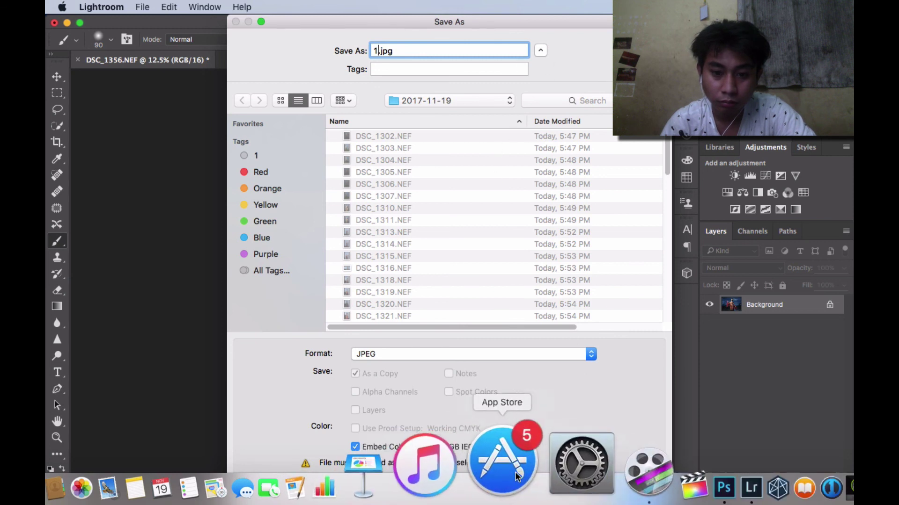
click(621, 478)
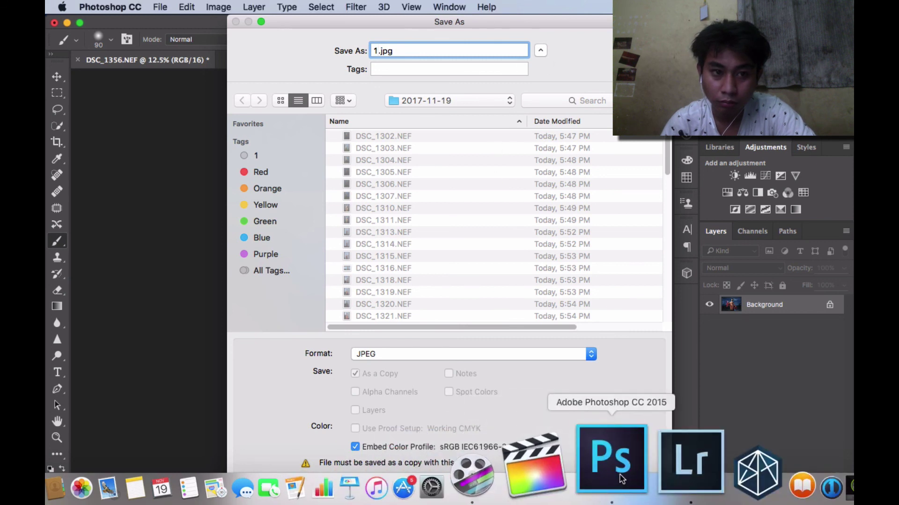
click(635, 489)
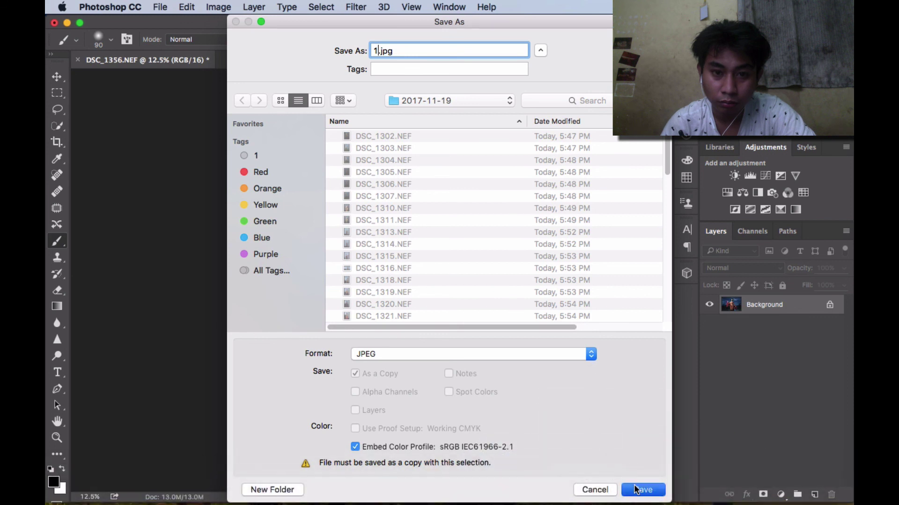
click(640, 205)
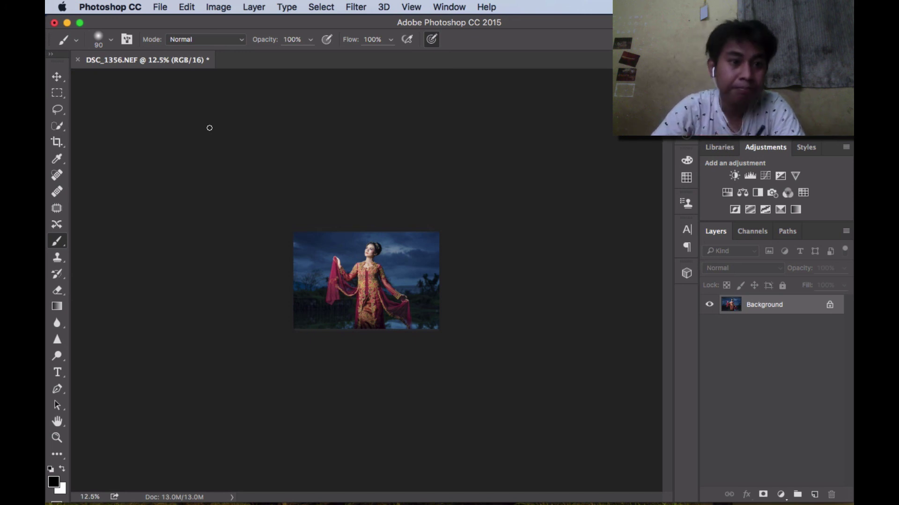
Minimise the Photoshop and Lightroom windows to reveal the desktop
click(68, 22)
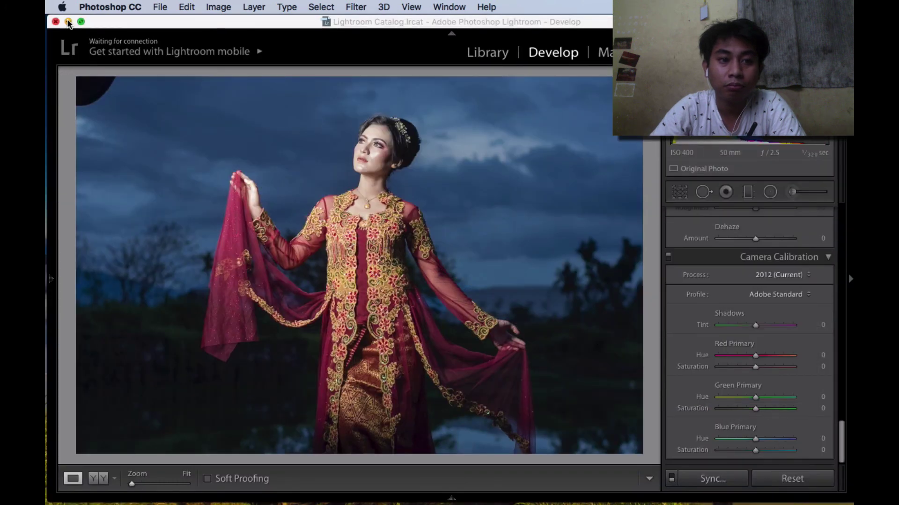
click(68, 21)
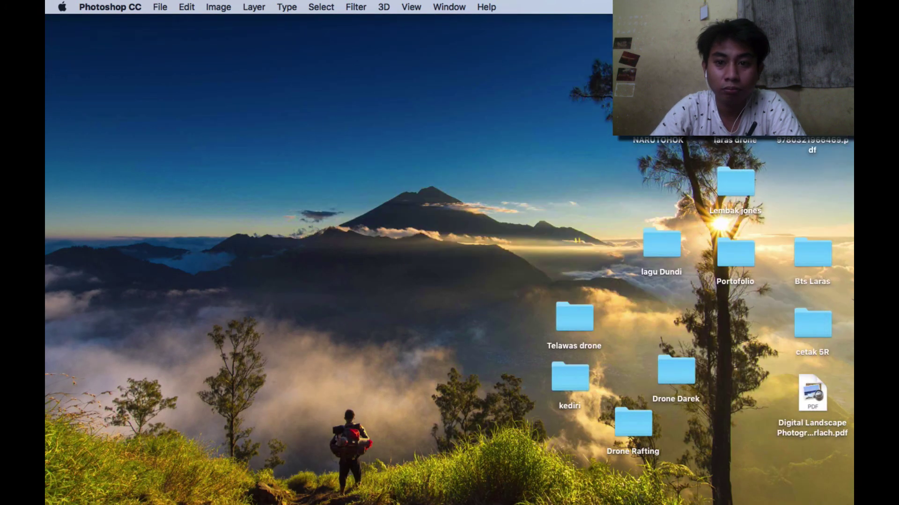